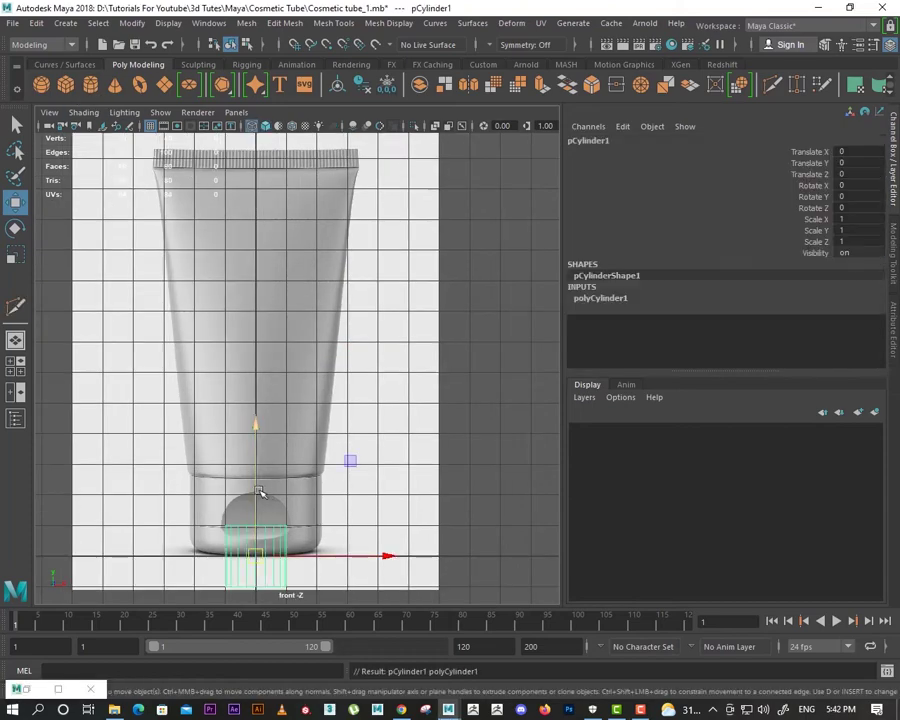
Step: Lower the new cylinder onto the tube body and give it 10 axis subdivisions
drag(263, 495, 230, 374)
scroll(347, 451, up, 5)
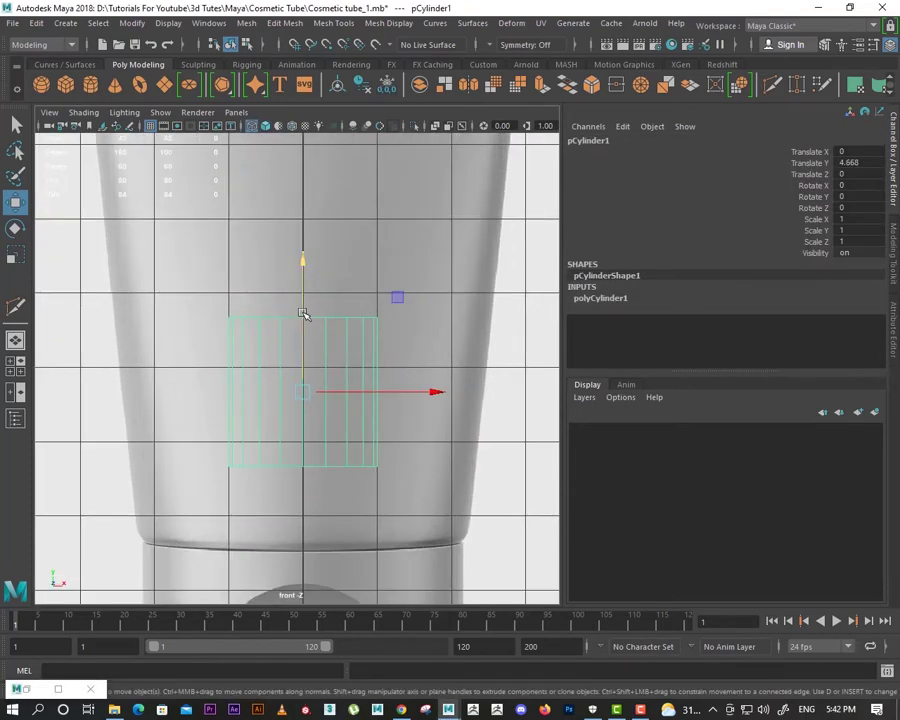
drag(303, 314, 314, 391)
click(605, 299)
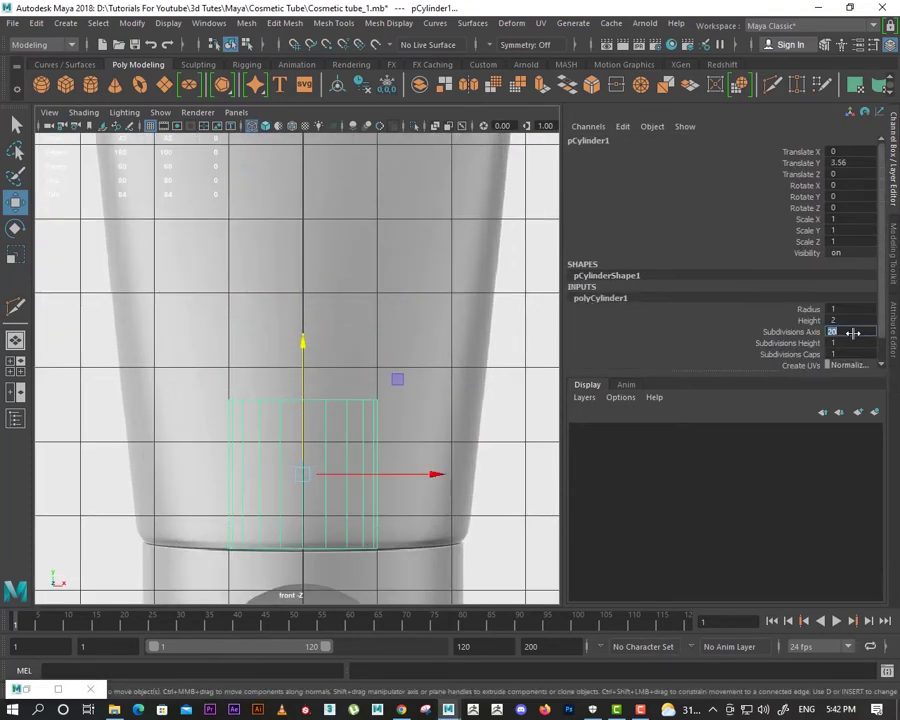
key(space)
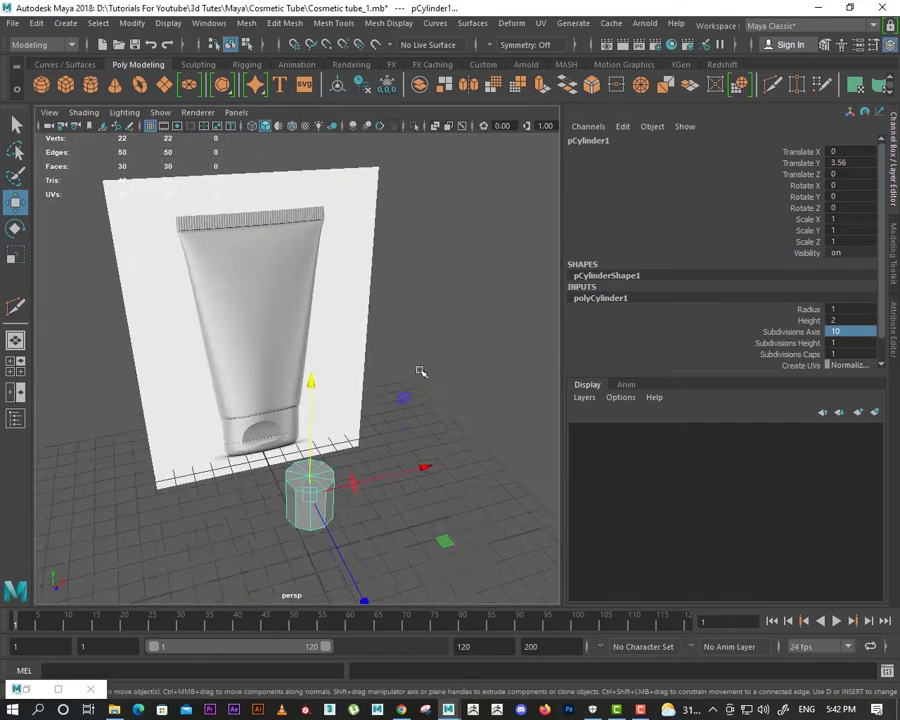
key(space)
Step: Scale the cylinder uniformly up to the tube's width and raise it into place
key(r)
drag(277, 422, 254, 436)
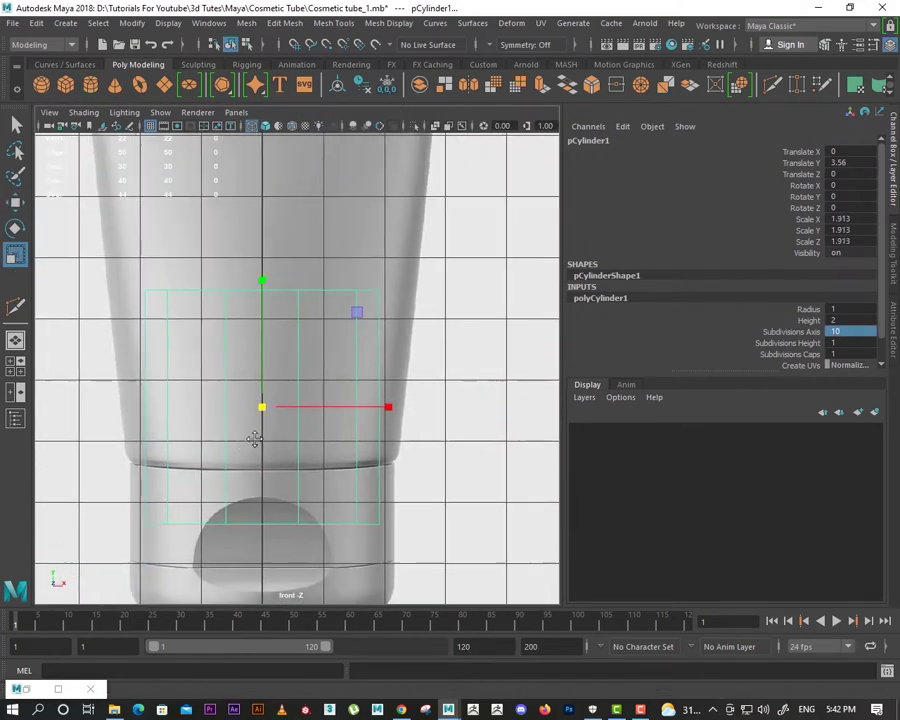
mouse_move(314, 382)
mouse_down()
mouse_move(352, 386)
mouse_move(290, 263)
mouse_move(305, 275)
mouse_move(297, 270)
mouse_up()
key(w)
scroll(298, 410, down, 2)
scroll(296, 384, down, 1)
scroll(297, 307, up, 3)
Step: Fine-tune the cylinder to uniform scale 2.228 at Y position 5.046
key(r)
scroll(320, 410, down, 3)
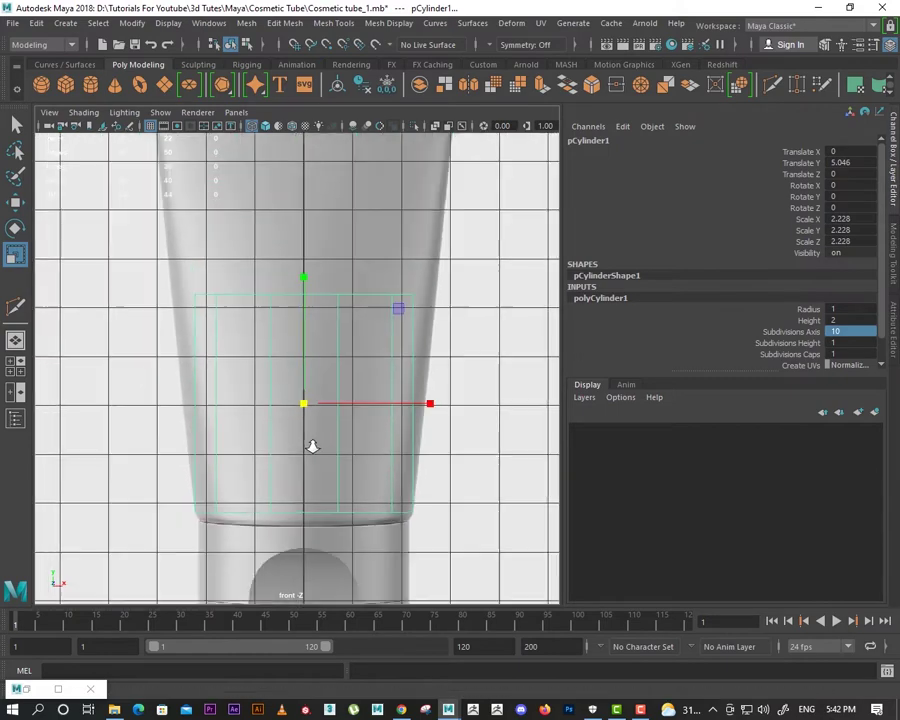
key(w)
scroll(330, 465, down, 2)
right_drag(332, 300, 335, 424)
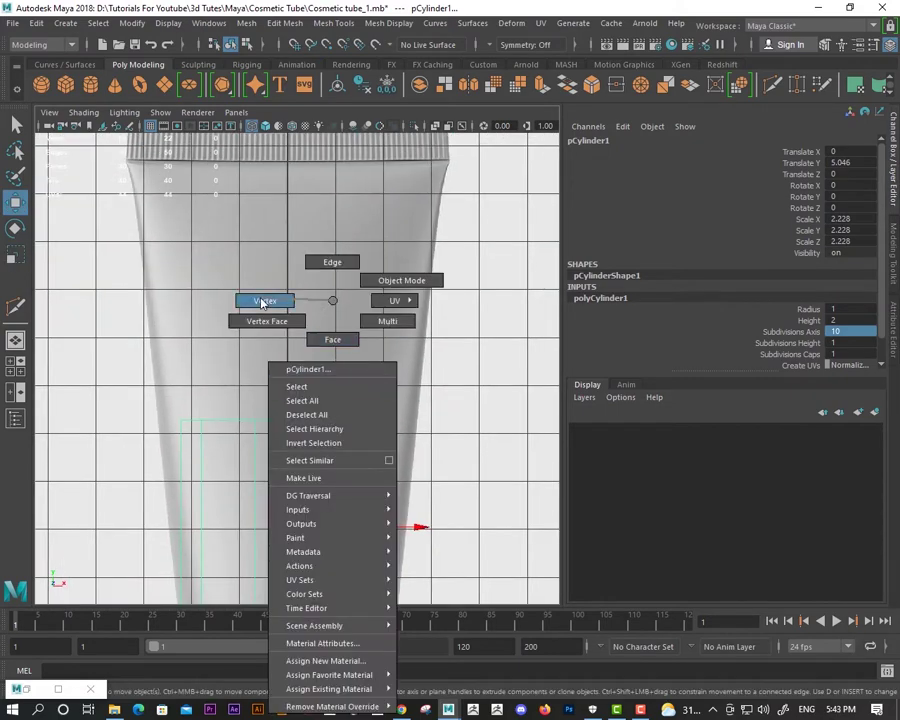
Step: Raise the cylinder's top vertex ring to the tube's crimp and widen it along X
right_drag(263, 302, 263, 302)
drag(194, 404, 374, 420)
middle_drag(346, 422, 303, 262)
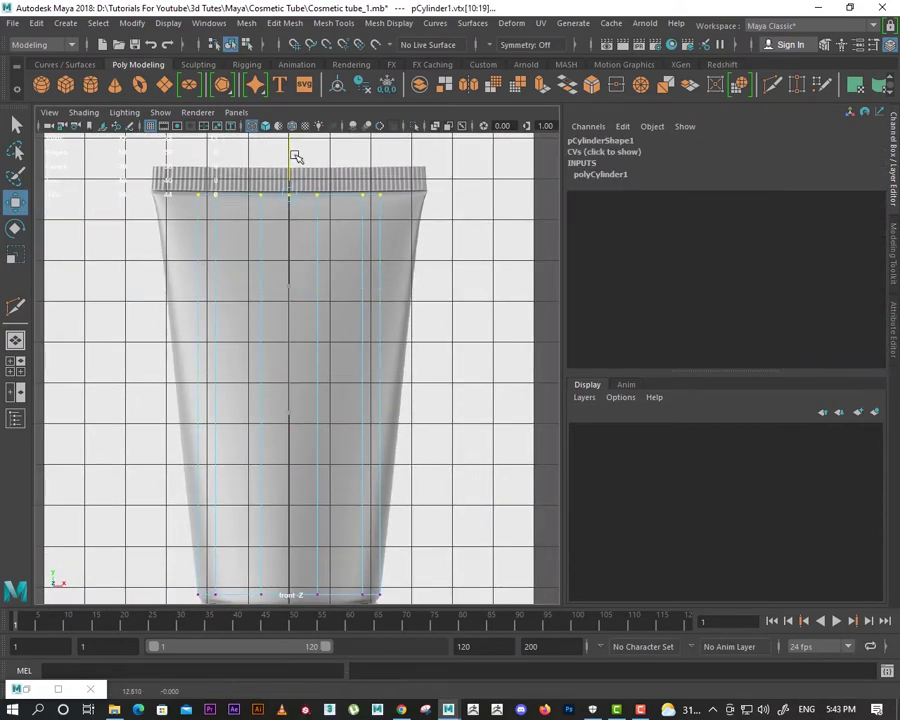
key(r)
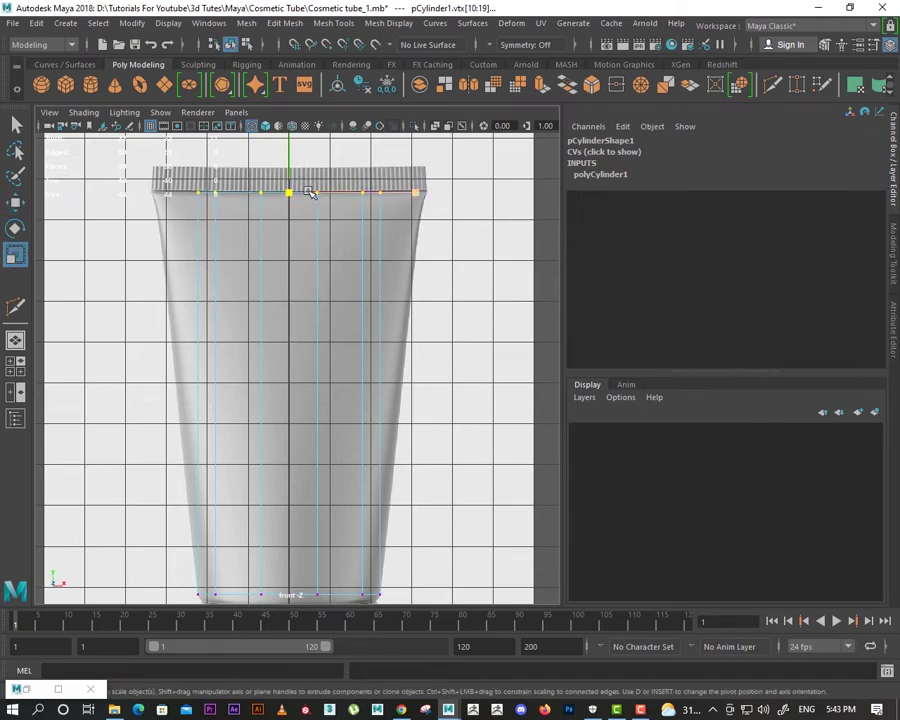
drag(325, 193, 341, 195)
Step: Inspect the tapered cylinder in perspective and front views, then return to object selection
key(space)
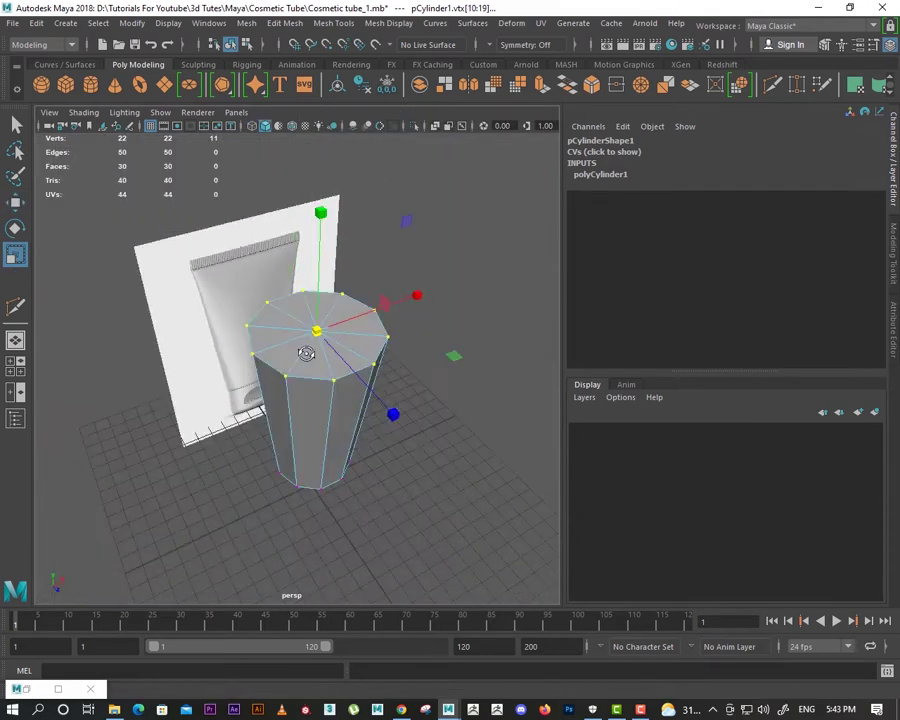
mouse_move(305, 351)
alt+mouse_down()
mouse_move(320, 294)
mouse_move(367, 359)
alt+mouse_up()
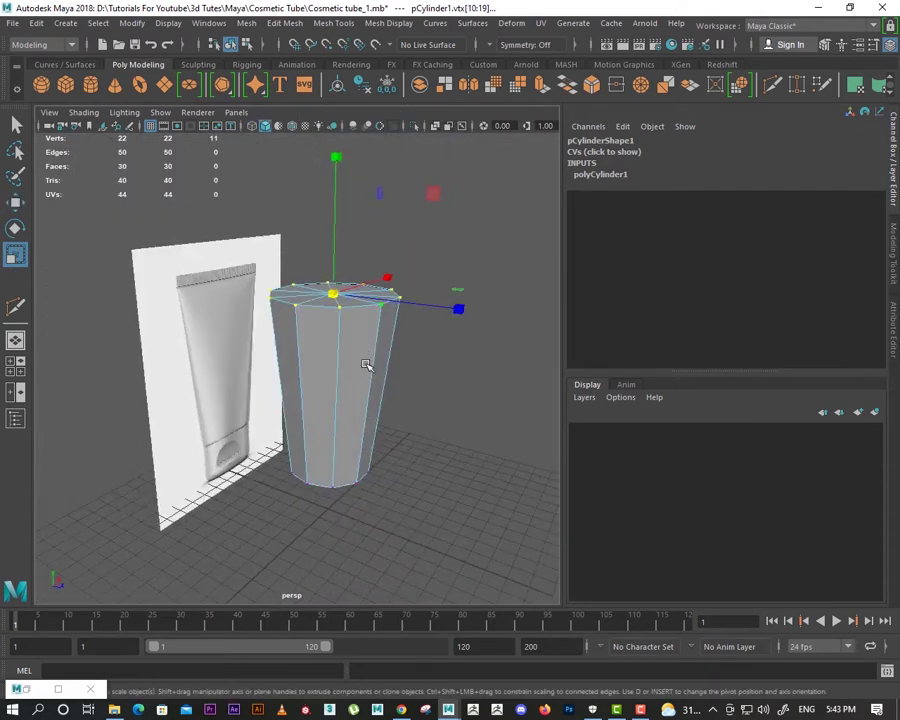
key(space)
scroll(301, 442, up, 3)
scroll(410, 418, down, 4)
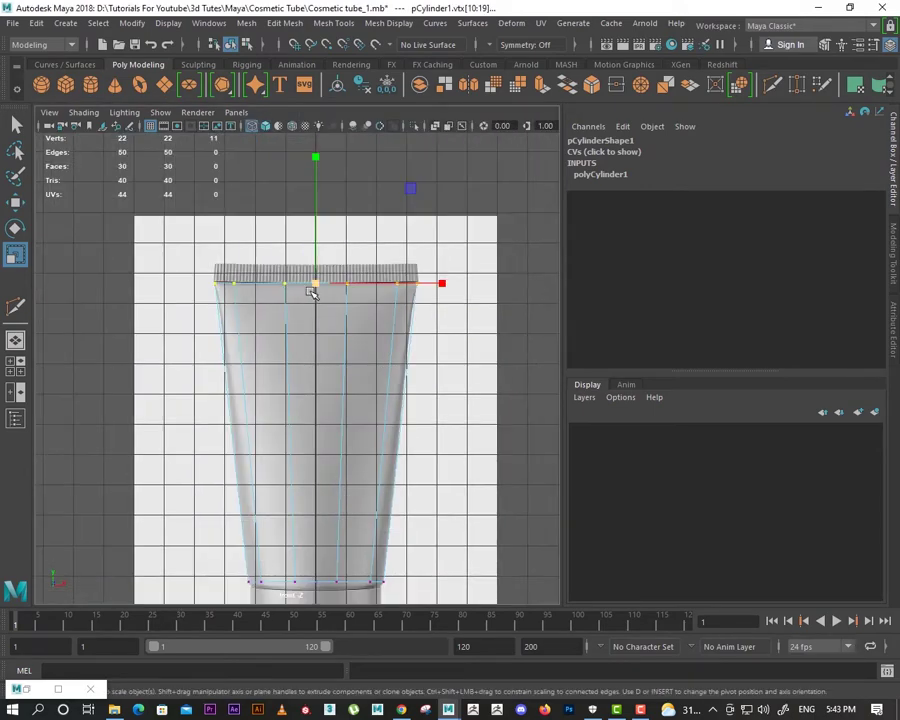
key(space)
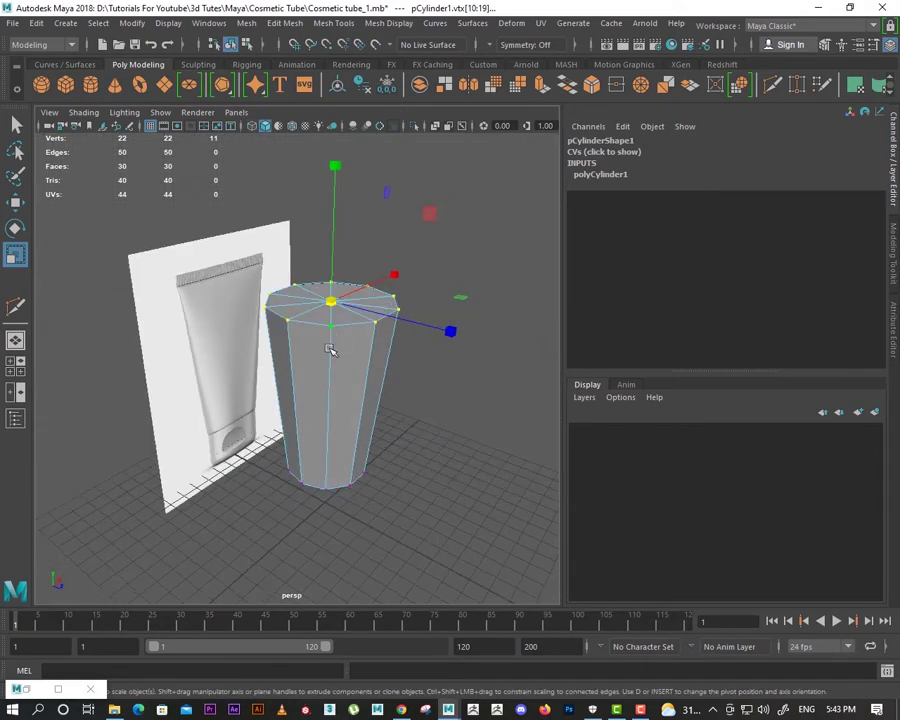
right_drag(333, 305, 400, 280)
key(space)
key(F11)
Step: Delete the cylinder's top and bottom cap faces
drag(510, 470, 345, 406)
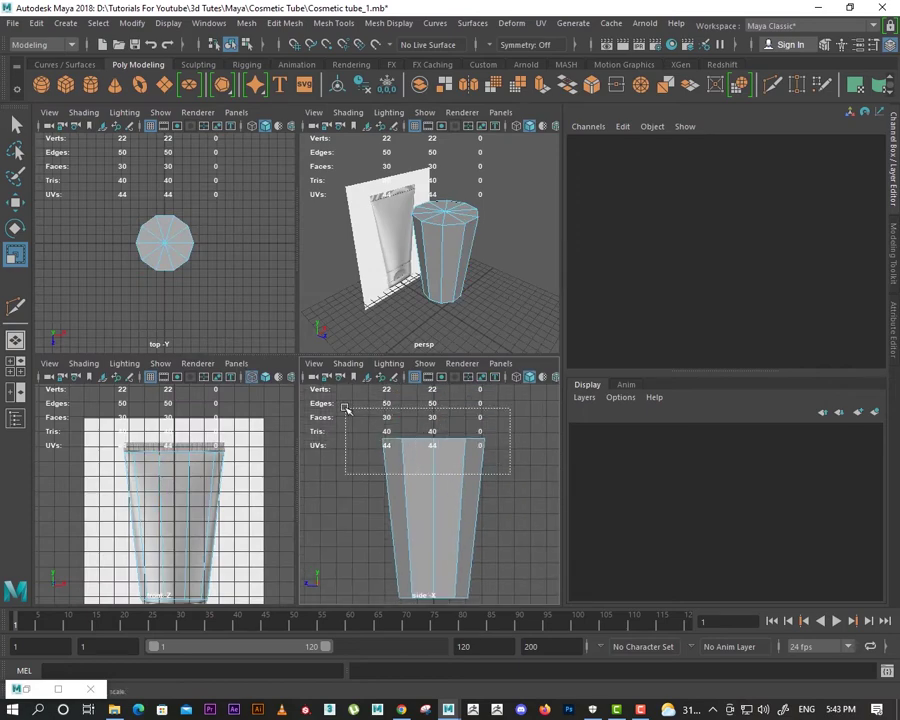
key(space)
key(Delete)
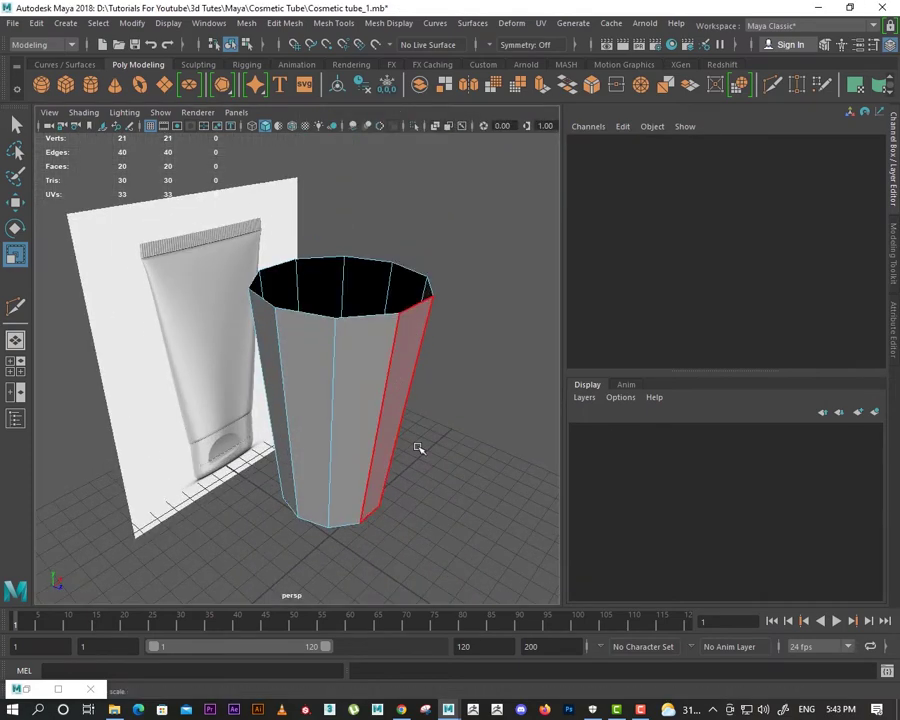
key(space)
scroll(400, 489, up, 2)
right_drag(357, 300, 298, 333)
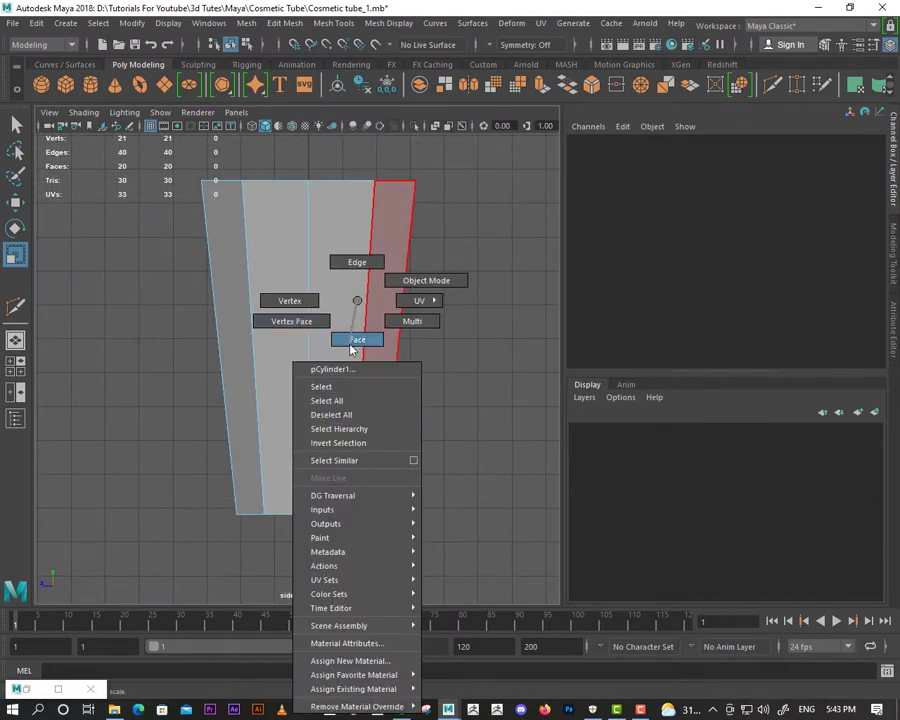
right_drag(350, 347, 350, 347)
drag(190, 540, 396, 488)
key(Delete)
Step: Select the open top edge loop and scale it flat into a thin seam
key(space)
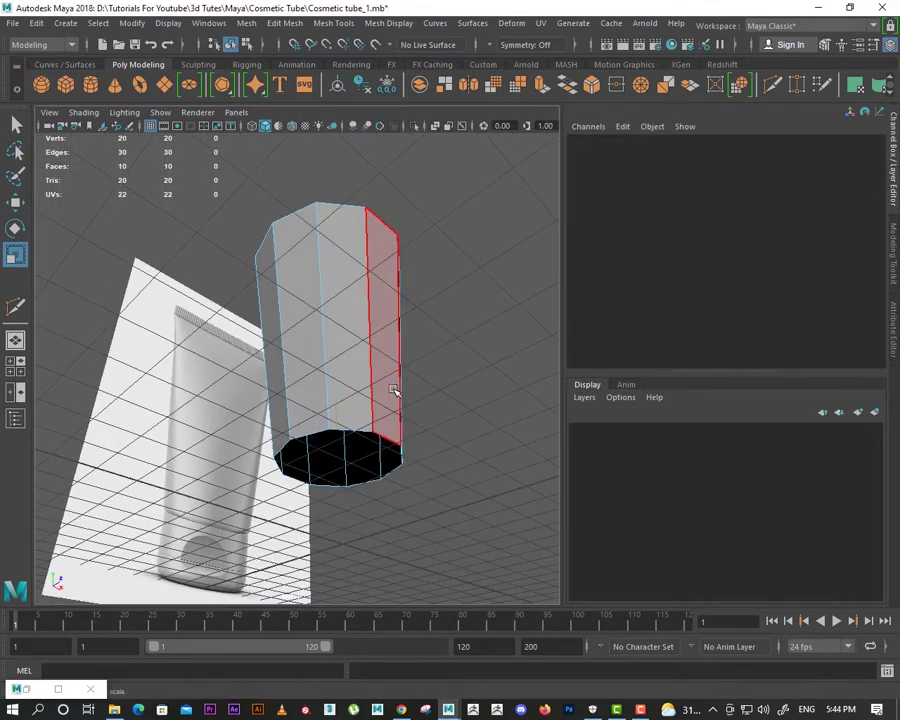
alt+drag(395, 390, 367, 394)
key(F10)
double_click(372, 344)
key(space)
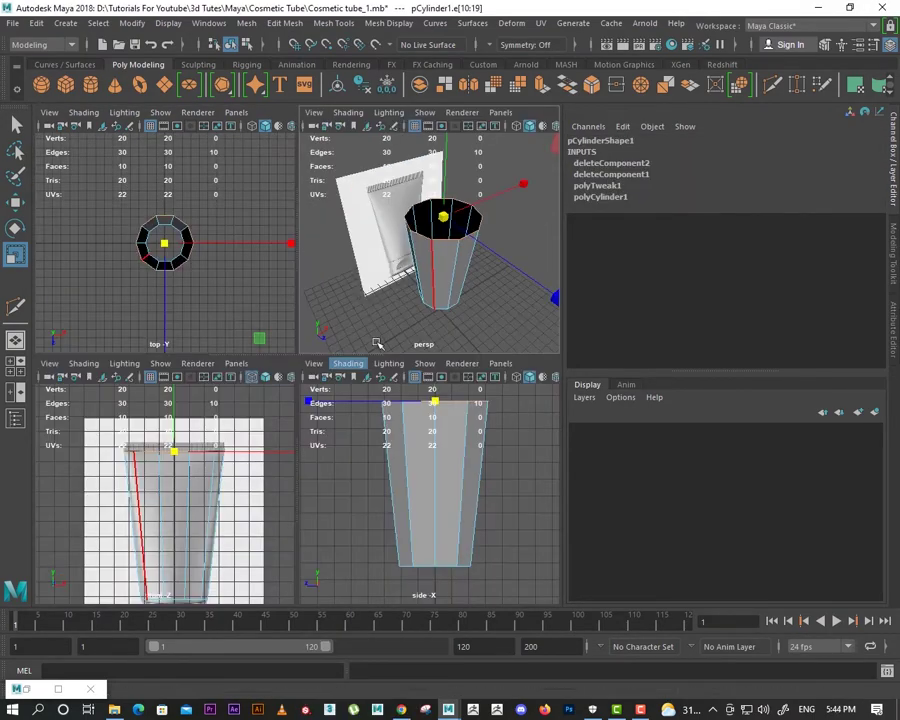
alt+drag(377, 344, 418, 296)
key(space)
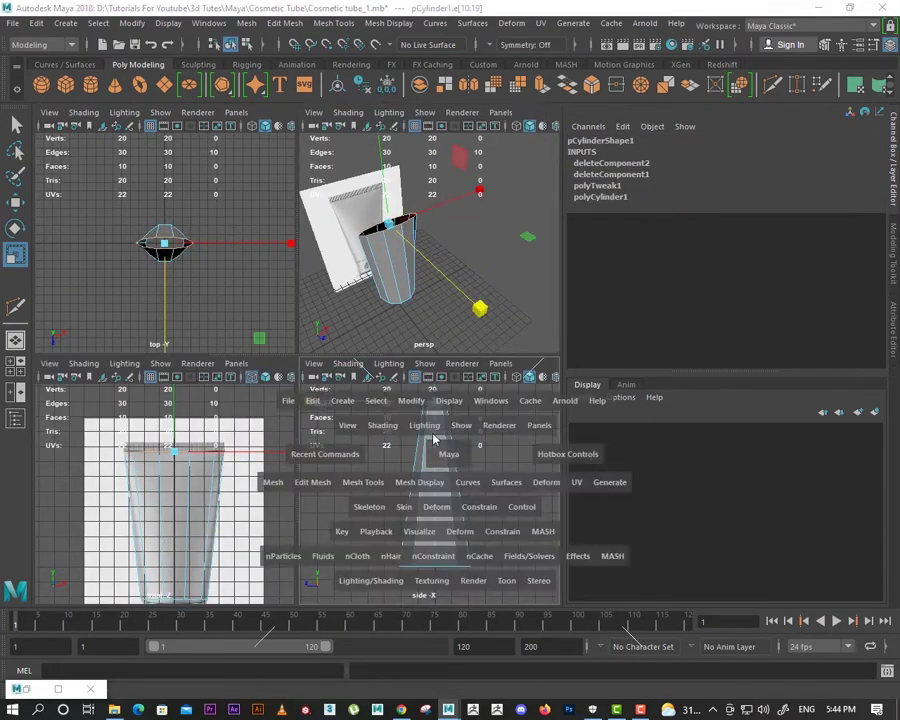
drag(186, 254, 228, 256)
key(space)
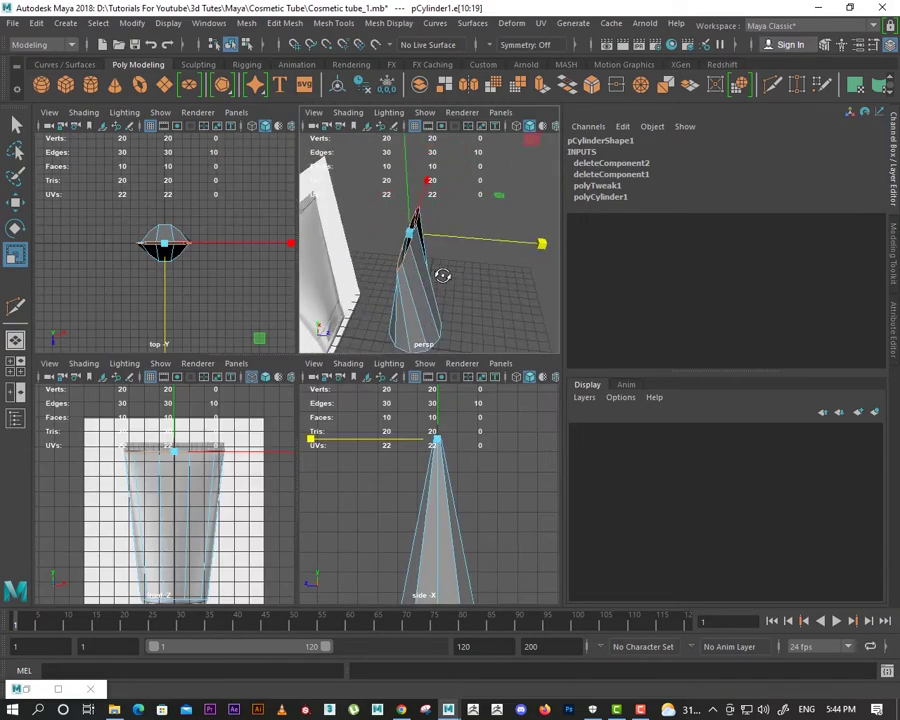
alt+drag(442, 275, 428, 272)
key(space)
mouse_move(362, 416)
alt+mouse_down()
mouse_move(370, 422)
mouse_move(358, 414)
mouse_move(335, 343)
mouse_move(362, 388)
mouse_move(428, 412)
mouse_move(374, 414)
mouse_move(410, 396)
mouse_move(325, 476)
mouse_move(404, 470)
mouse_move(388, 398)
mouse_move(335, 517)
mouse_move(317, 446)
mouse_move(277, 362)
mouse_move(271, 476)
mouse_move(286, 390)
mouse_move(346, 364)
mouse_move(346, 342)
mouse_move(422, 442)
mouse_move(445, 358)
mouse_move(373, 348)
alt+mouse_up()
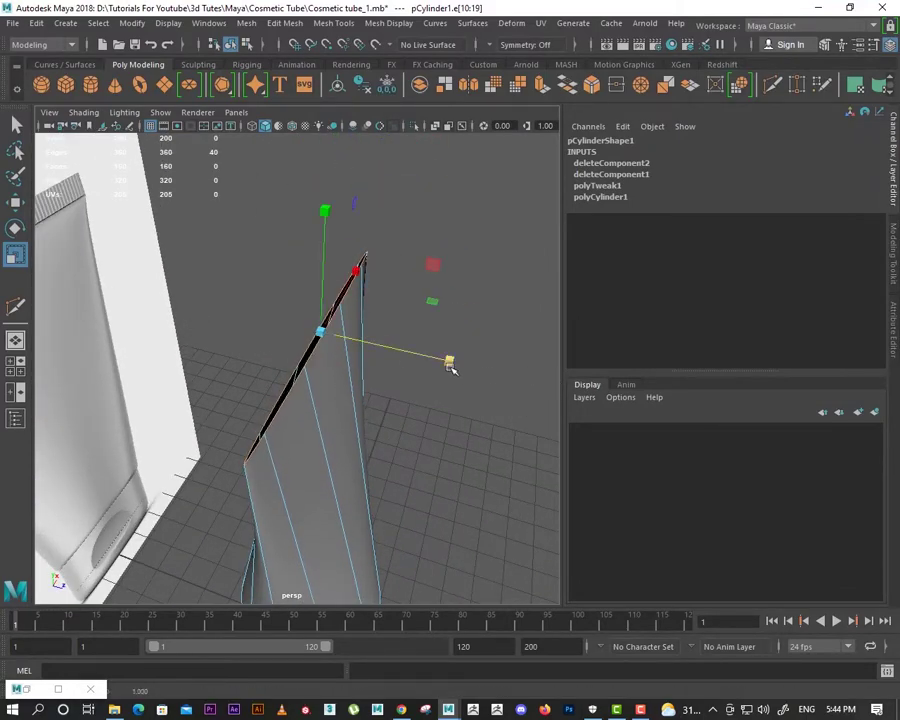
Step: Extrude the pinched top edge upward along Y and size it horizontally in the front view
key(w)
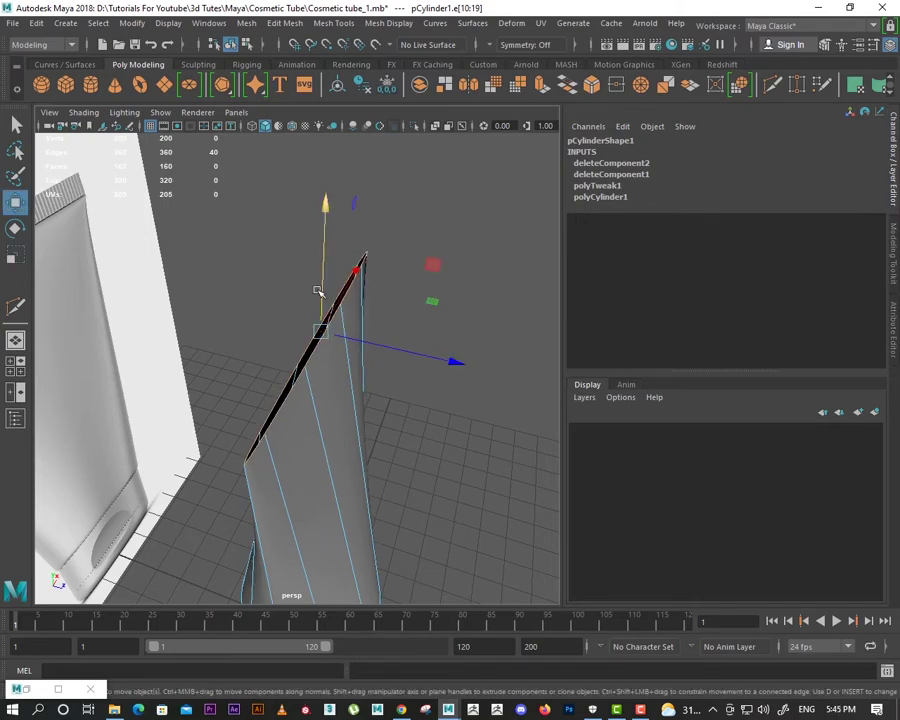
key(ctrl+e)
key(ctrl+z)
mouse_move(333, 354)
alt+mouse_down()
mouse_move(422, 414)
mouse_move(291, 396)
mouse_move(318, 414)
alt+mouse_up()
key(space)
key(space)
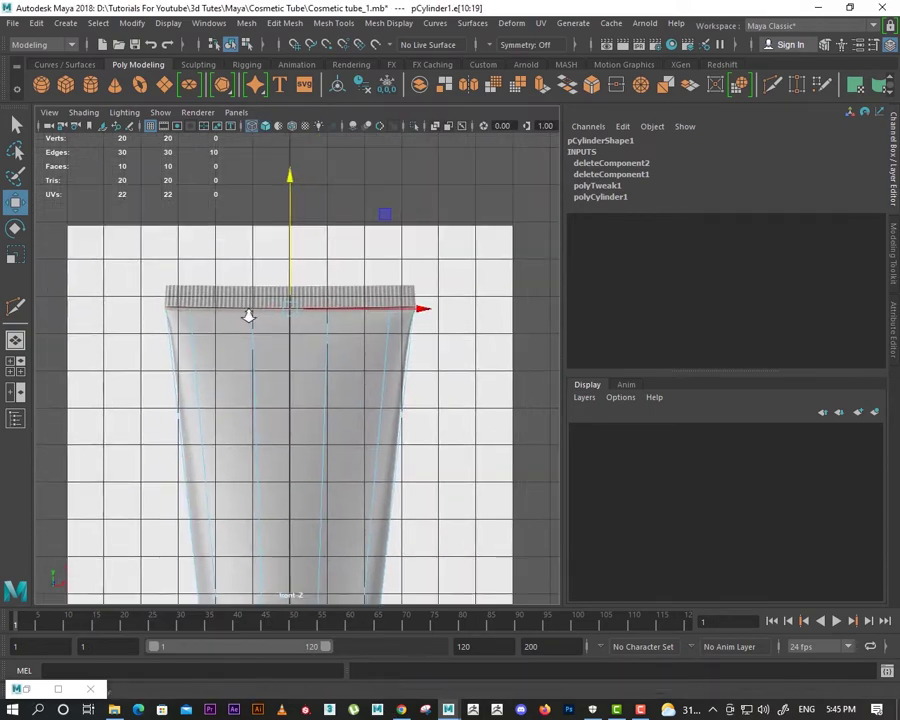
scroll(246, 314, up, 3)
drag(356, 262, 357, 344)
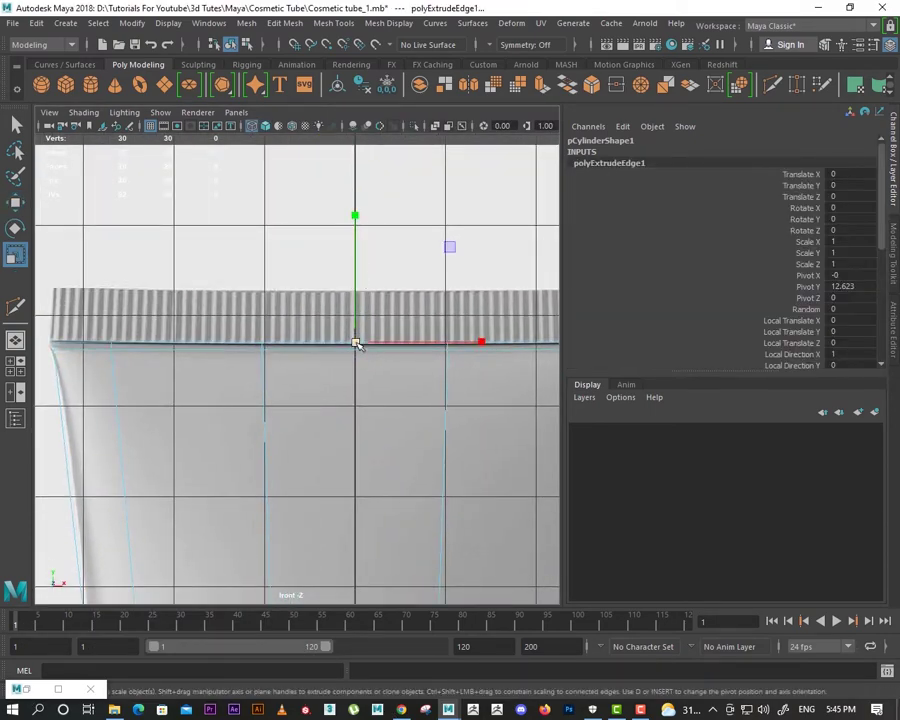
mouse_move(429, 345)
mouse_down()
mouse_move(374, 372)
mouse_move(324, 348)
mouse_move(356, 401)
mouse_move(309, 367)
mouse_up()
Step: Select the open border edge and run Fill Hole to close it
key(space)
click(309, 367)
mouse_move(309, 367)
shift+right_down()
mouse_move(312, 521)
mouse_move(277, 551)
shift+right_up()
click(306, 374)
shift+right_drag(306, 374, 226, 368)
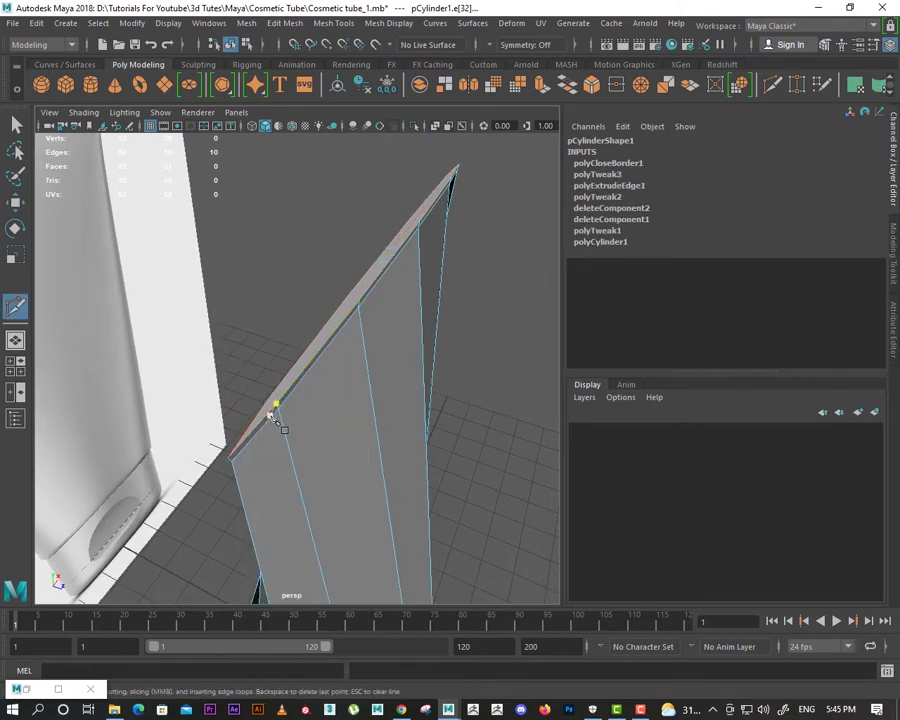
Step: Slice new edges across the tube mesh with Multi-Cut, including a loop around the upper body
key(w)
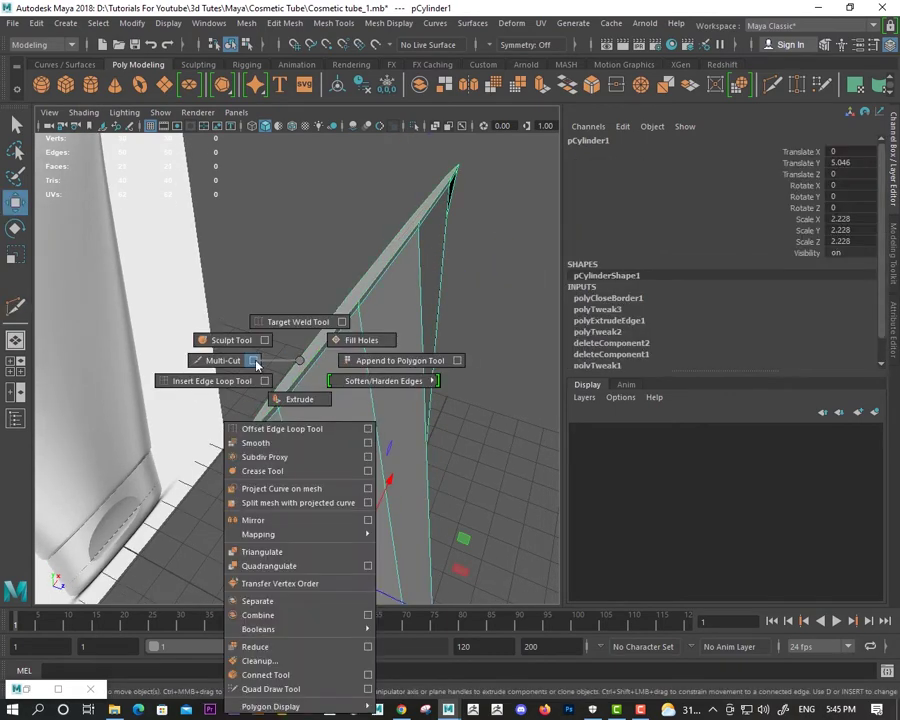
shift+right_drag(300, 370, 218, 356)
double_click(15, 307)
click(485, 129)
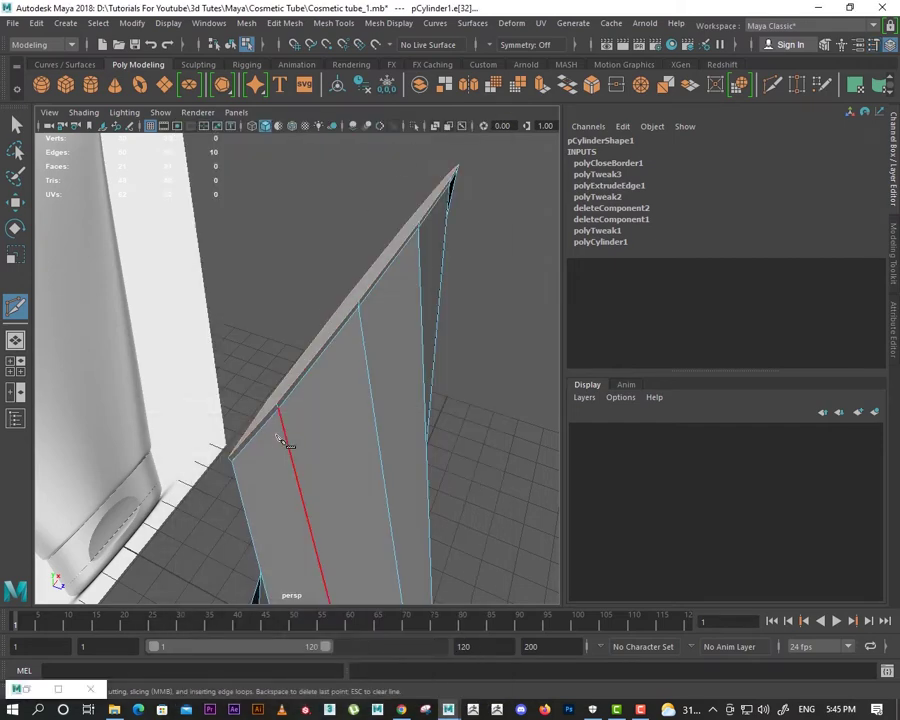
mouse_move(281, 394)
alt+mouse_down()
mouse_move(316, 368)
mouse_move(318, 338)
mouse_move(366, 362)
mouse_move(291, 407)
alt+mouse_up()
click(333, 329)
click(408, 326)
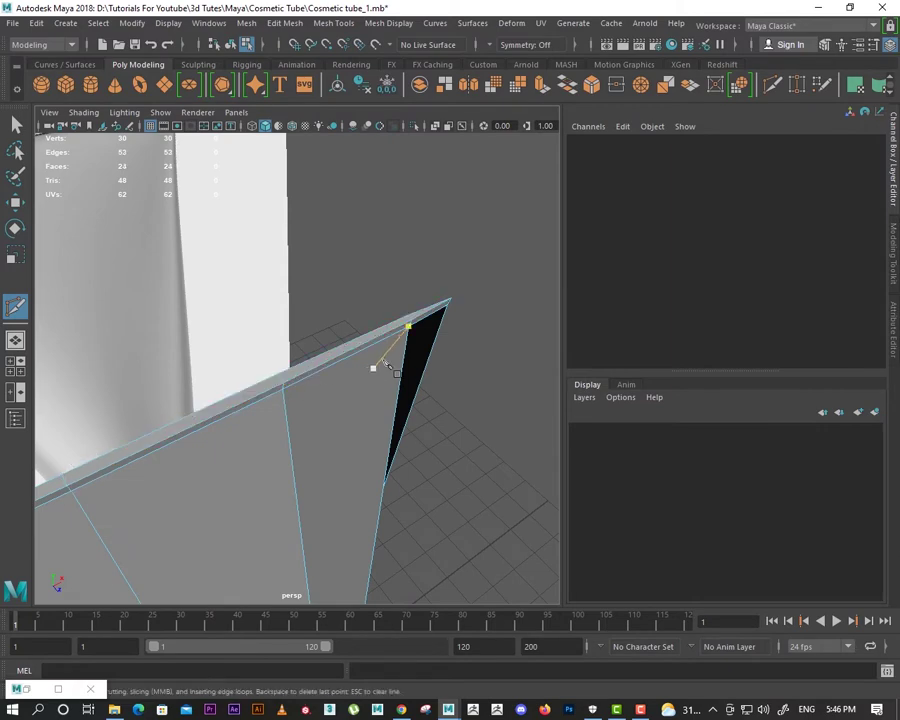
mouse_move(425, 428)
alt+mouse_down()
mouse_move(358, 425)
mouse_move(331, 458)
alt+mouse_up()
mouse_move(388, 476)
alt+mouse_down()
mouse_move(337, 482)
mouse_move(262, 455)
alt+mouse_up()
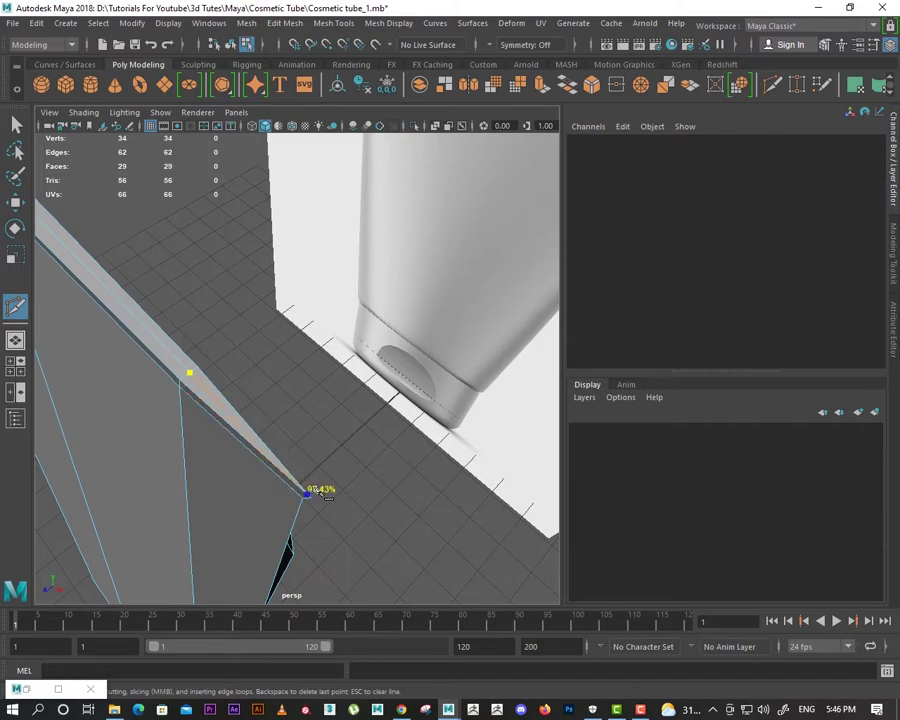
mouse_move(329, 514)
alt+mouse_down()
mouse_move(326, 488)
mouse_move(310, 494)
mouse_move(330, 418)
mouse_move(286, 466)
mouse_move(335, 460)
mouse_move(314, 465)
alt+mouse_up()
key(w)
Step: Zoom out to frame both tubes, then reselect the modelled tube in the front view
right_drag(314, 465, 472, 412)
click(472, 412)
mouse_move(472, 412)
alt+mouse_down()
mouse_move(326, 426)
mouse_move(346, 454)
mouse_move(306, 447)
alt+mouse_up()
mouse_move(306, 447)
alt+right_down()
mouse_move(301, 458)
mouse_move(337, 527)
mouse_move(382, 458)
mouse_move(392, 392)
mouse_move(386, 270)
alt+right_up()
click(366, 470)
key(space)
key(space)
Step: Extrude the tube's bottom edge loop and lower it below the body
double_click(402, 390)
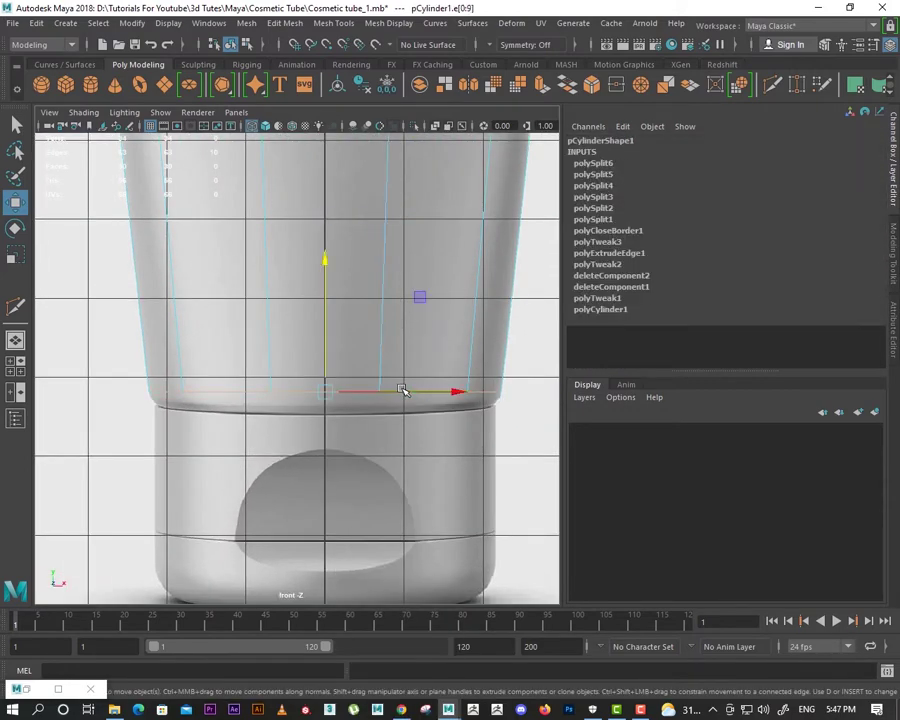
key(ctrl+e)
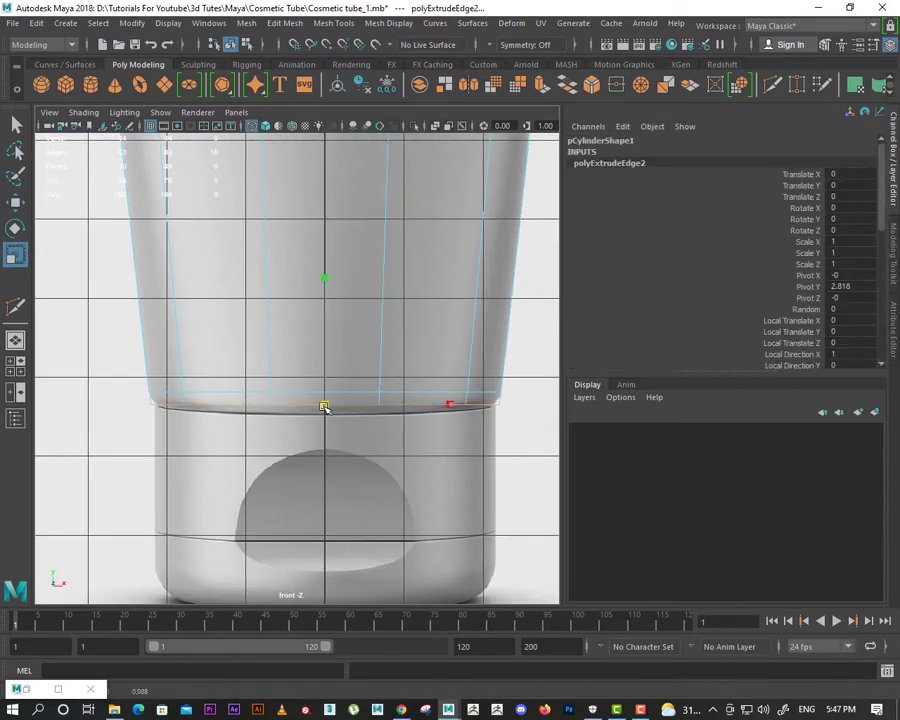
mouse_move(312, 406)
alt+right_down()
mouse_move(356, 492)
mouse_move(394, 416)
alt+right_up()
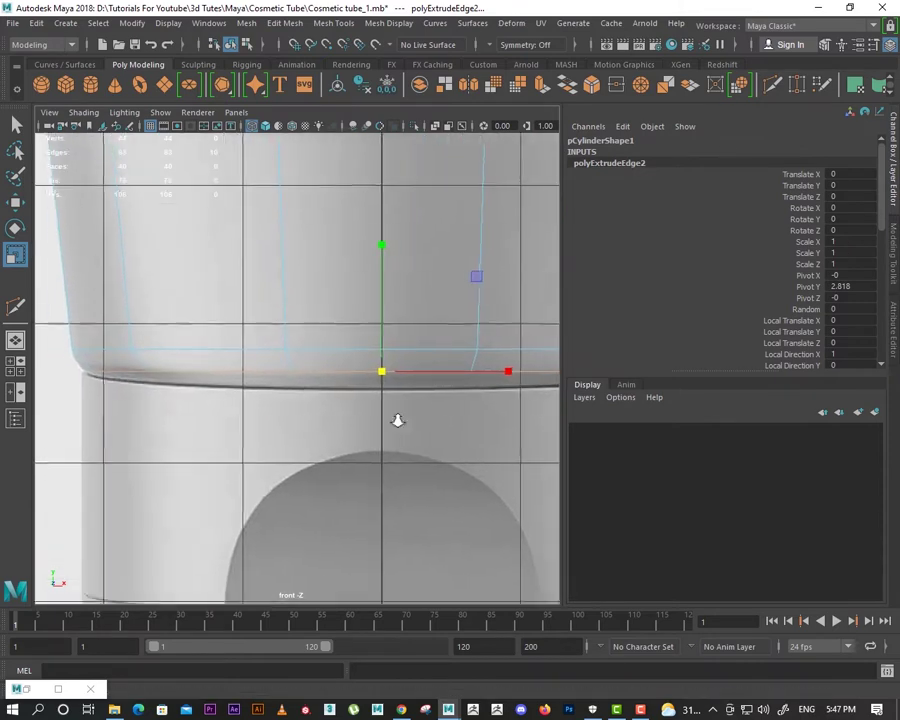
key(w)
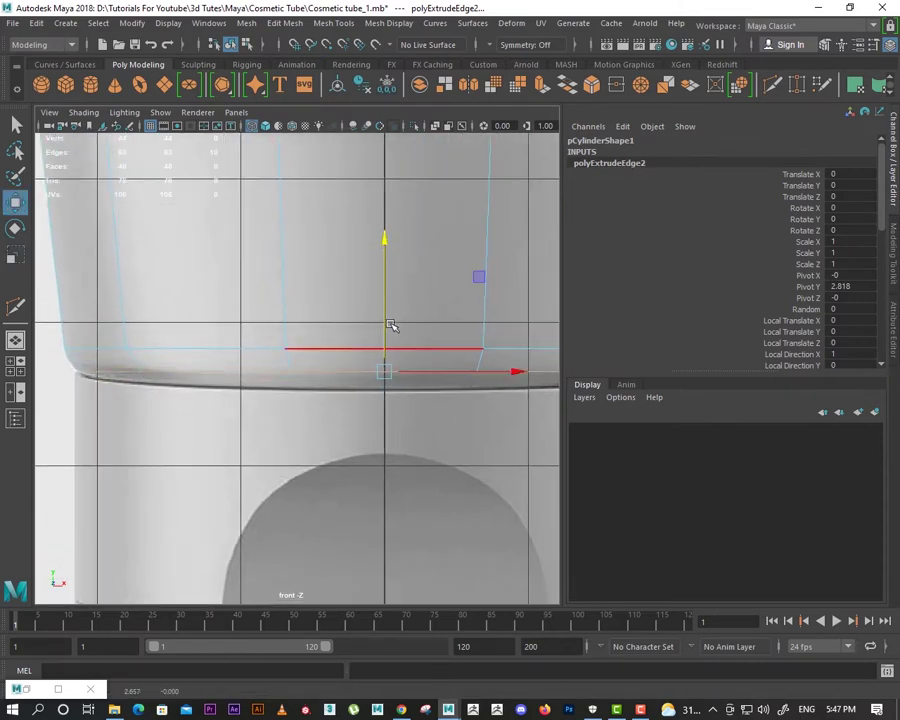
drag(391, 325, 396, 376)
key(r)
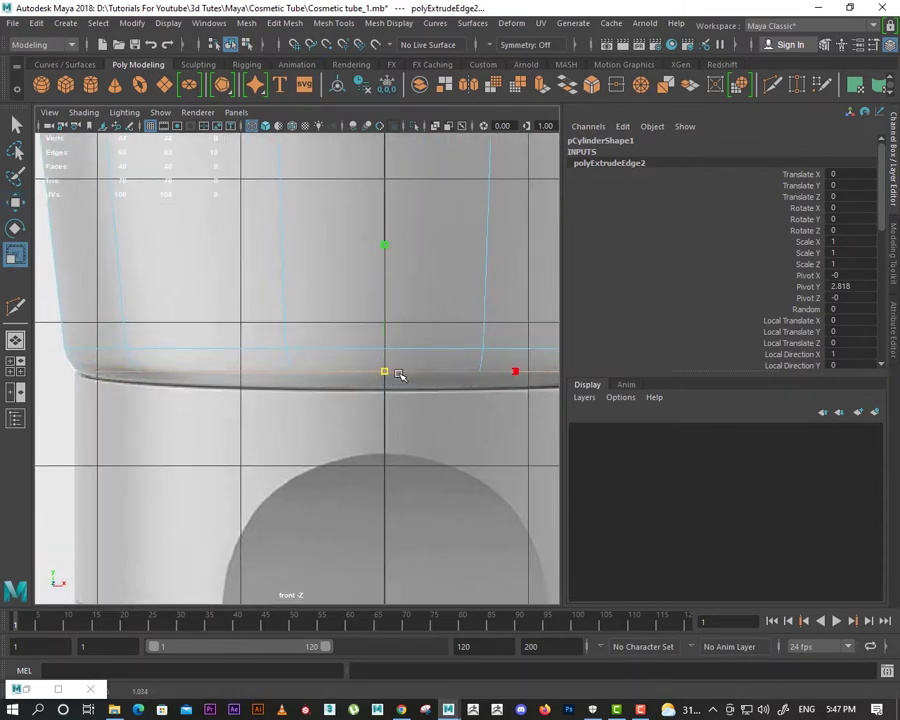
Step: Push the extruded edge slightly further down and scale it outward into a wider lip
key(w)
scroll(392, 374, down, 1)
key(ctrl+s)
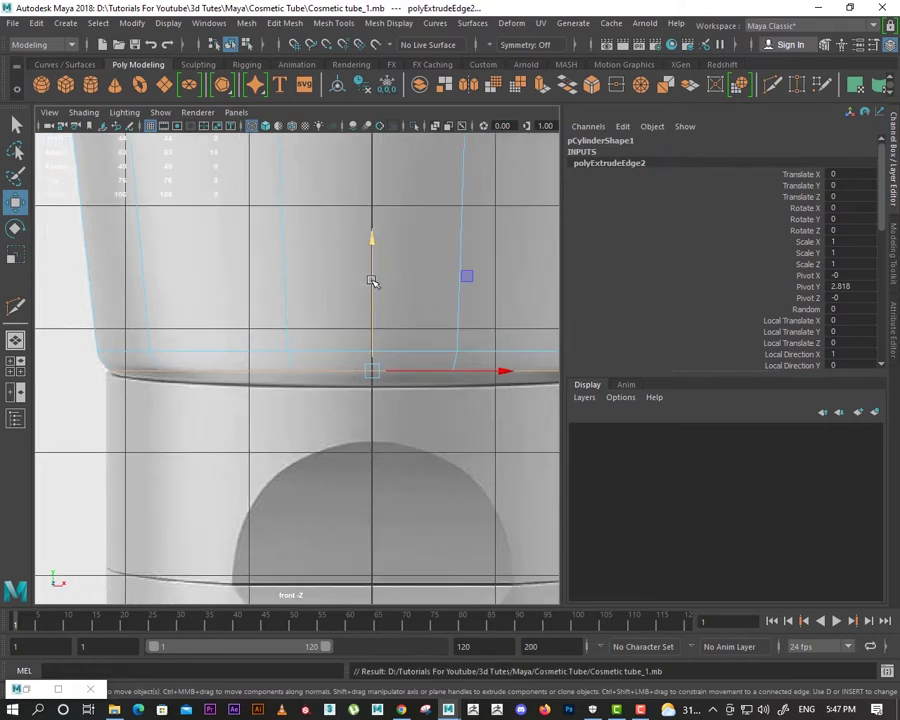
drag(372, 282, 373, 294)
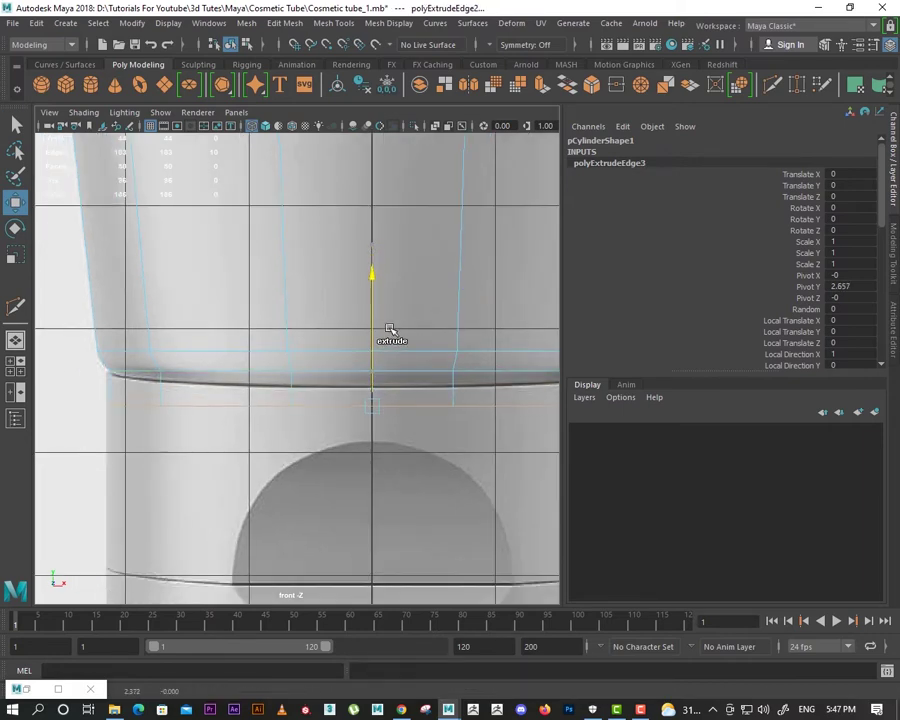
key(r)
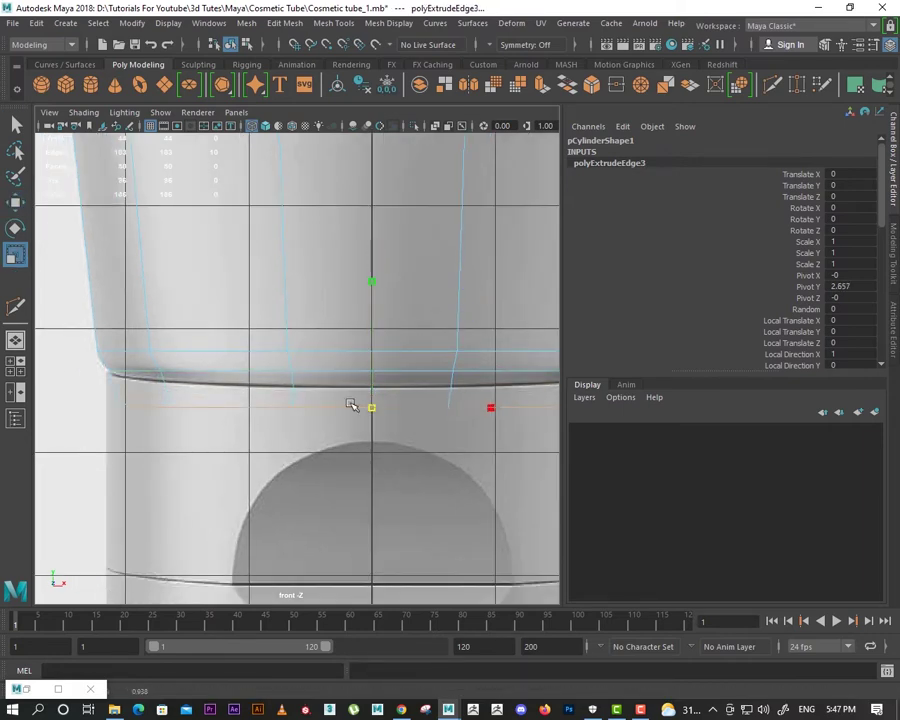
drag(351, 404, 119, 359)
Step: Insert a supporting edge loop near the bottom rim with Multi-Cut
shift+right_drag(282, 310, 215, 310)
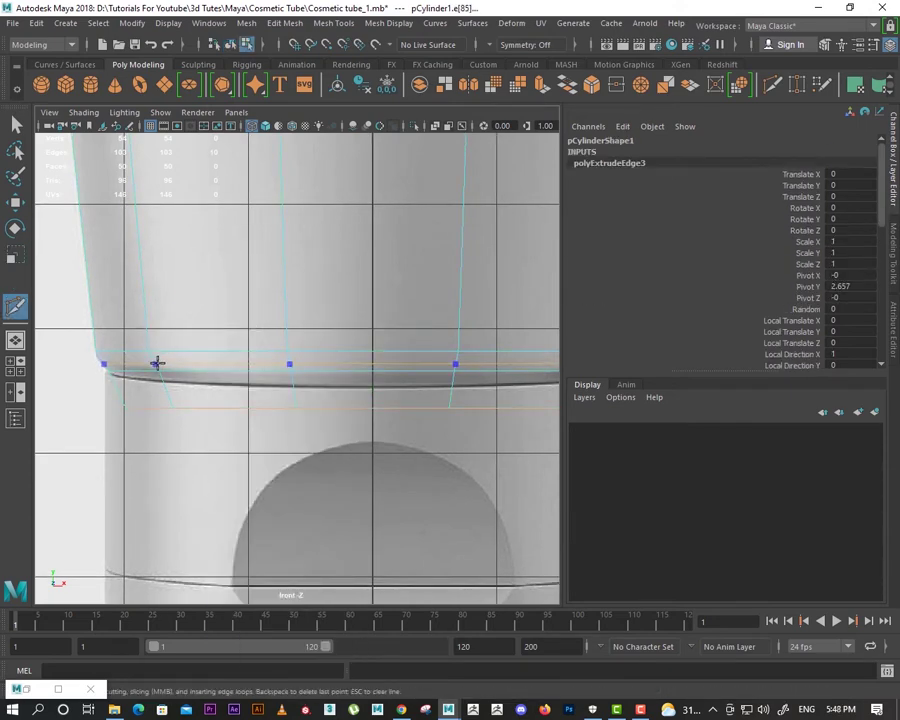
key(Return)
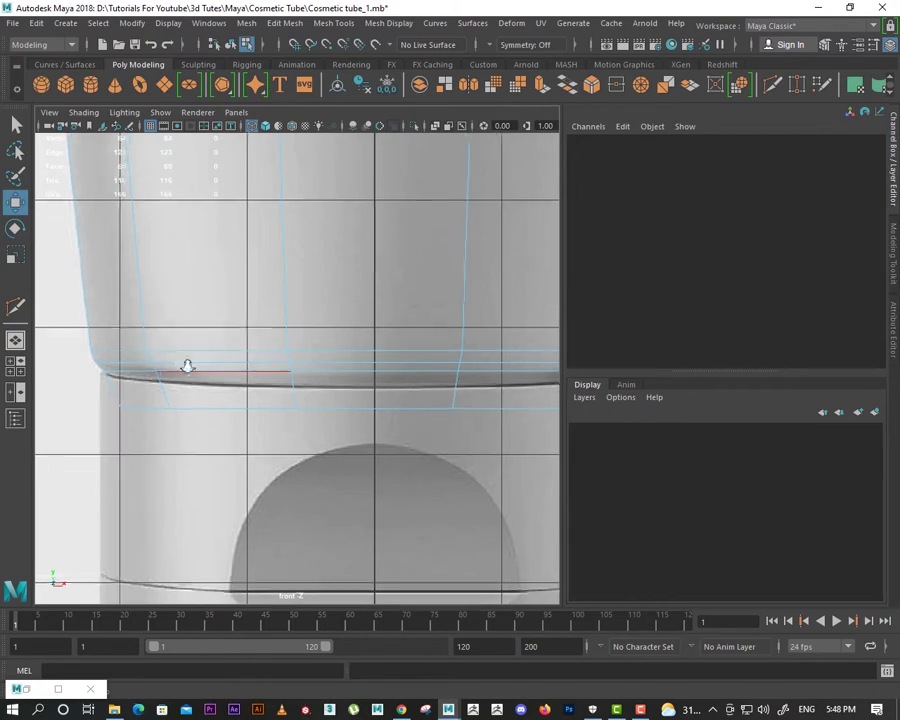
right_drag(187, 363, 230, 268)
double_click(199, 361)
click(375, 364)
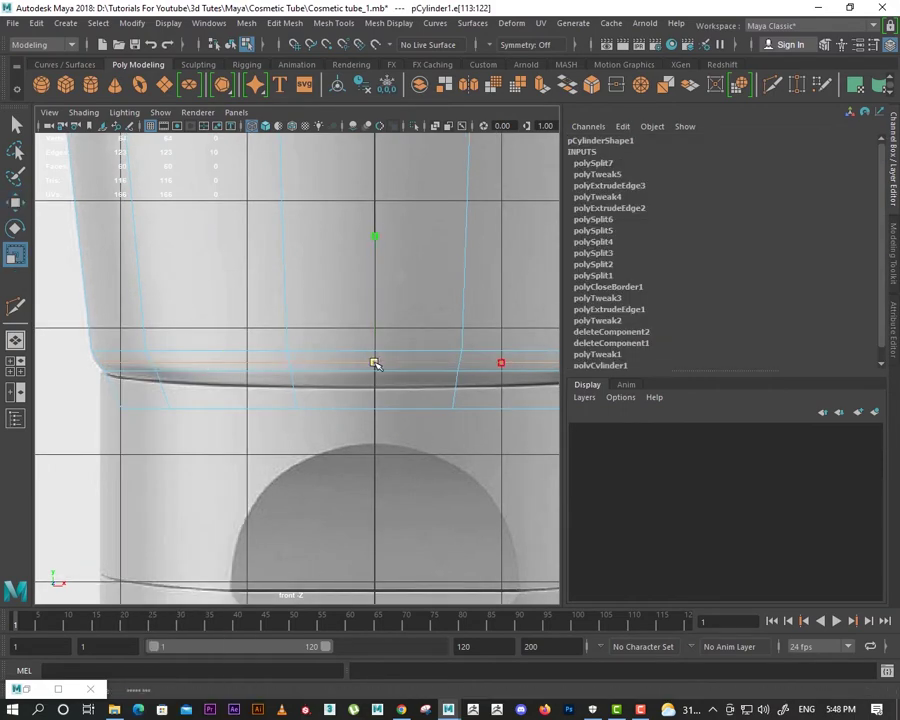
scroll(400, 406, down, 3)
scroll(333, 398, down, 3)
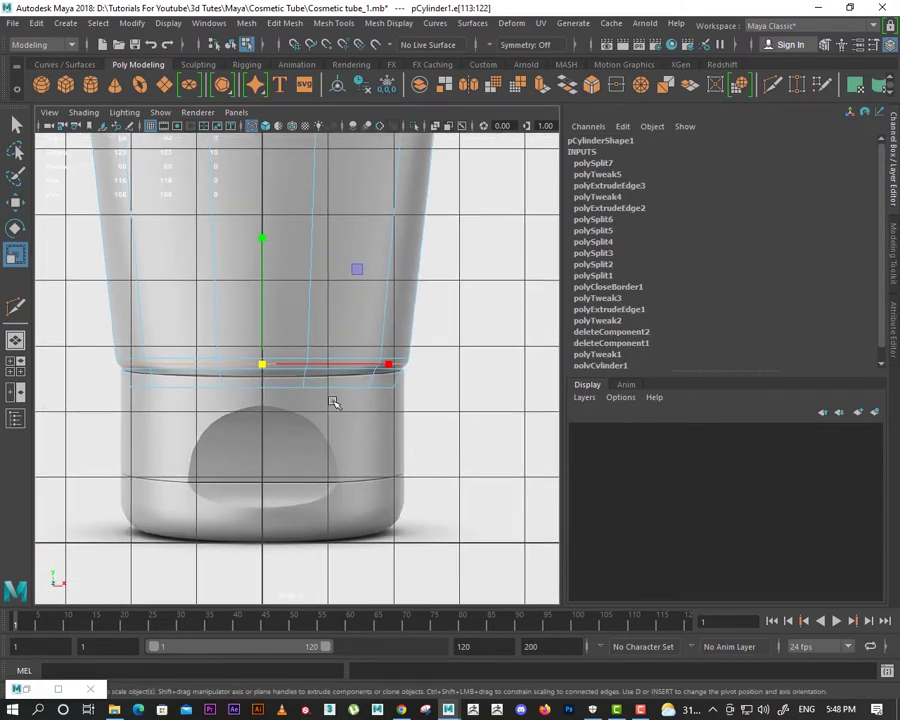
Step: Save the scene and inspect the tube's base in smooth preview
key(space)
key(space)
alt+drag(428, 511, 283, 410)
key(F8)
key(ctrl+s)
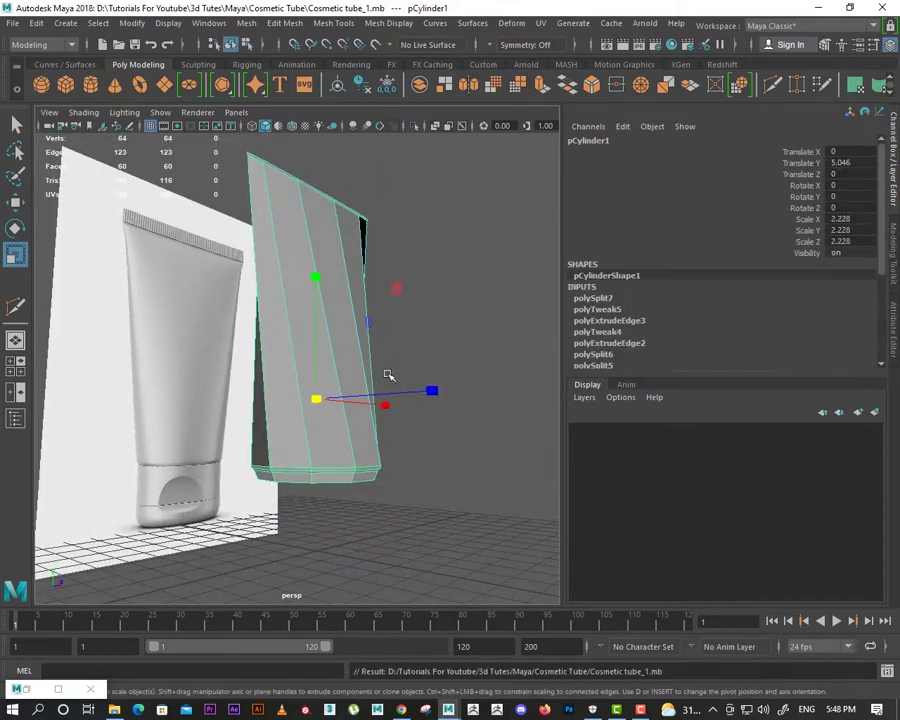
key(3)
alt+drag(398, 396, 328, 455)
click(328, 455)
scroll(328, 455, up, 3)
scroll(476, 484, up, 3)
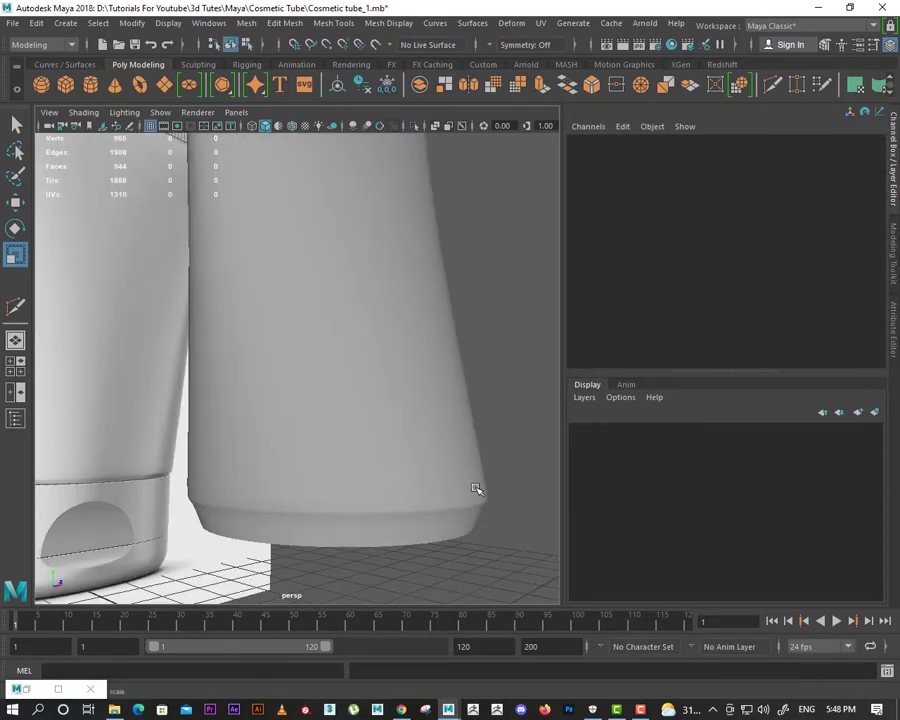
mouse_move(476, 484)
alt+mouse_down()
mouse_move(341, 408)
mouse_move(302, 453)
alt+mouse_up()
Step: Reselect the tube body and return to the front view
key(space)
key(space)
click(358, 346)
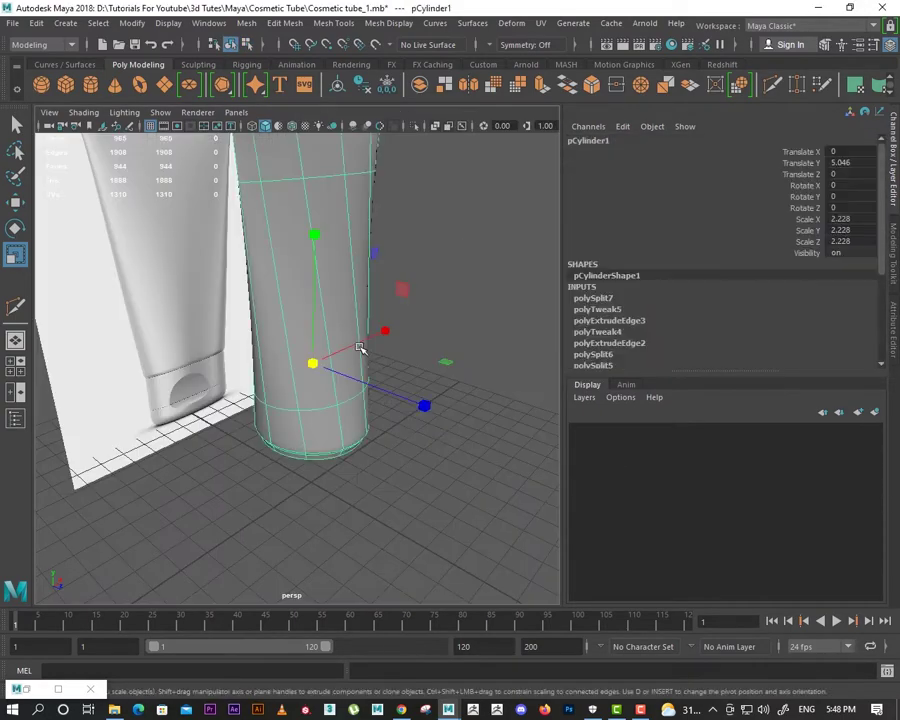
key(space)
drag(157, 437, 323, 444)
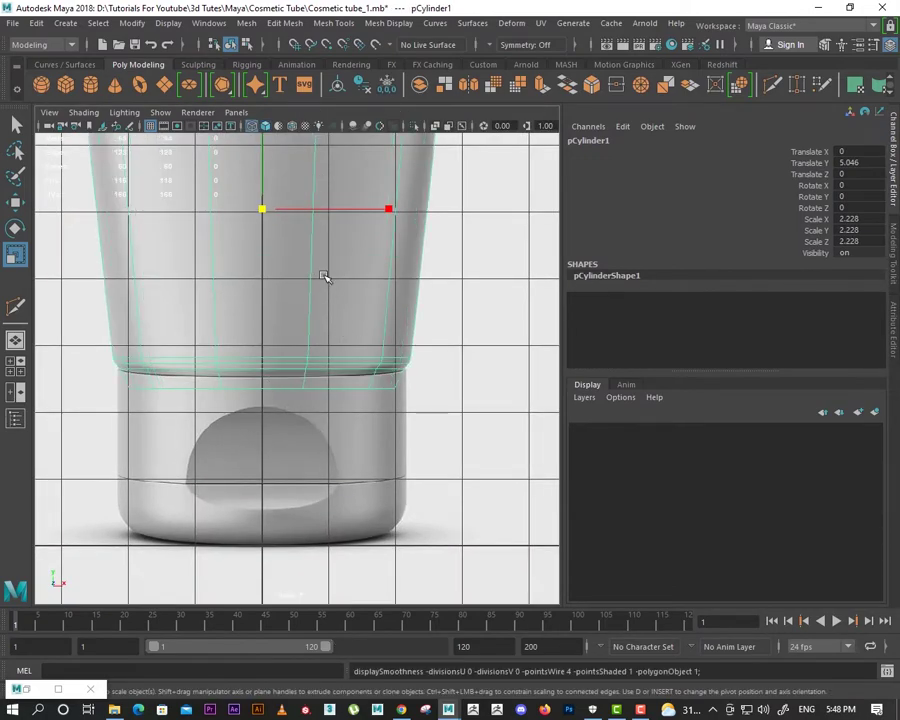
scroll(290, 300, down, 4)
scroll(300, 370, up, 2)
shift+right_drag(359, 336, 295, 355)
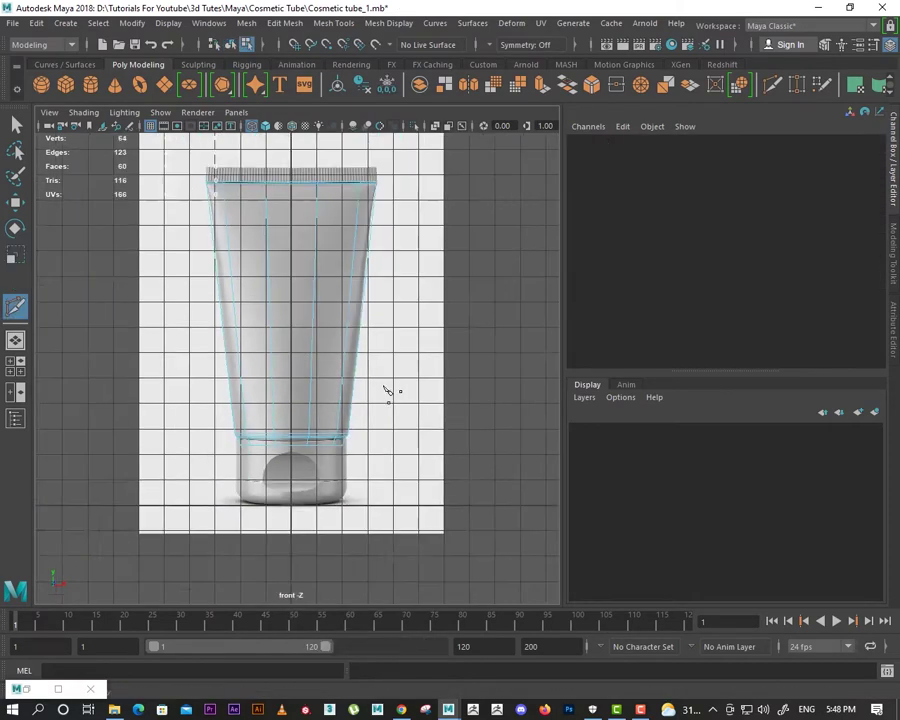
Step: Insert horizontal edge loops across the tube body, redoing a misplaced one near the top
click(348, 336)
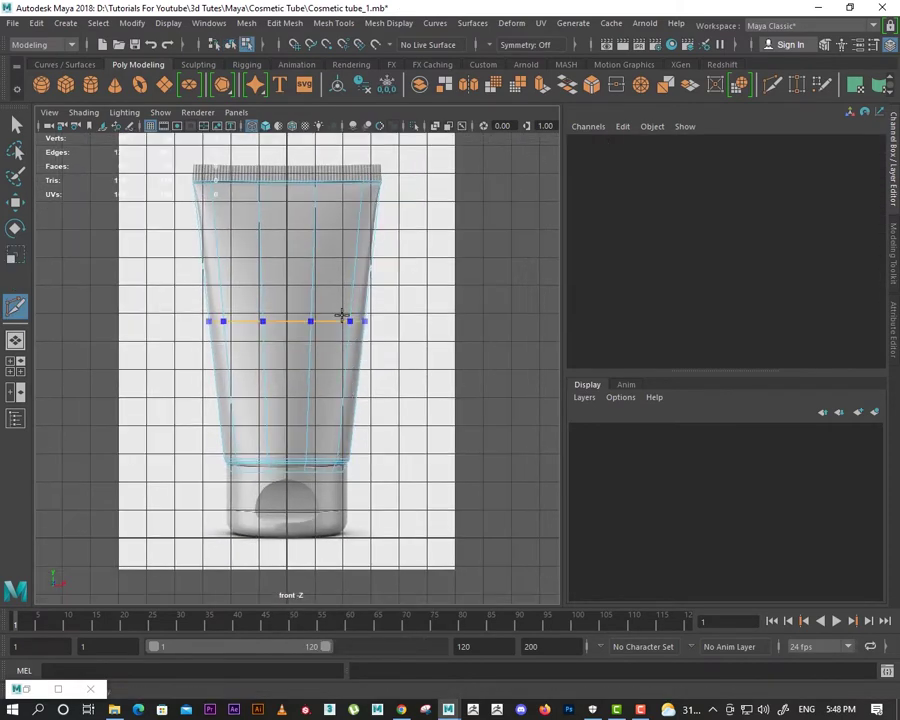
click(338, 371)
scroll(346, 386, up, 1)
key(ctrl+z)
scroll(340, 420, up, 1)
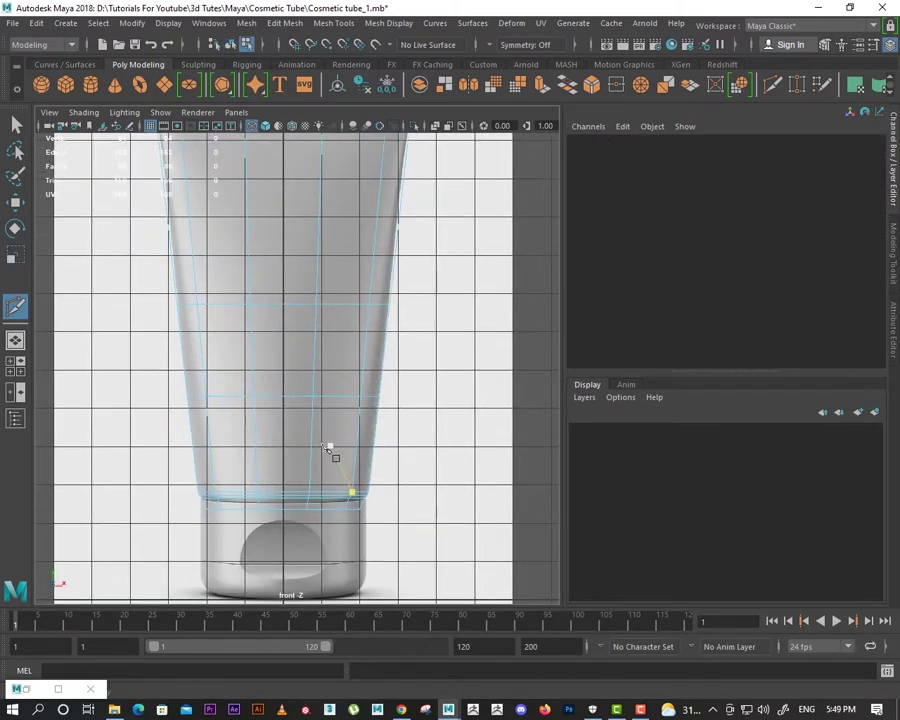
scroll(321, 444, down, 1)
click(258, 245)
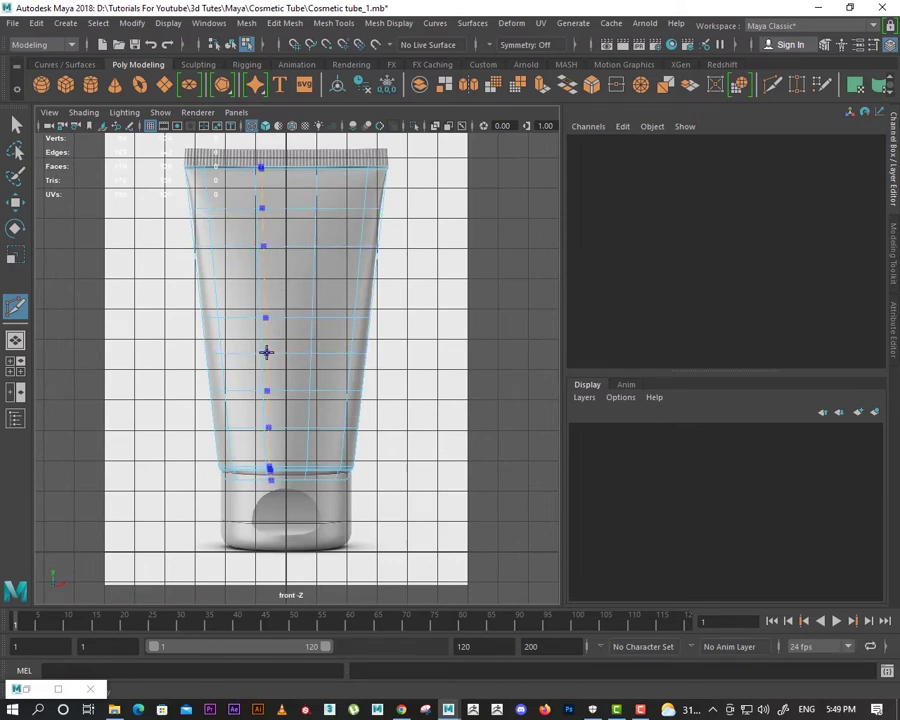
scroll(293, 328, up, 1)
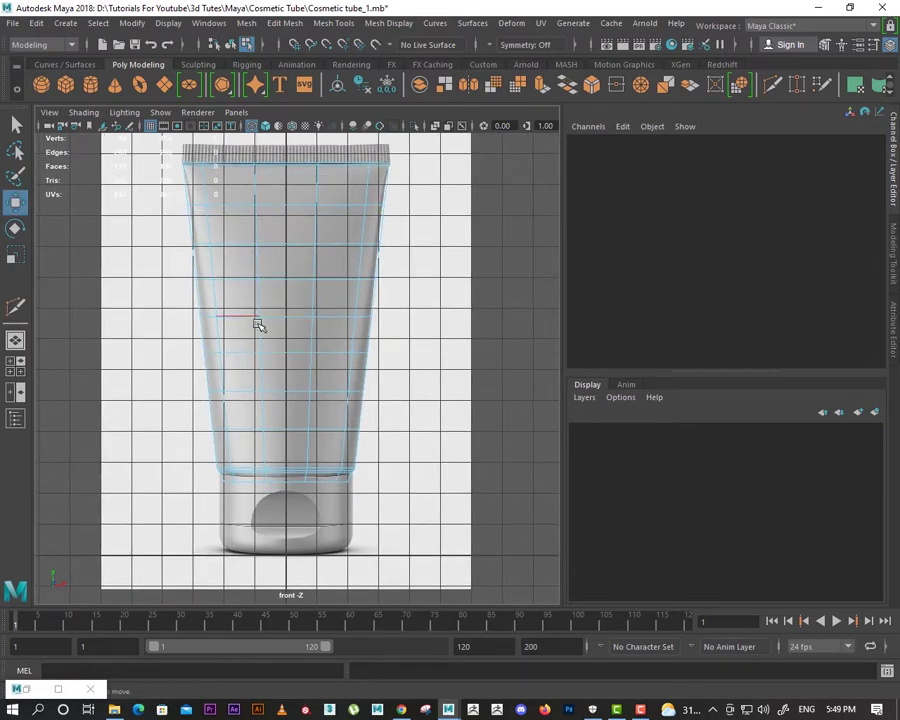
Step: Return to object mode and orbit around the tube to inspect the new loops
key(F8)
key(w)
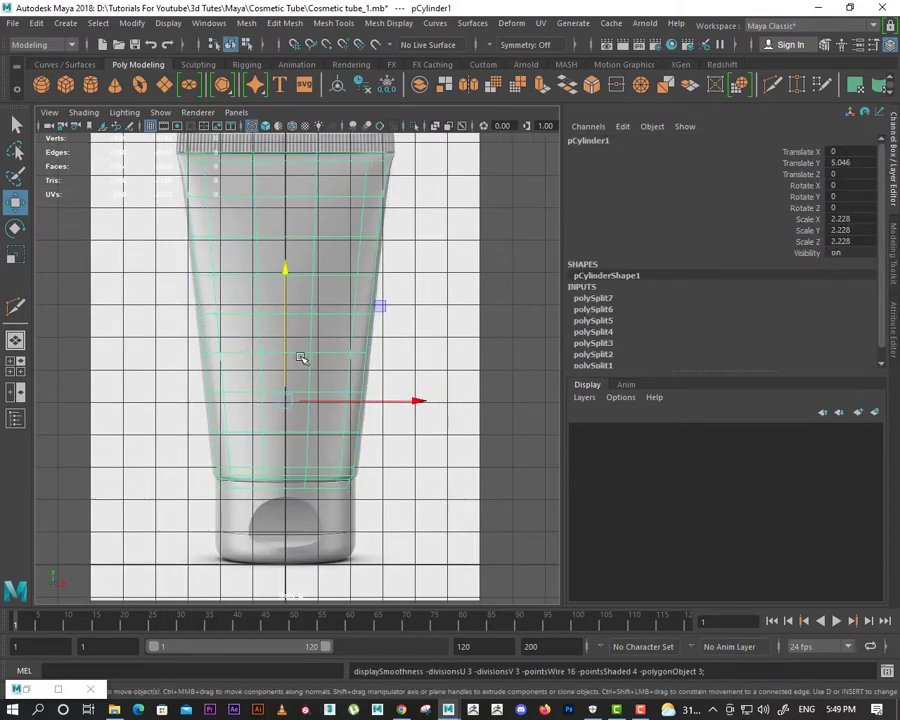
key(space)
key(space)
mouse_move(322, 402)
alt+mouse_down()
mouse_move(482, 482)
mouse_move(358, 380)
mouse_move(311, 418)
mouse_move(257, 442)
mouse_move(444, 474)
alt+mouse_up()
click(444, 474)
scroll(418, 474, up, 3)
mouse_move(418, 474)
alt+right_down()
mouse_move(152, 369)
mouse_move(337, 482)
mouse_move(331, 394)
alt+right_up()
alt+drag(331, 394, 350, 436)
key(space)
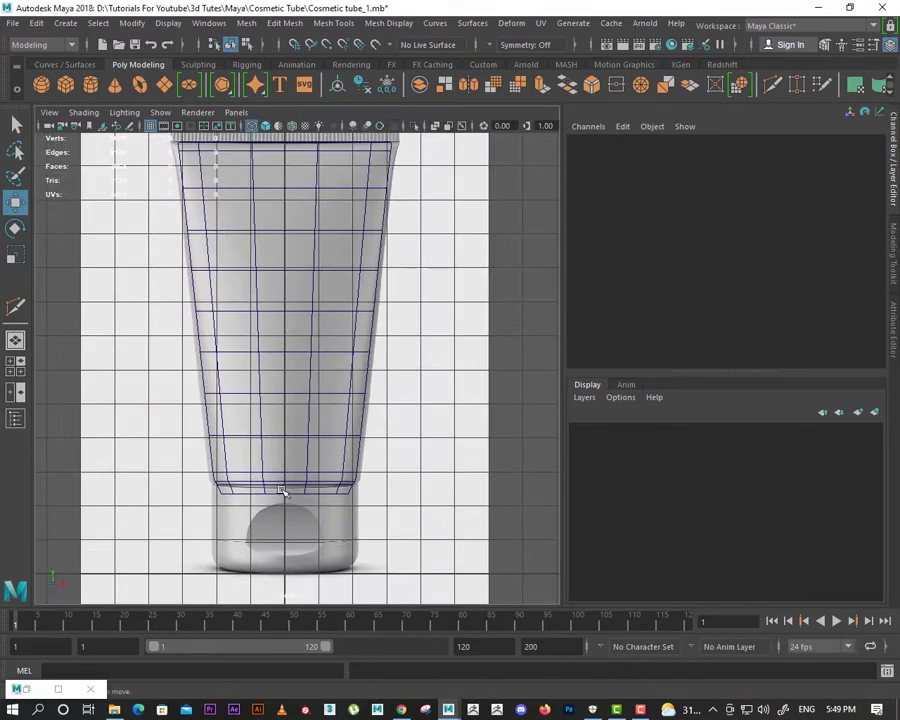
scroll(320, 480, down, 2)
scroll(300, 430, up, 1)
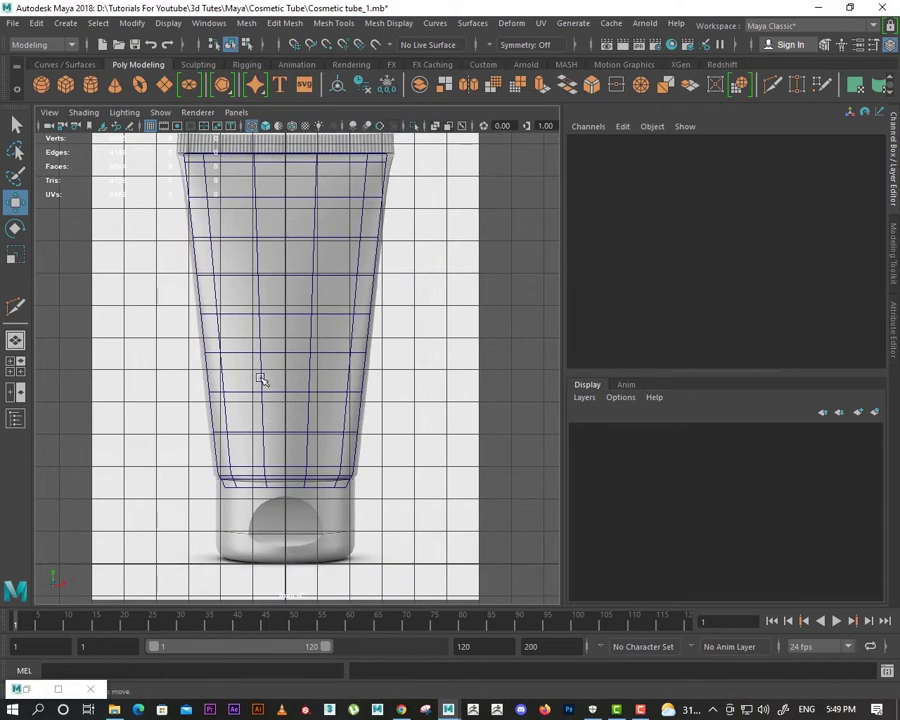
click(260, 379)
scroll(311, 458, up, 1)
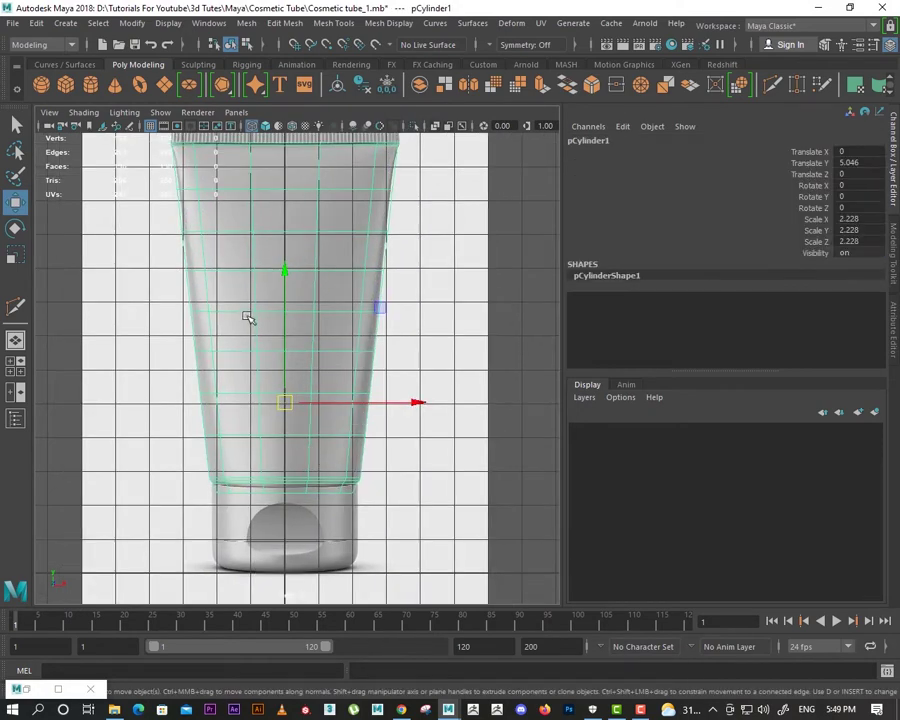
scroll(250, 322, up, 1)
scroll(296, 380, down, 1)
scroll(303, 355, up, 1)
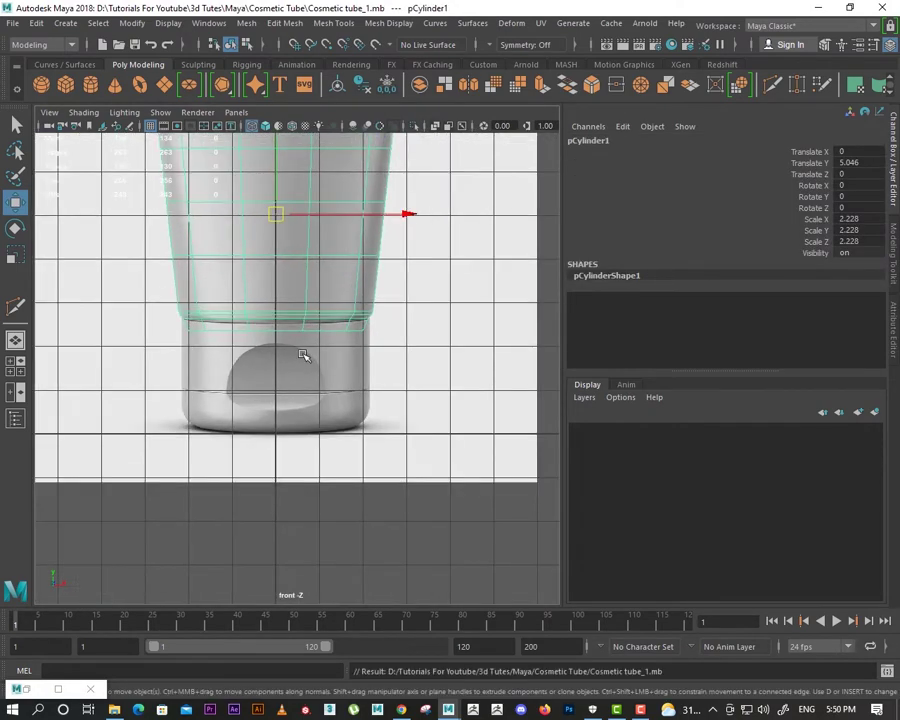
click(428, 535)
scroll(284, 373, down, 1)
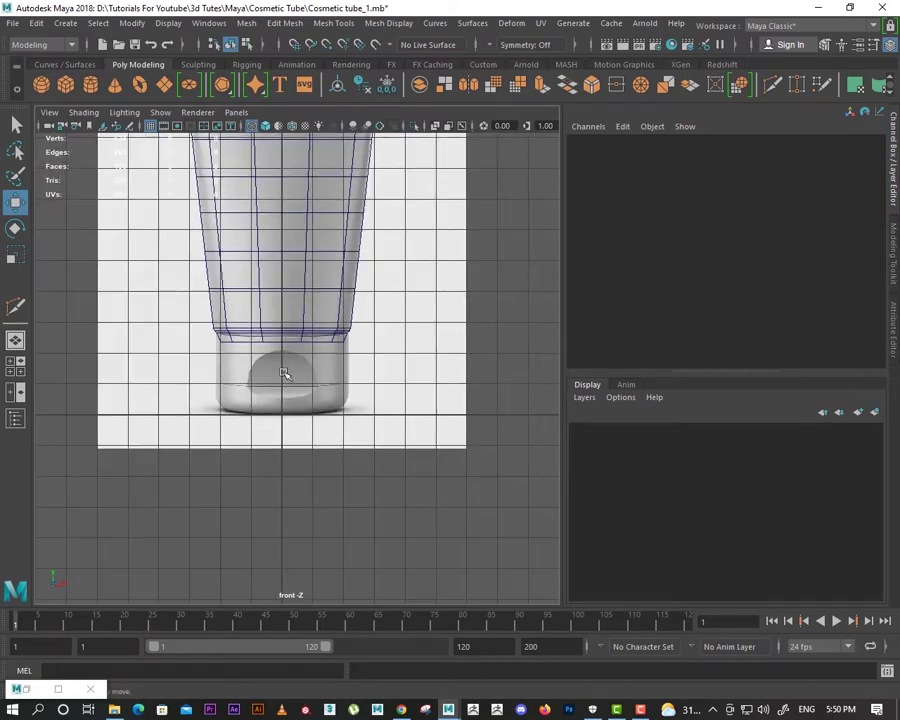
Step: Create a new cylinder for the cap with 12 axis subdivisions
click(90, 85)
scroll(352, 458, up, 2)
scroll(321, 388, up, 1)
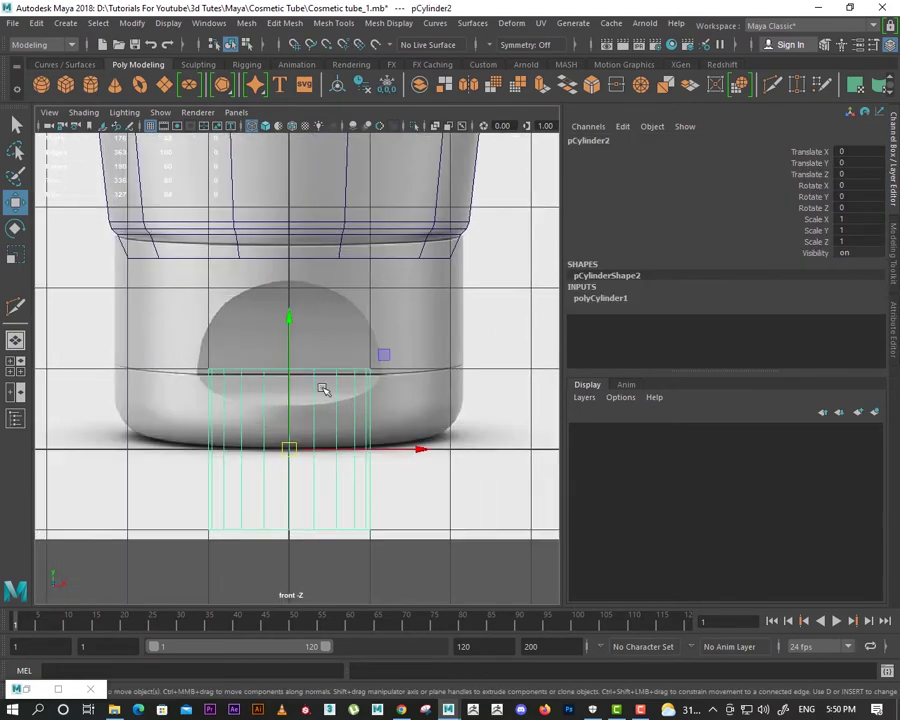
scroll(338, 438, up, 1)
click(610, 298)
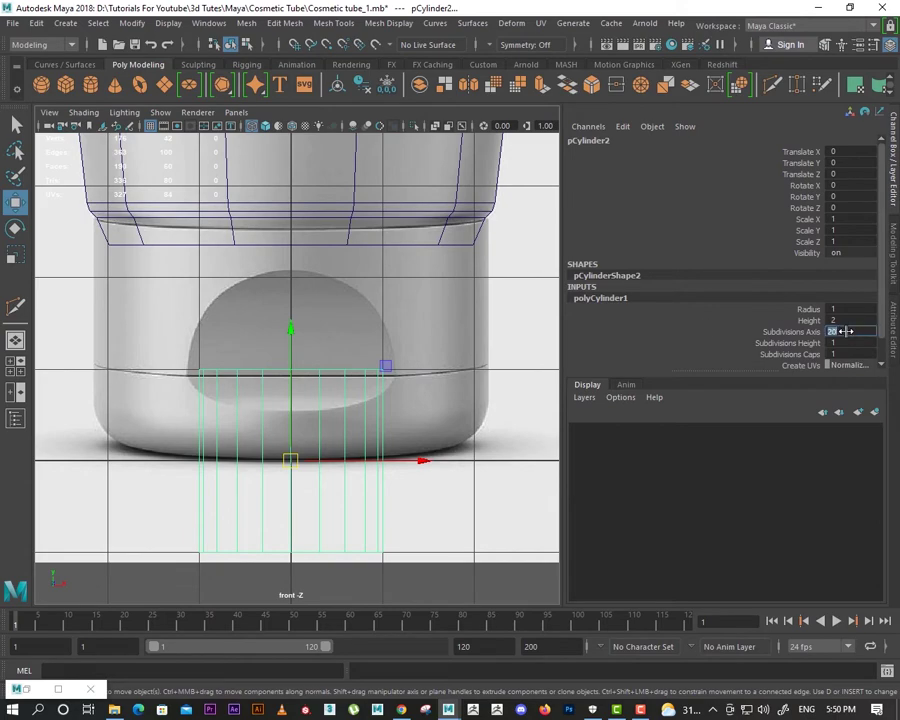
text(12)
key(Return)
Step: Raise the cylinder into the cap, scale it to 2.162 and shorten Y to 1.237
scroll(416, 396, up, 1)
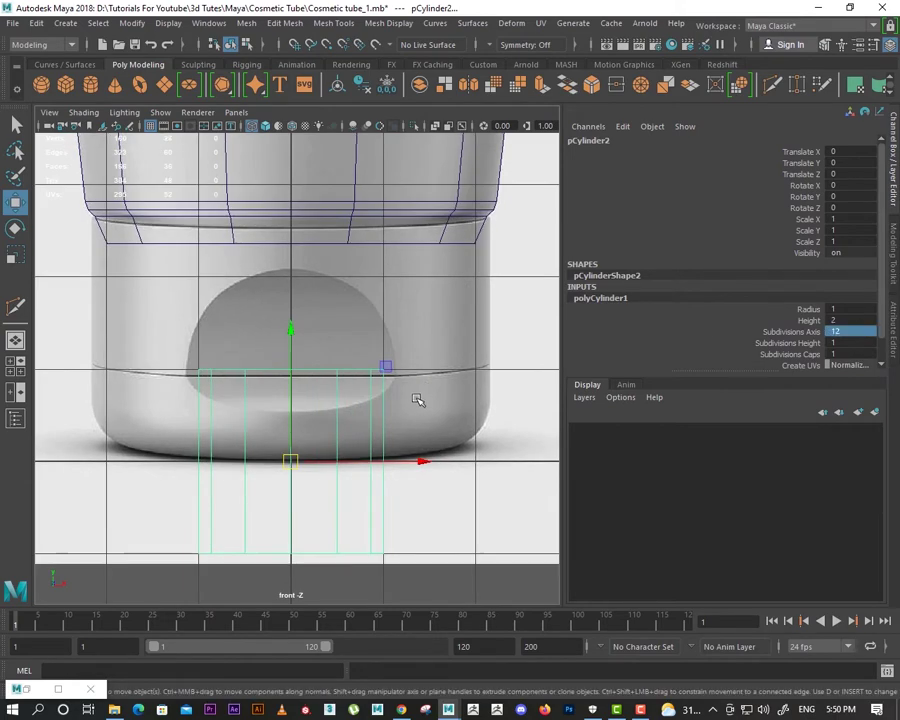
scroll(343, 394, up, 1)
mouse_move(292, 400)
mouse_down()
mouse_move(297, 278)
mouse_move(298, 286)
mouse_up()
scroll(301, 392, down, 3)
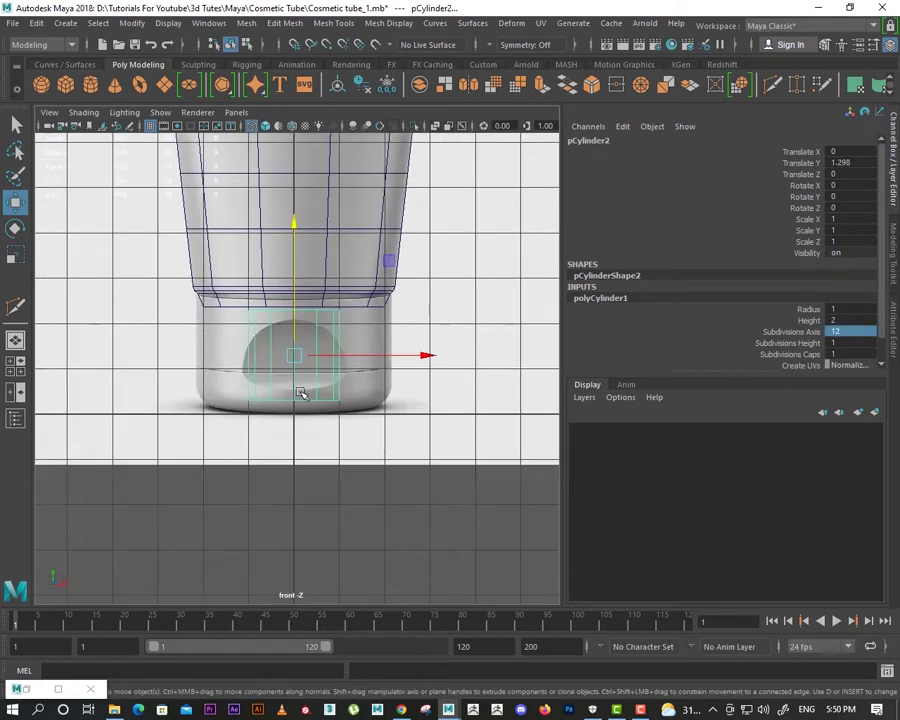
scroll(361, 466, up, 1)
mouse_move(296, 374)
mouse_down()
mouse_move(457, 416)
mouse_move(449, 416)
mouse_up()
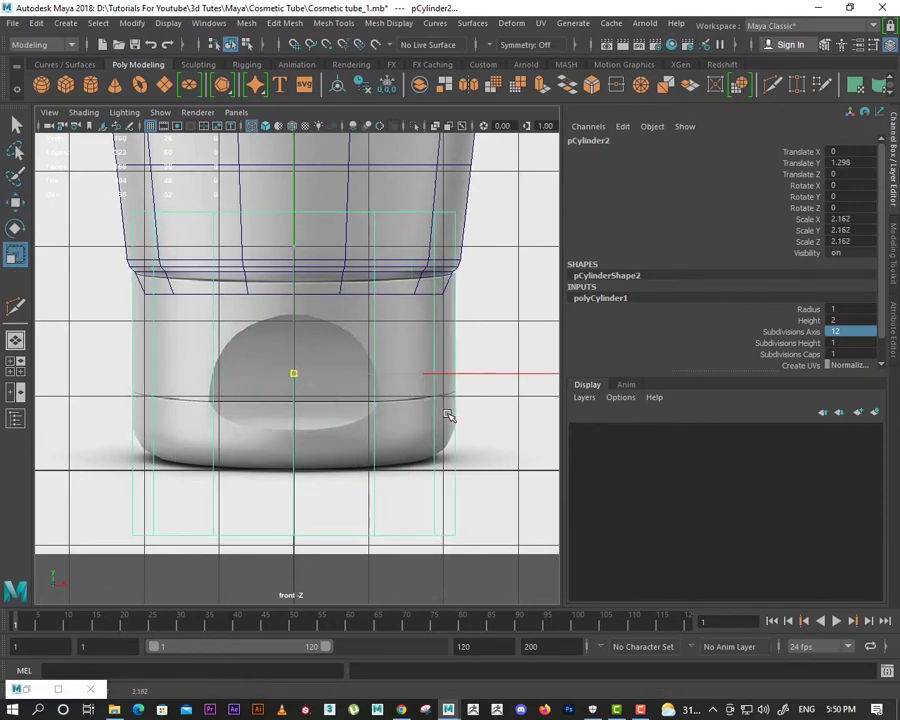
mouse_move(293, 247)
mouse_down()
mouse_move(320, 274)
mouse_move(325, 309)
mouse_up()
Step: Save the scene as Cosmetic tube_1.mb
scroll(325, 309, up, 1)
key(ctrl+s)
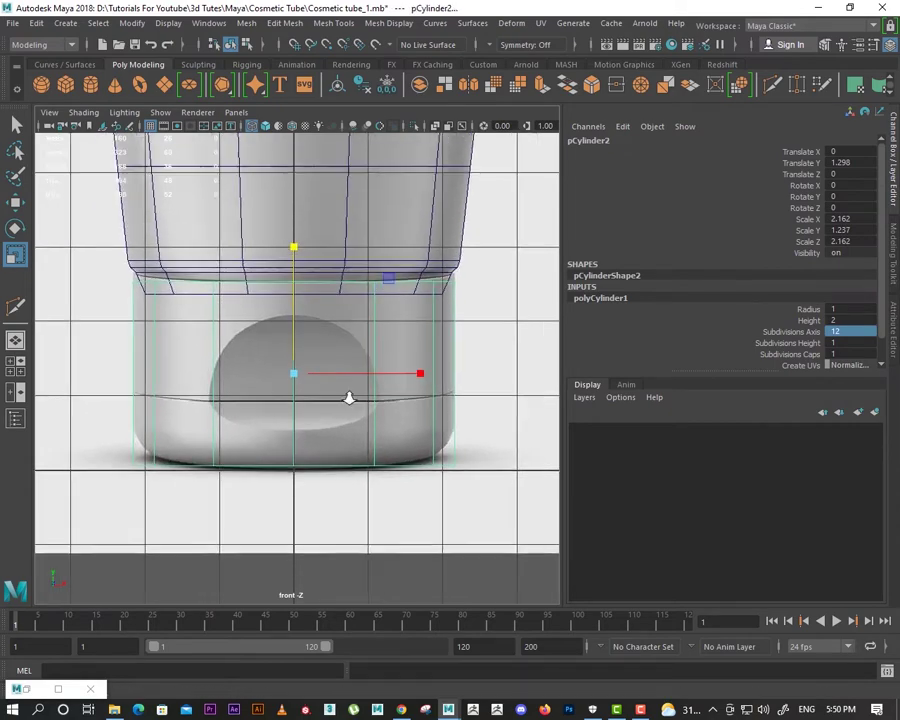
scroll(386, 440, up, 1)
scroll(314, 436, down, 2)
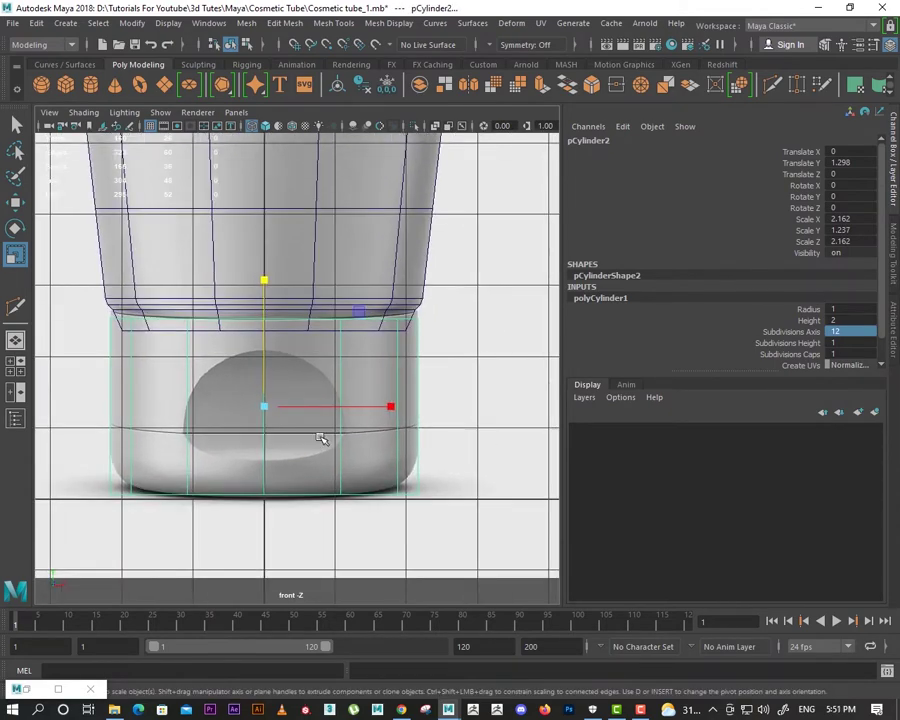
scroll(317, 433, up, 1)
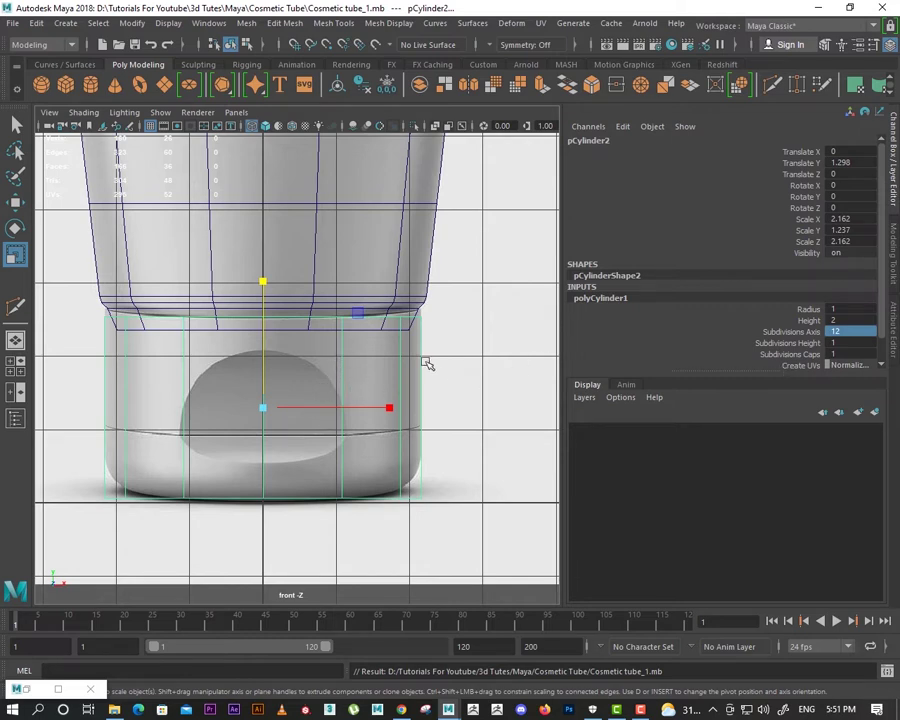
right_click(399, 450)
Step: Set the cap cylinder's Subdivisions Height to 6 and Subdivisions Axis to 18
click(808, 320)
middle_drag(426, 414, 470, 414)
key(ctrl+z)
click(785, 343)
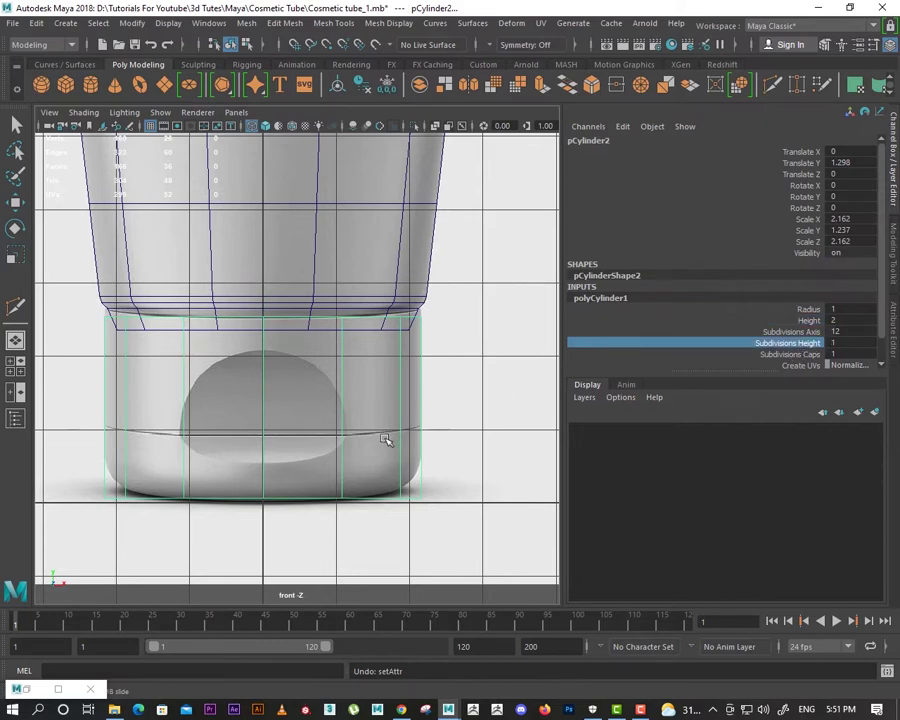
middle_drag(386, 440, 417, 437)
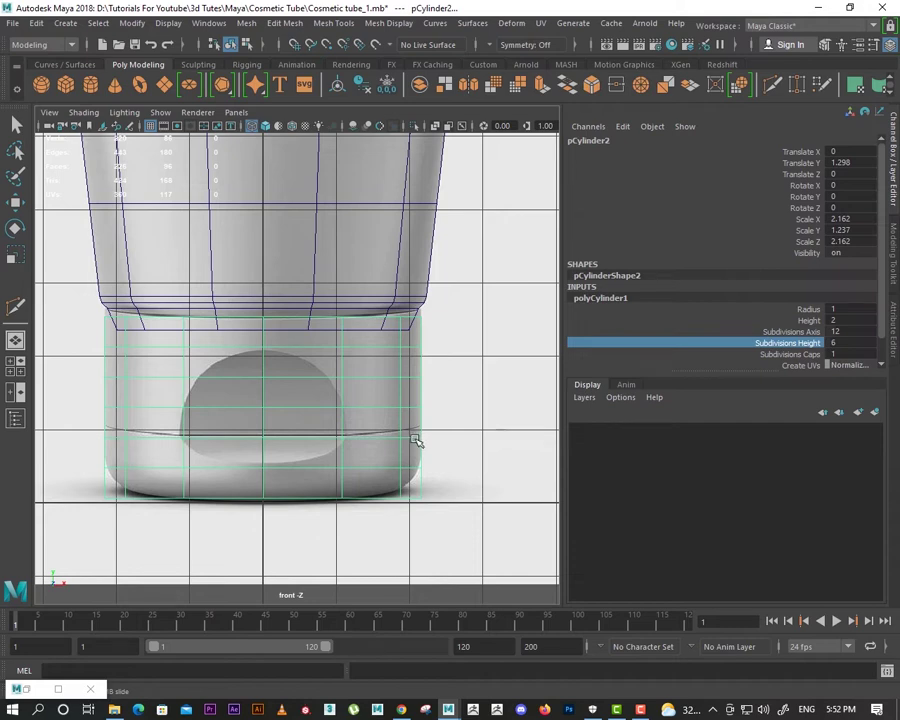
click(796, 356)
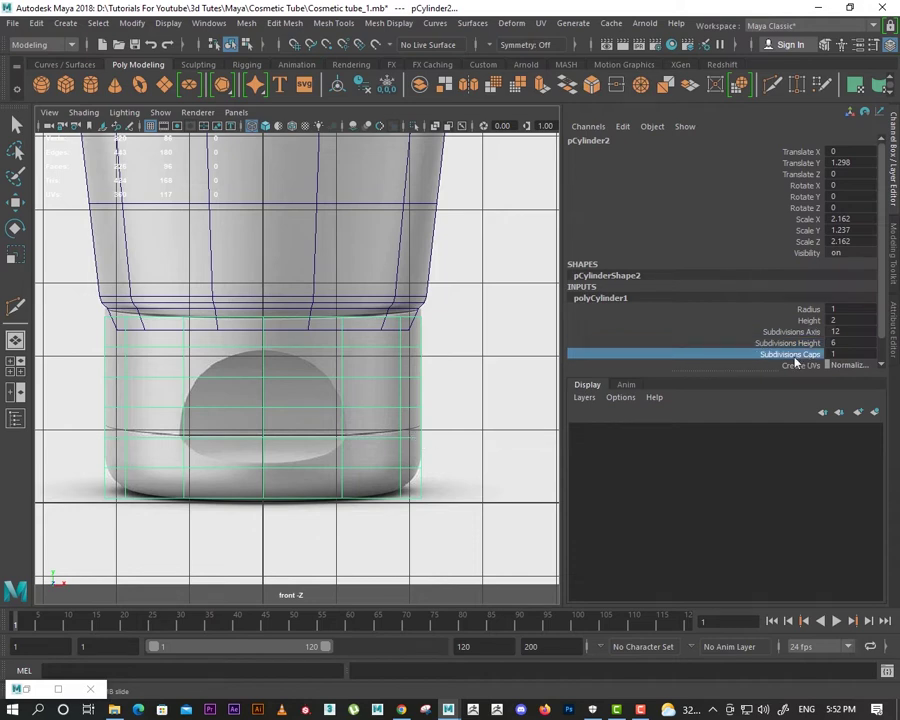
click(773, 336)
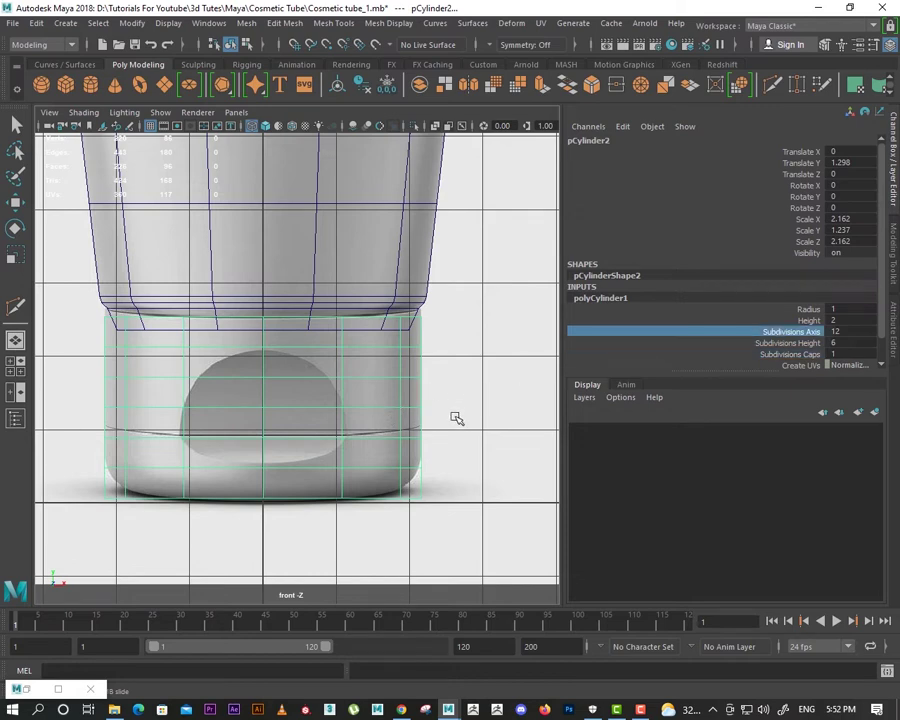
middle_drag(456, 416, 488, 415)
Step: Save the scene and collapse the side panel to enlarge the viewport
key(q)
scroll(309, 428, up, 1)
scroll(322, 438, up, 1)
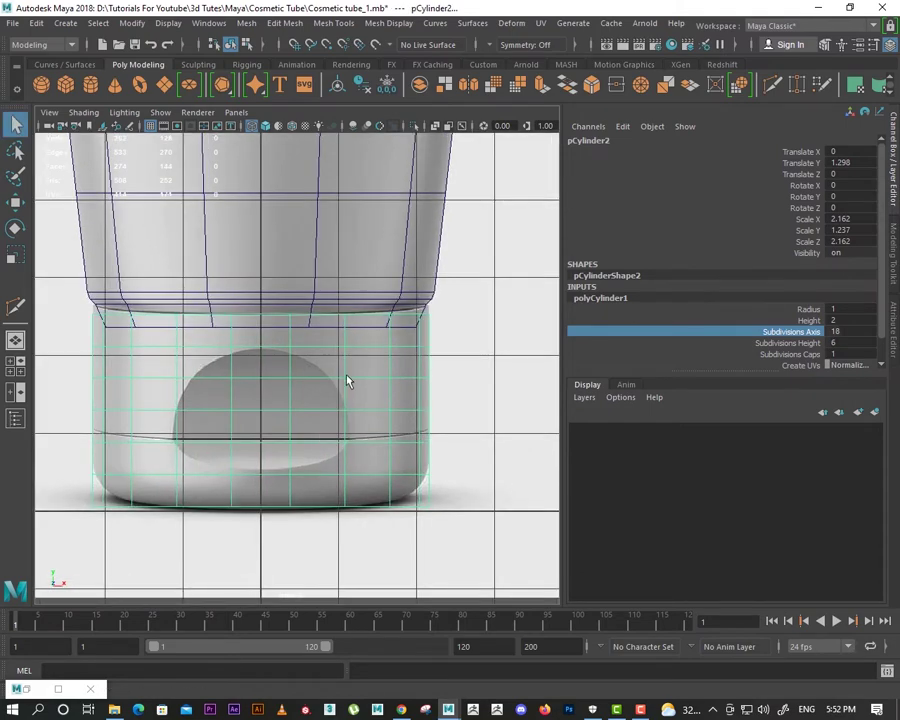
key(ctrl+s)
scroll(352, 392, up, 1)
click(894, 178)
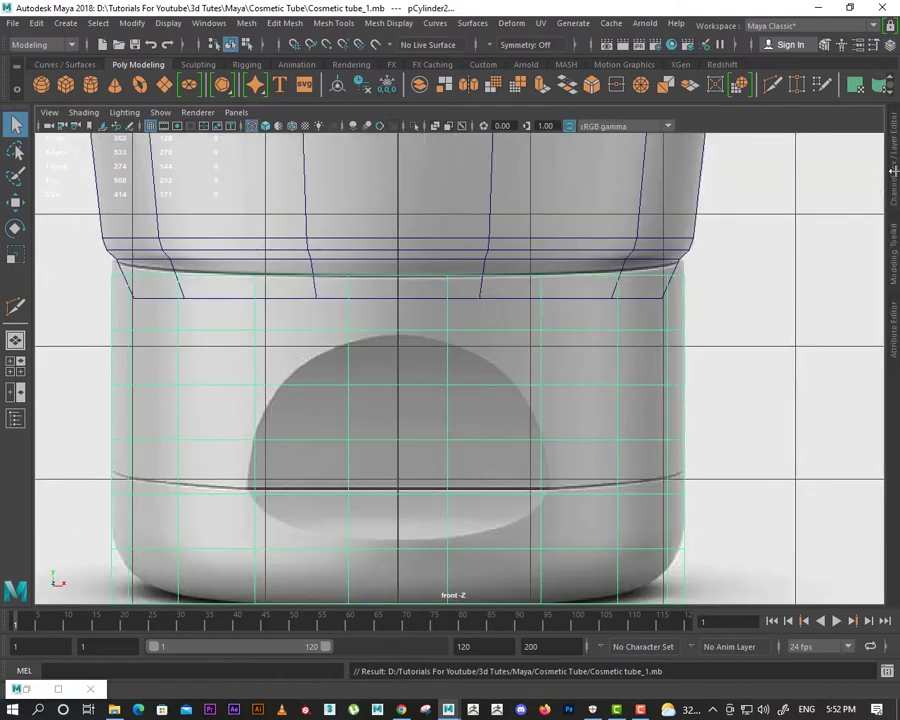
Step: Turn Camera Based Selection on in the Modeling Toolkit
click(894, 172)
click(893, 316)
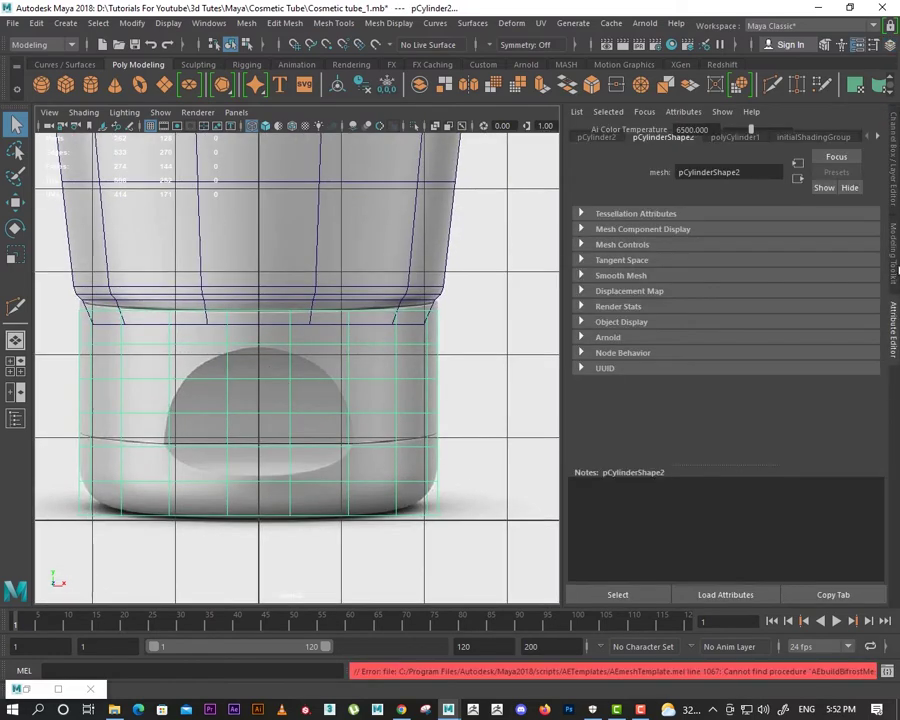
click(896, 268)
click(843, 283)
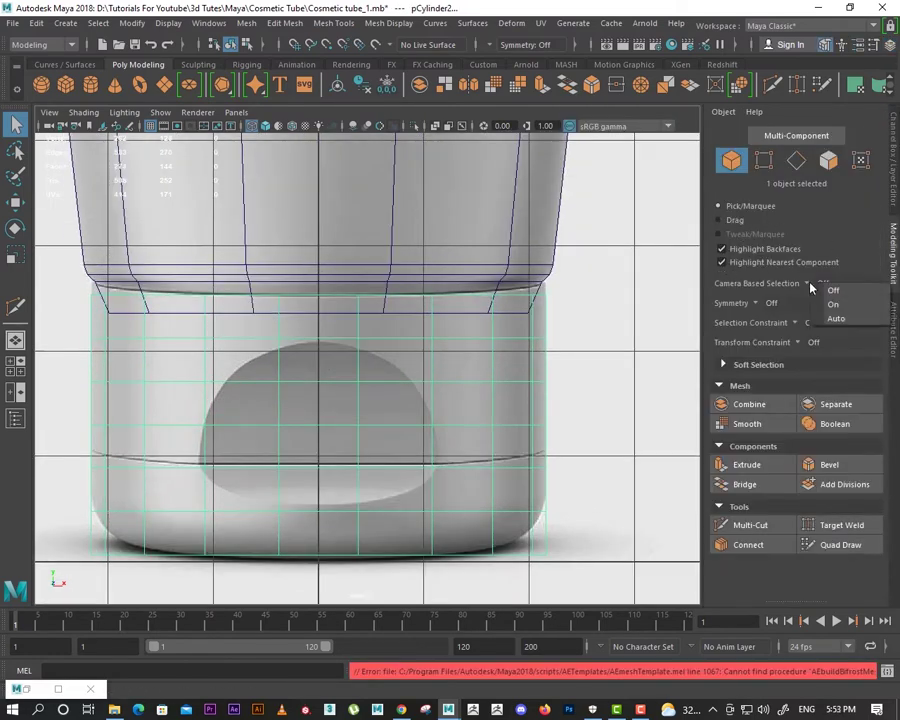
click(785, 301)
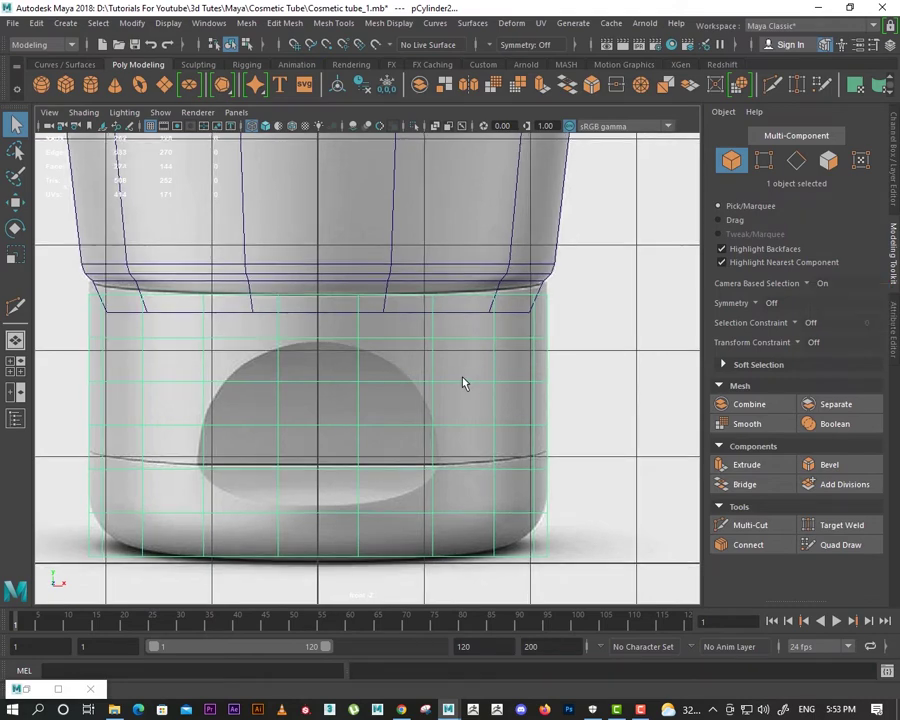
scroll(454, 402, up, 1)
scroll(449, 405, up, 1)
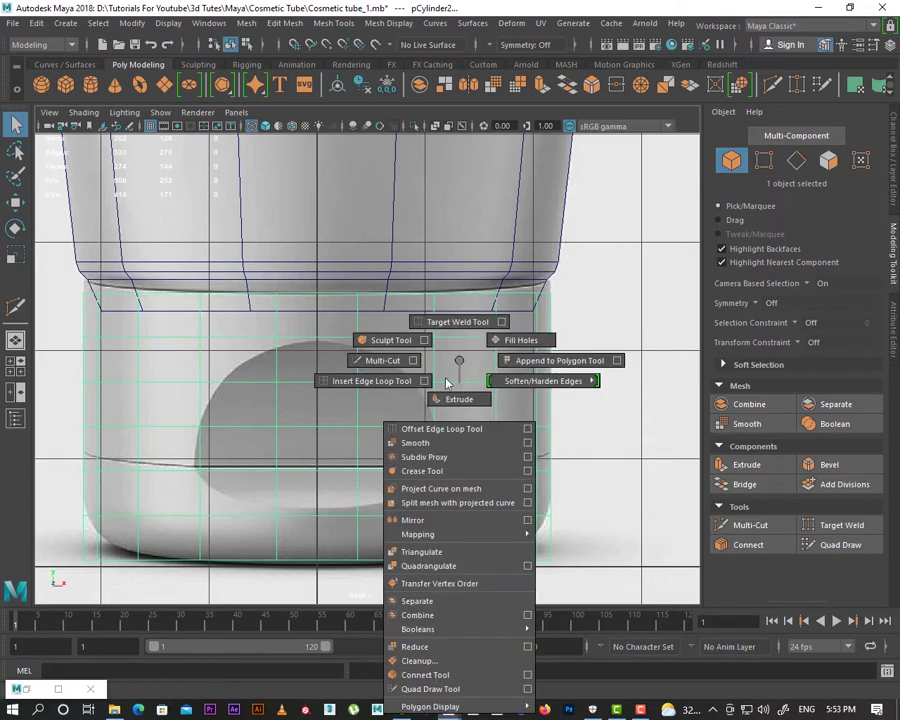
Step: Multi-Cut edges from the opening's top vertex around its left side and bottom
shift+right_drag(452, 380, 376, 367)
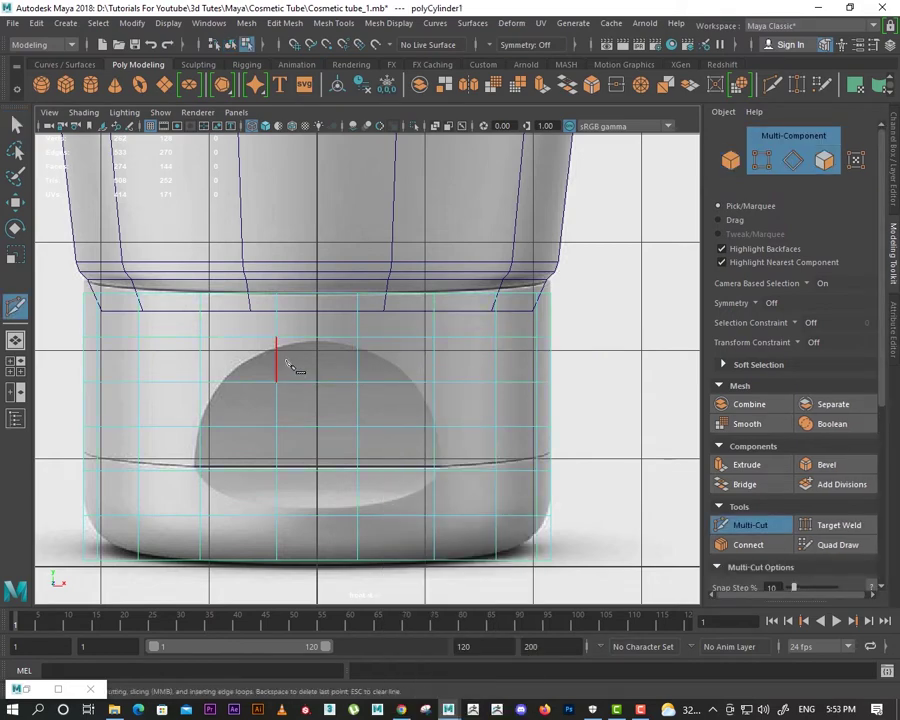
click(223, 382)
key(Escape)
click(357, 338)
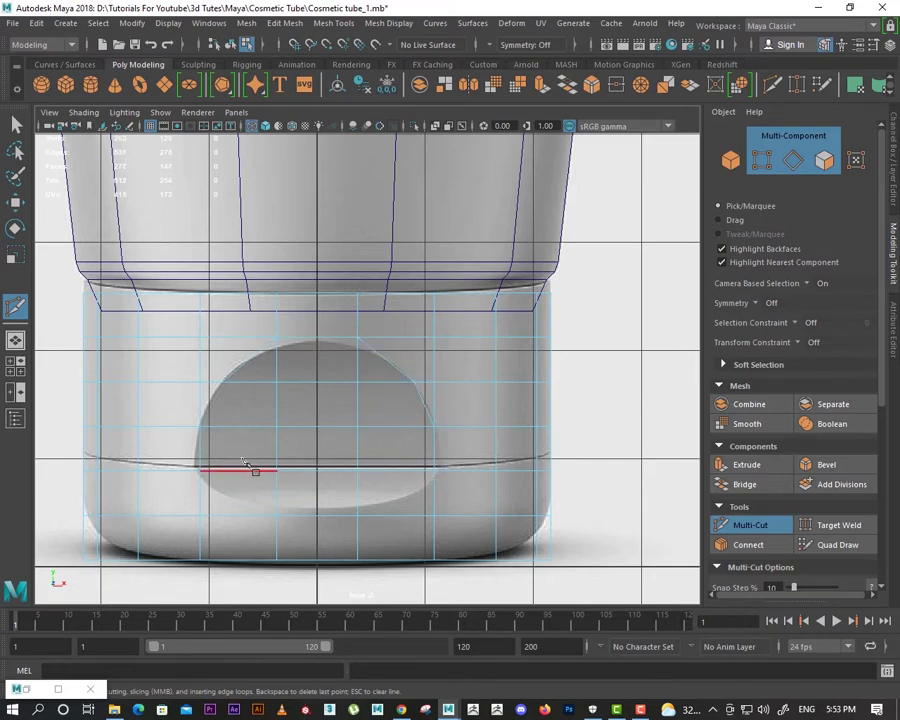
click(222, 382)
click(276, 508)
click(357, 508)
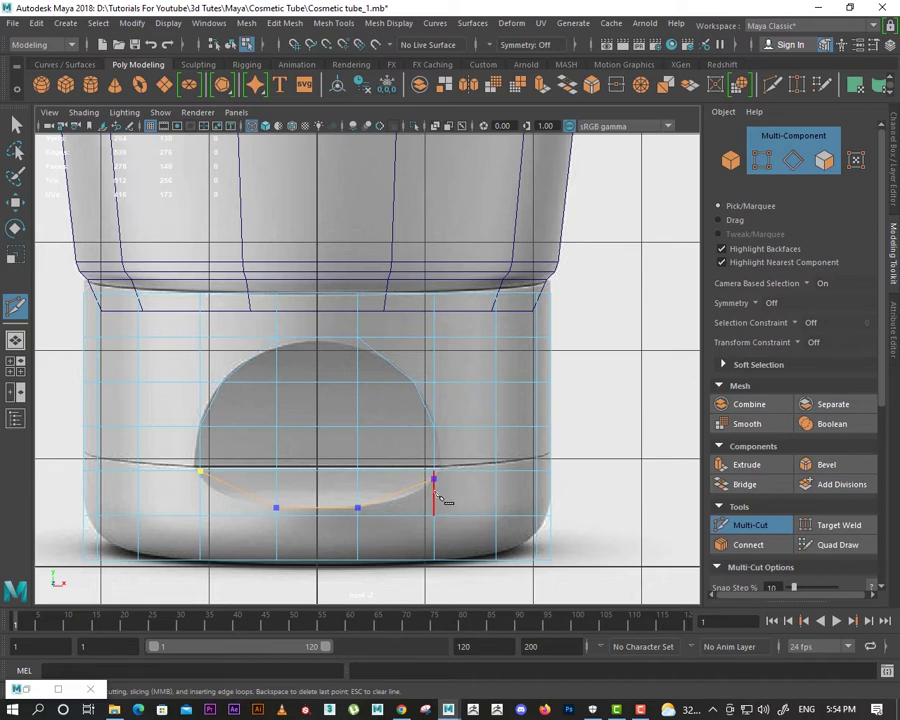
key(w)
scroll(437, 489, up, 1)
scroll(438, 438, down, 2)
scroll(438, 438, up, 1)
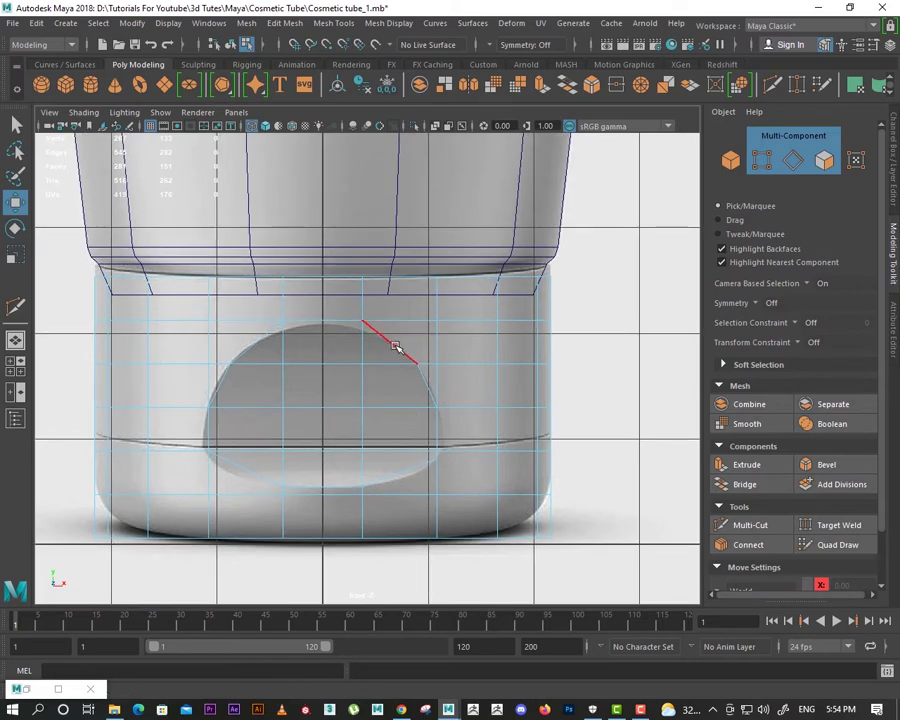
Step: Multi-Cut new edges below the opening and up its right side
right_drag(396, 346, 341, 314)
click(361, 326)
shift+click(283, 326)
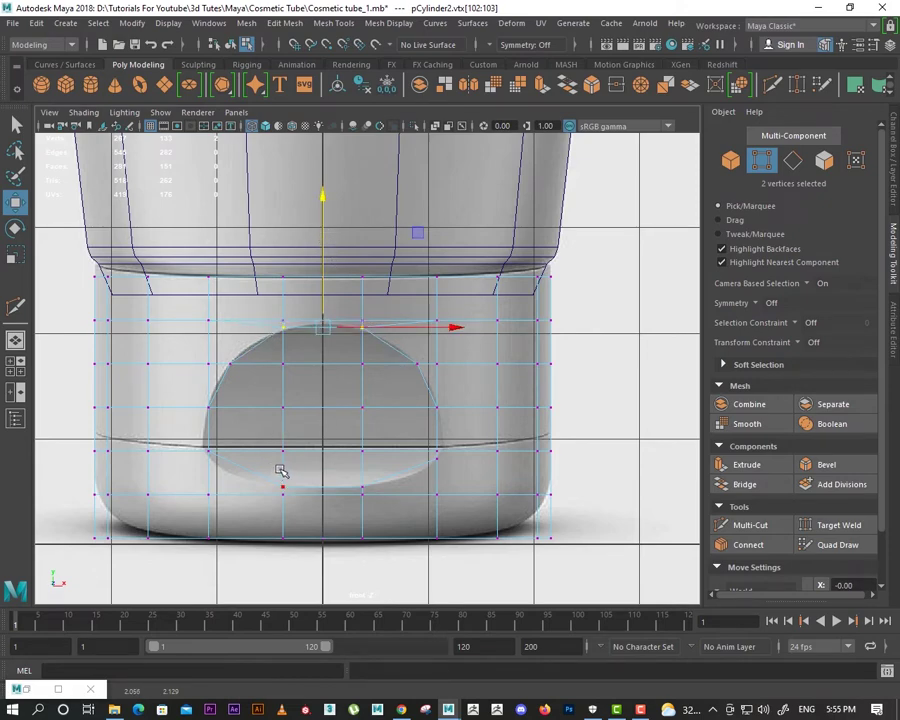
shift+right_drag(364, 456, 300, 454)
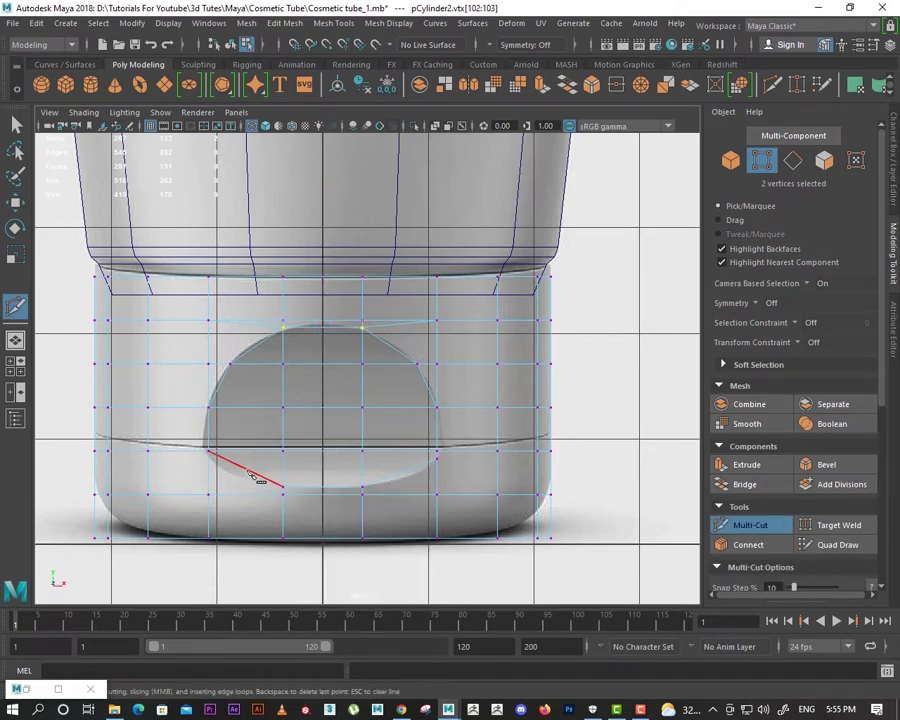
click(245, 469)
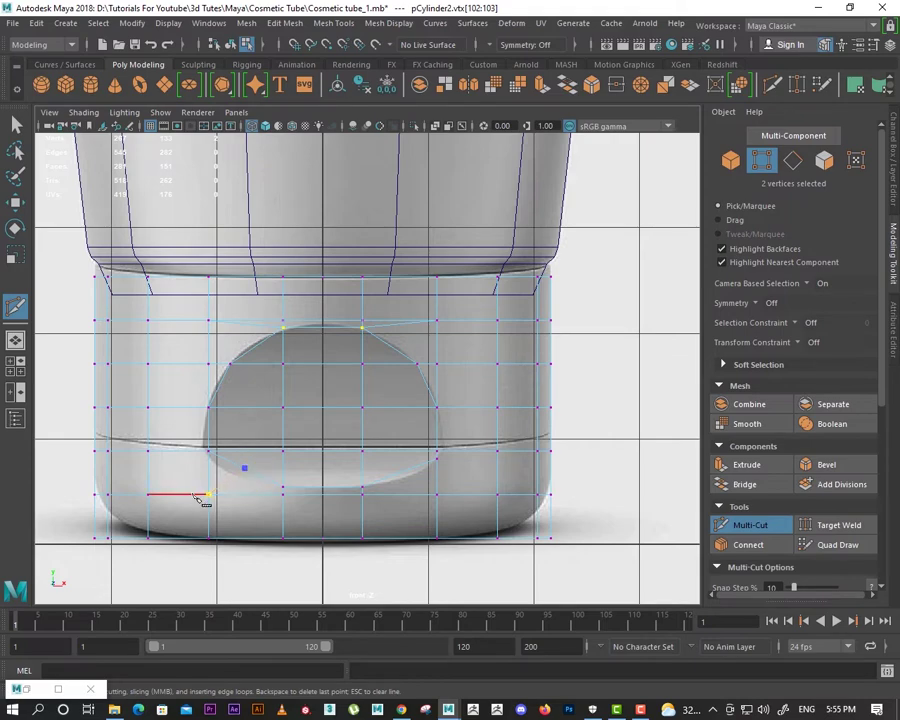
click(401, 473)
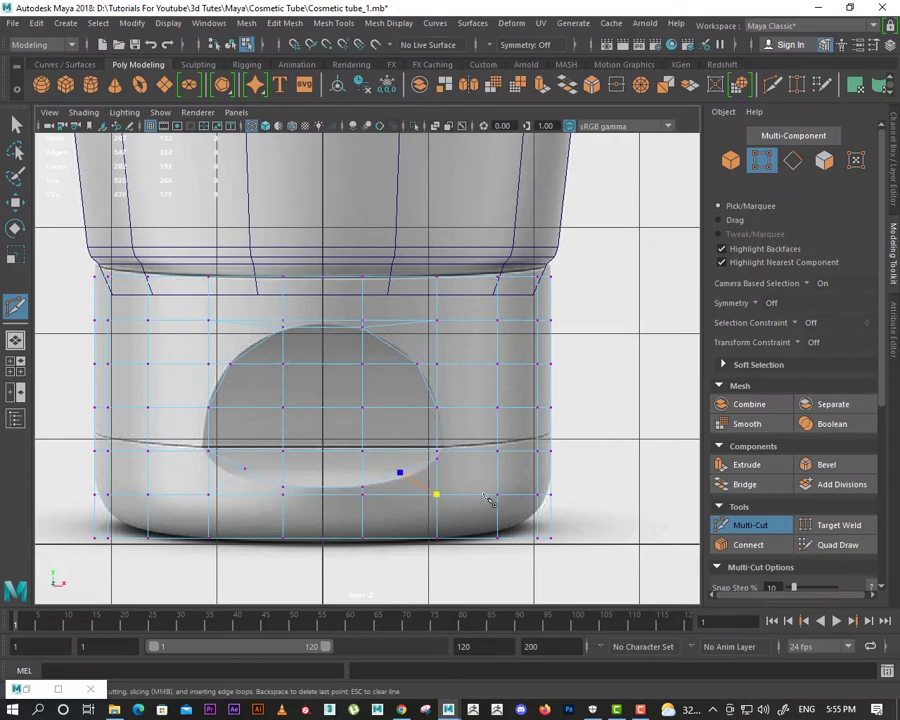
click(392, 345)
key(w)
Step: Move the new cut vertices vertically onto the recess curve and select the bottom pair
shift+click(400, 346)
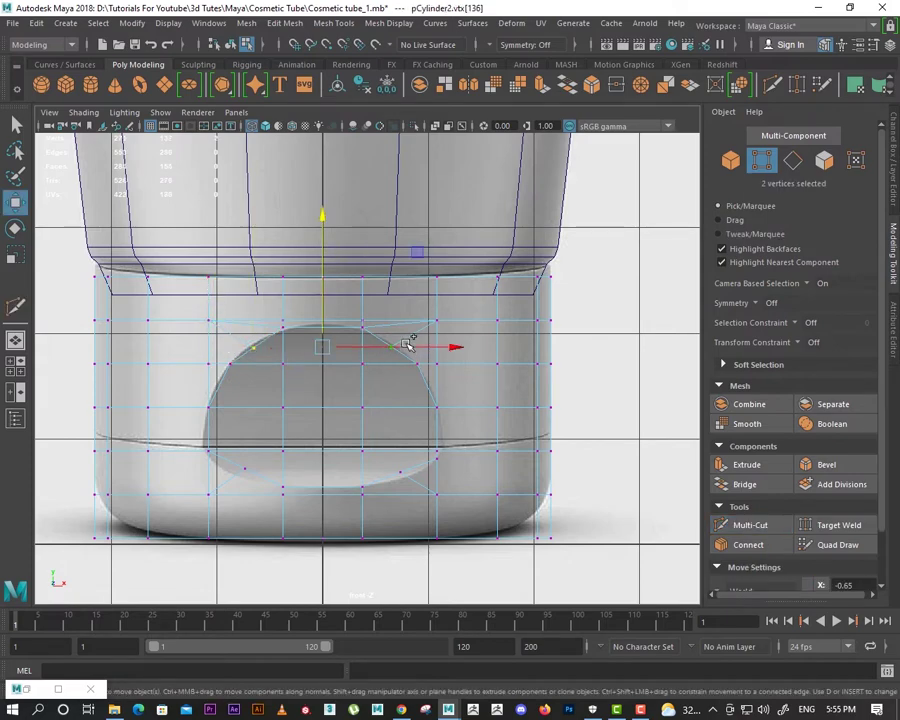
key(r)
key(w)
click(321, 286)
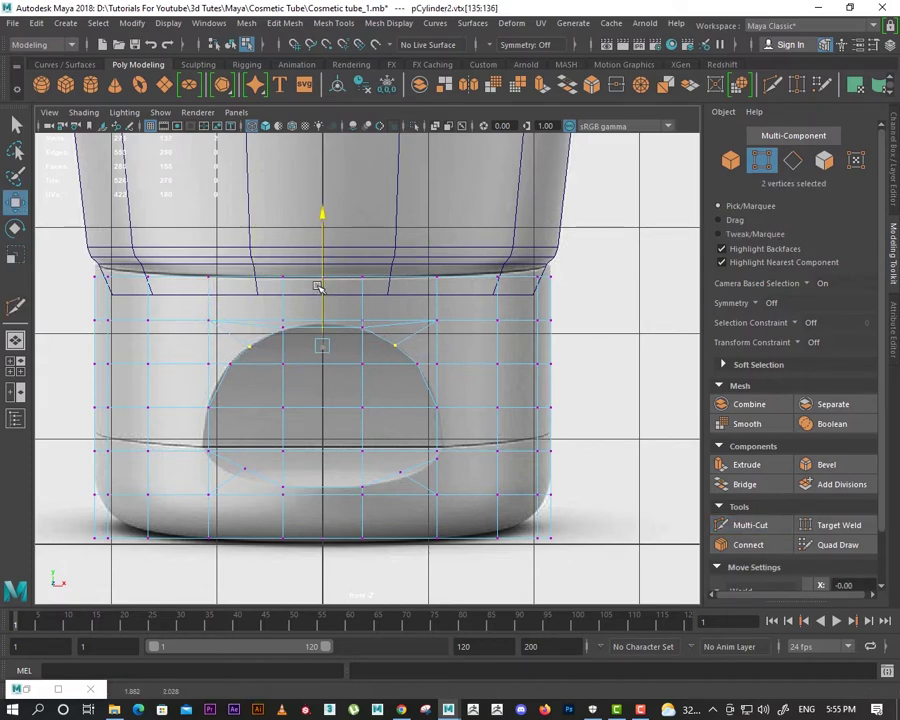
click(410, 470)
shift+click(243, 468)
Step: Scale and move the bottom cut vertices into place, then save the scene
key(r)
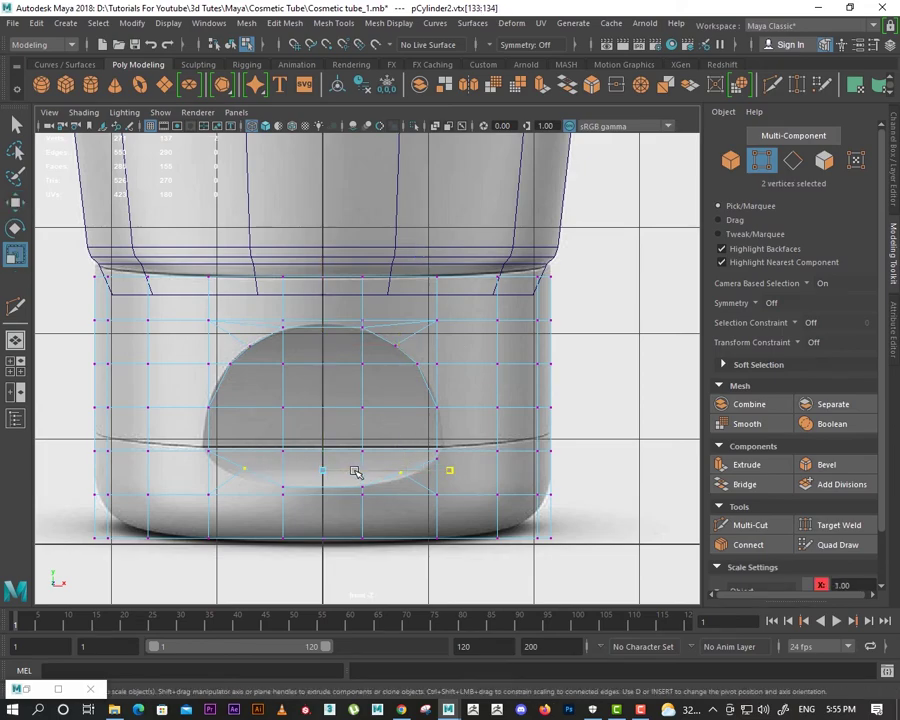
key(w)
key(space)
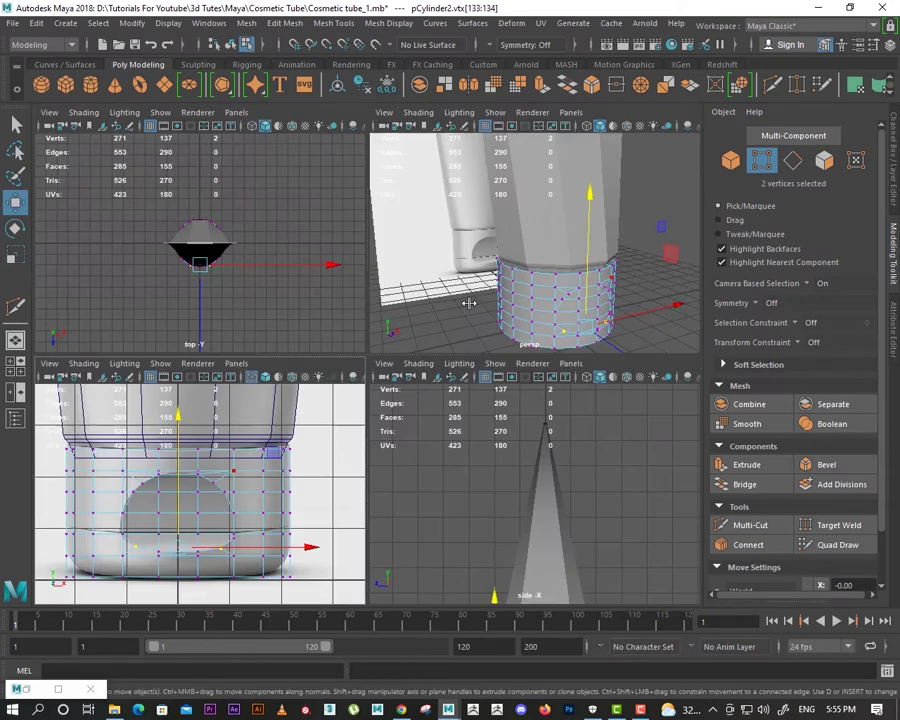
key(space)
mouse_move(368, 426)
alt+mouse_down()
mouse_move(407, 467)
mouse_move(378, 434)
alt+mouse_up()
key(ctrl+s)
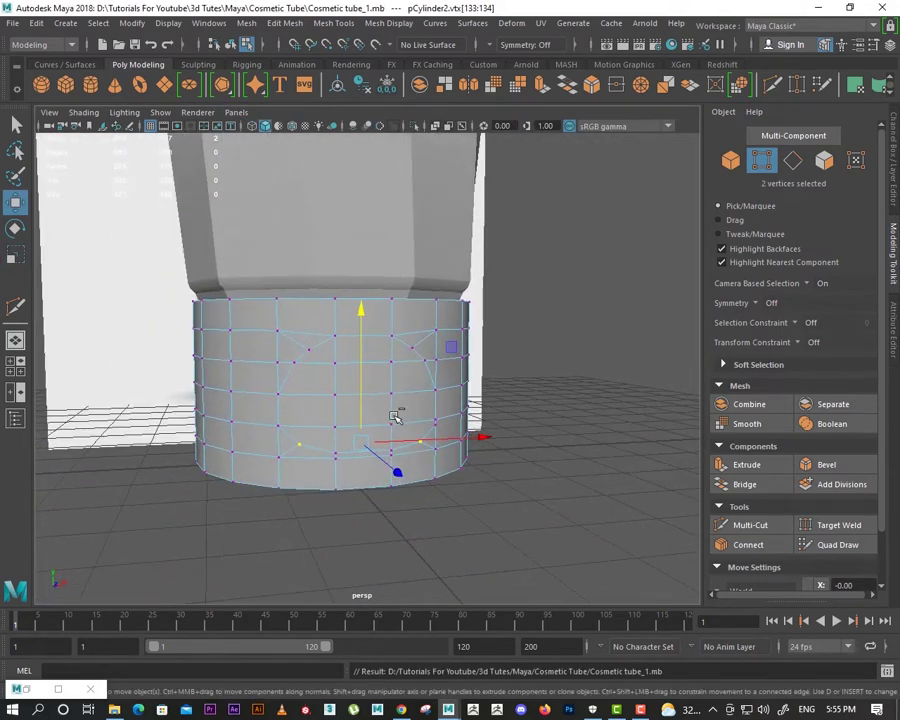
Step: Select the bottom front row of faces on the cap
key(space)
key(space)
alt+drag(480, 360, 409, 401)
key(space)
key(space)
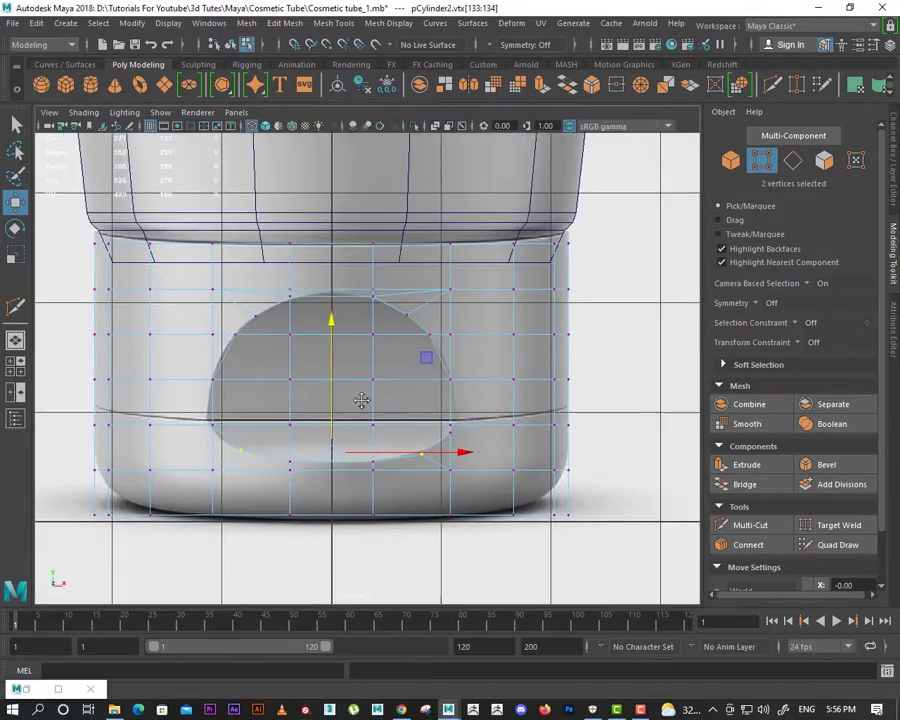
key(F11)
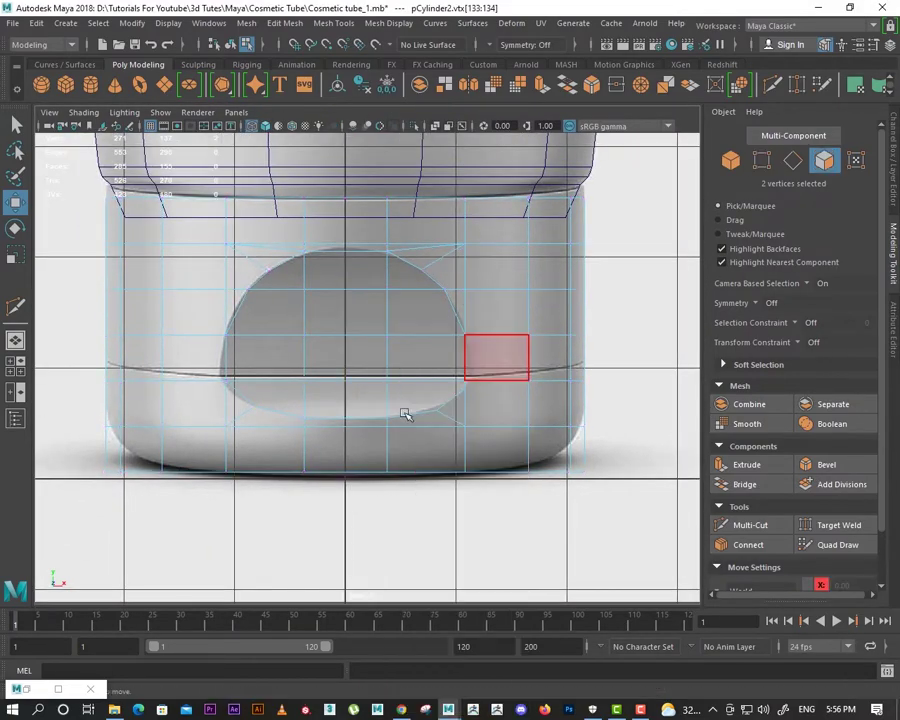
drag(600, 430, 95, 462)
key(space)
key(space)
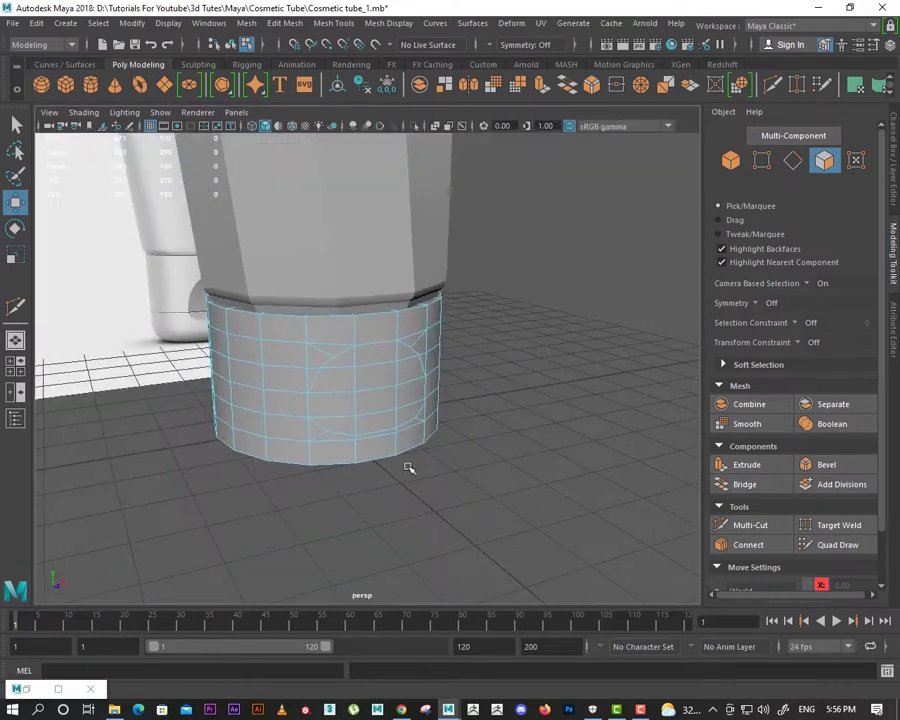
alt+drag(406, 464, 377, 484)
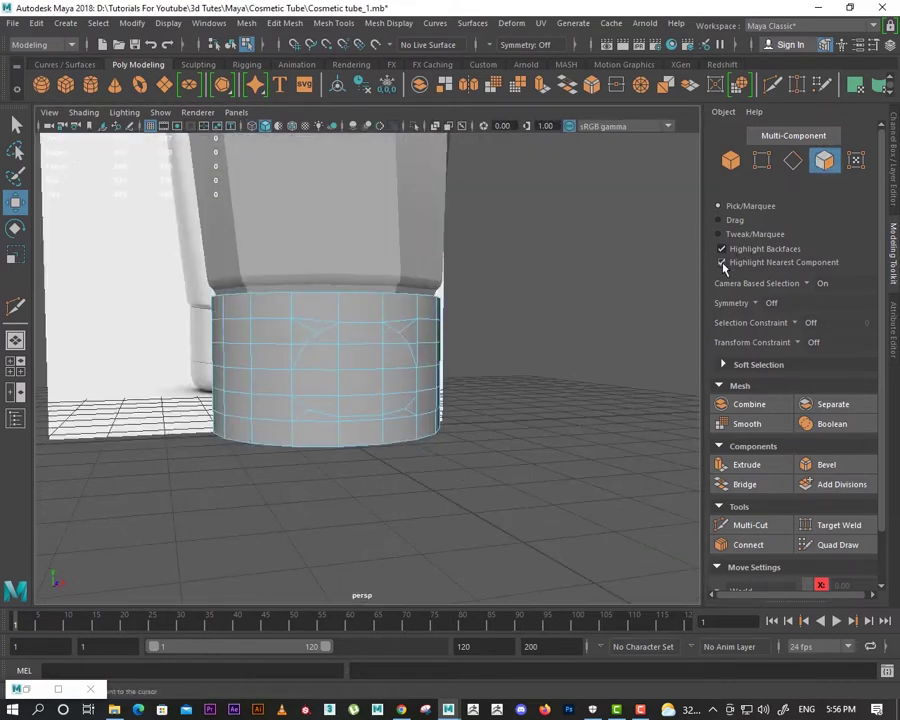
Step: Turn Camera Based Selection off and return to the four-view layout
click(806, 283)
click(774, 291)
key(space)
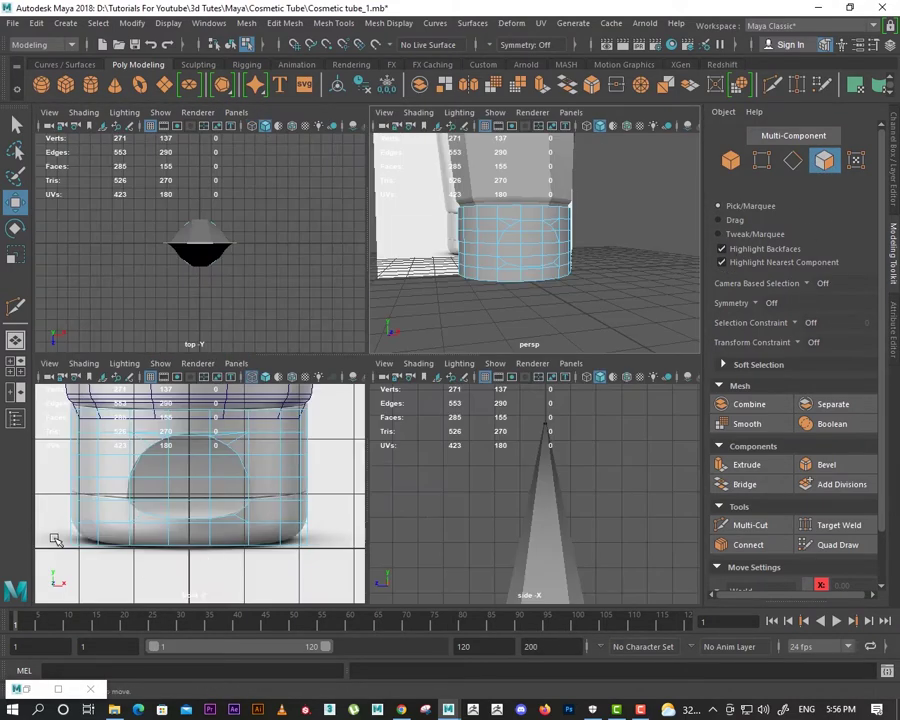
Step: Delete the 18 bottom faces of the cap, leaving its underside open
key(f)
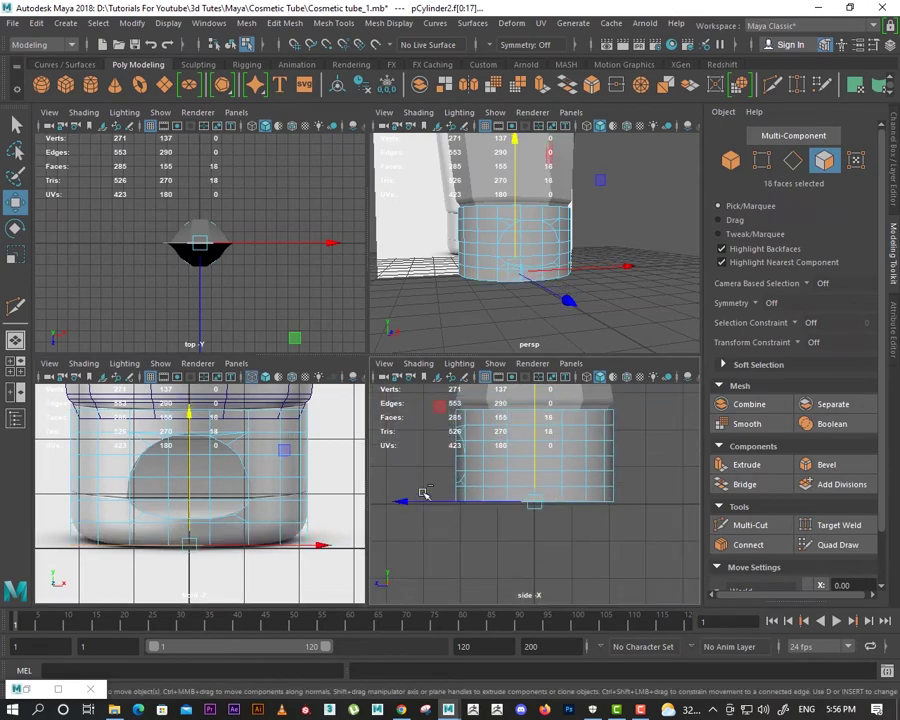
key(space)
alt+drag(424, 493, 452, 356)
key(Delete)
mouse_move(414, 398)
alt+mouse_down()
mouse_move(418, 422)
mouse_move(392, 458)
alt+mouse_up()
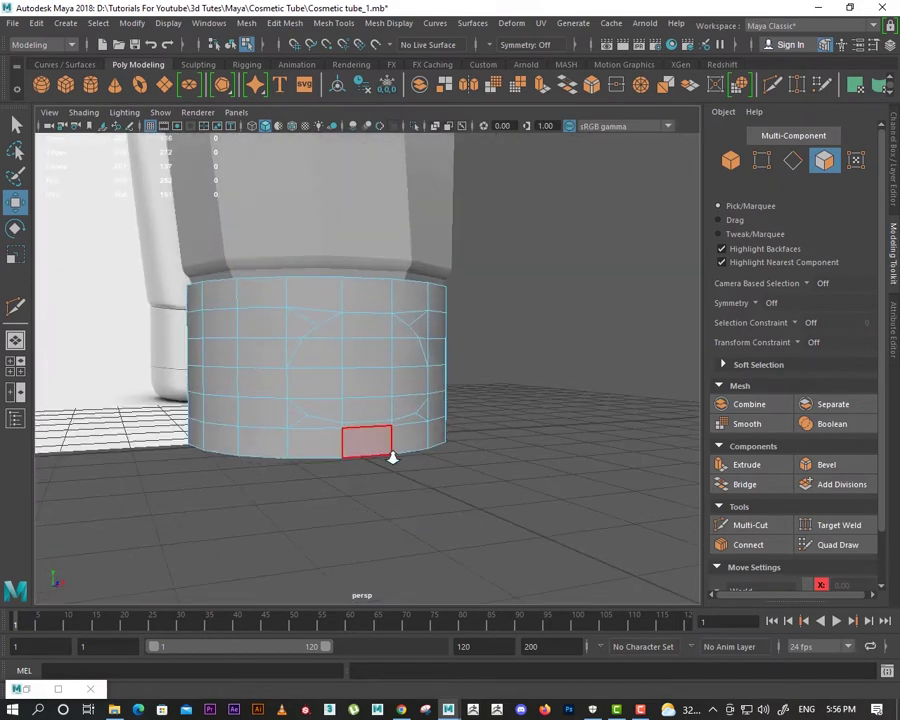
Step: In front view, select the dome-shaped label faces and switch to Vertex mode
key(space)
key(space)
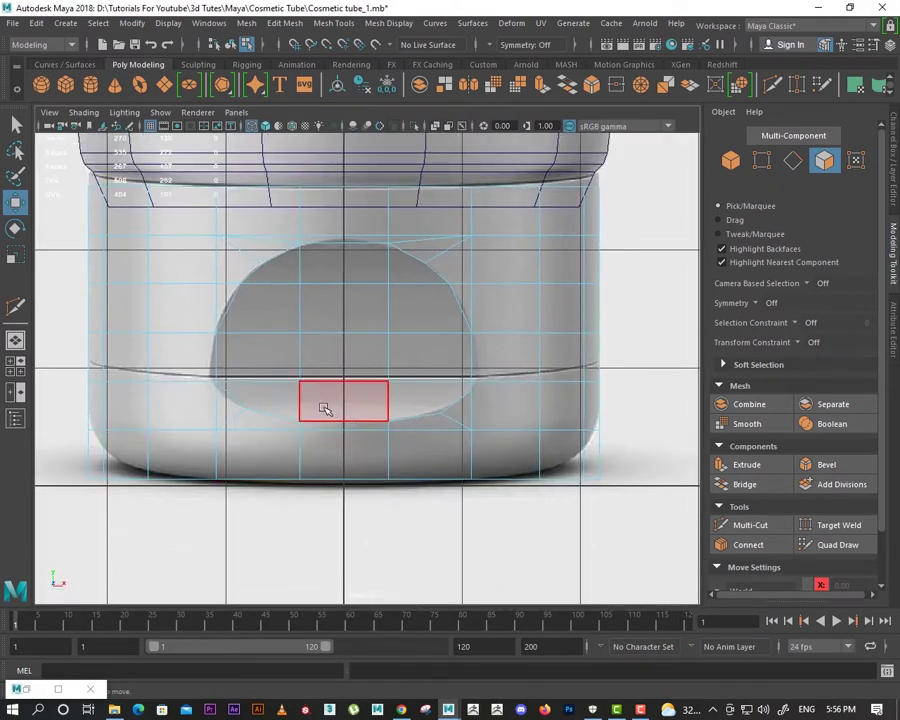
mouse_move(325, 408)
mouse_down()
mouse_move(252, 355)
mouse_move(245, 285)
mouse_up()
shift+drag(472, 382, 412, 416)
shift+drag(472, 332, 426, 358)
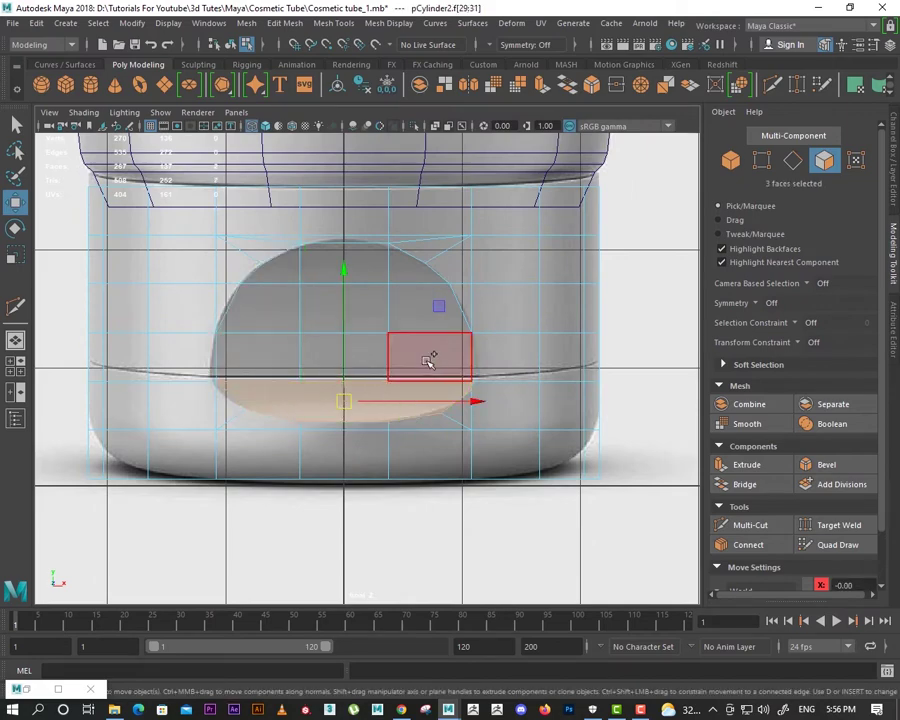
mouse_move(450, 285)
shift+mouse_down()
mouse_move(402, 266)
mouse_move(310, 262)
shift+mouse_up()
right_click(316, 266)
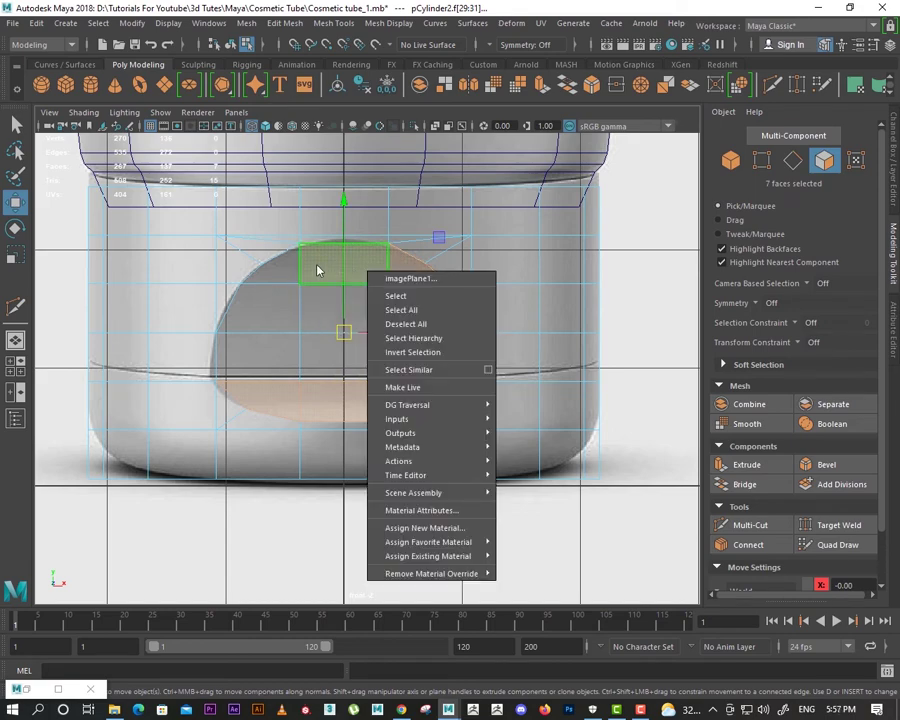
right_drag(340, 290, 345, 250)
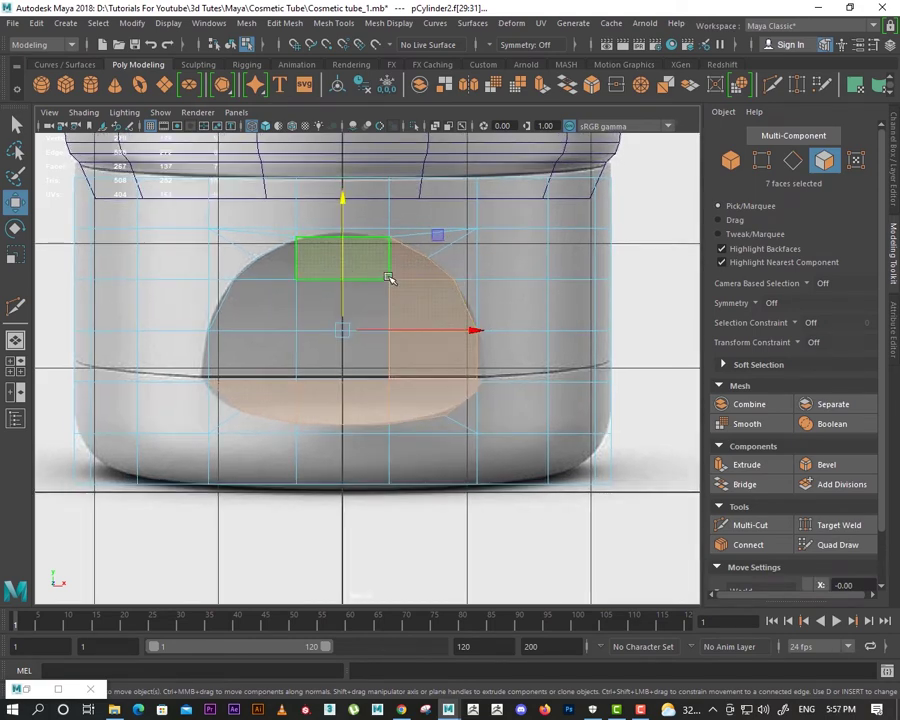
Step: Cut a vertical edge loop down the centre of the cap through the label area
right_click(448, 279)
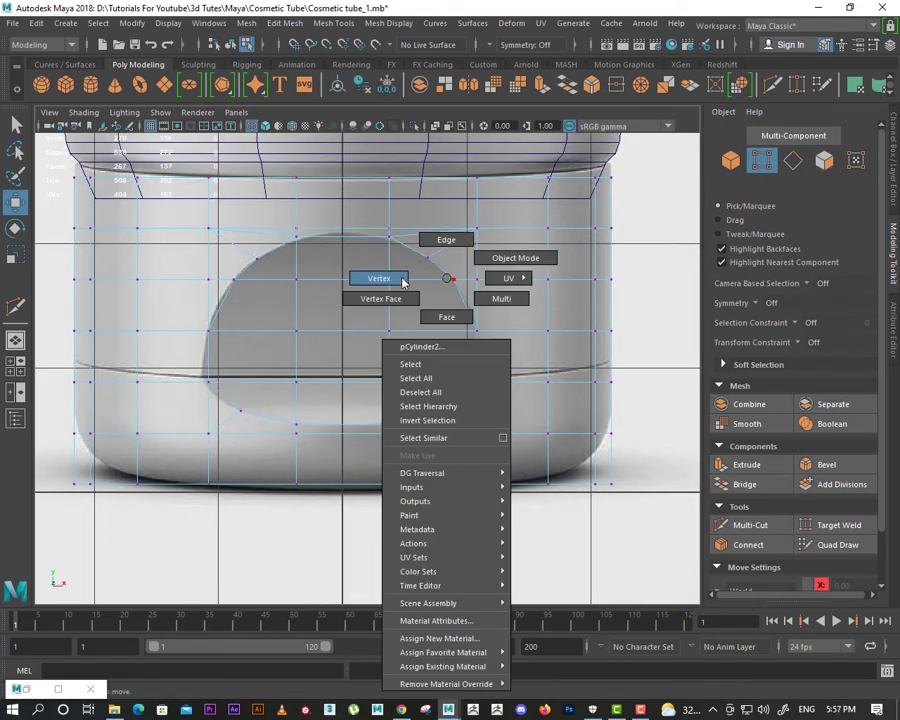
shift+right_drag(454, 272, 454, 320)
ctrl+click(341, 278)
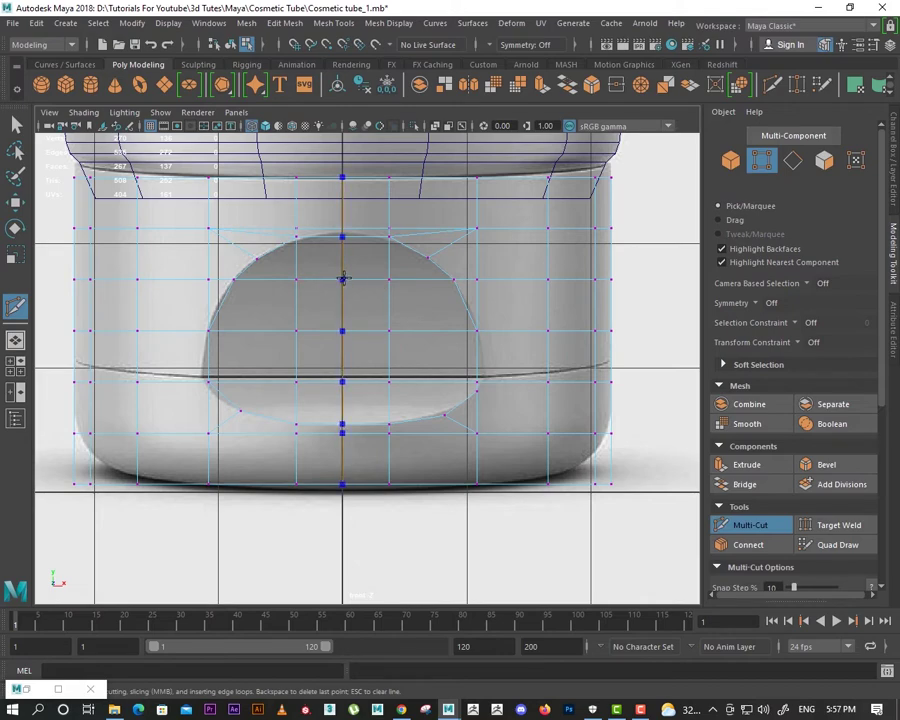
key(w)
Step: Select the top and lower vertices on the new centre cut
click(343, 236)
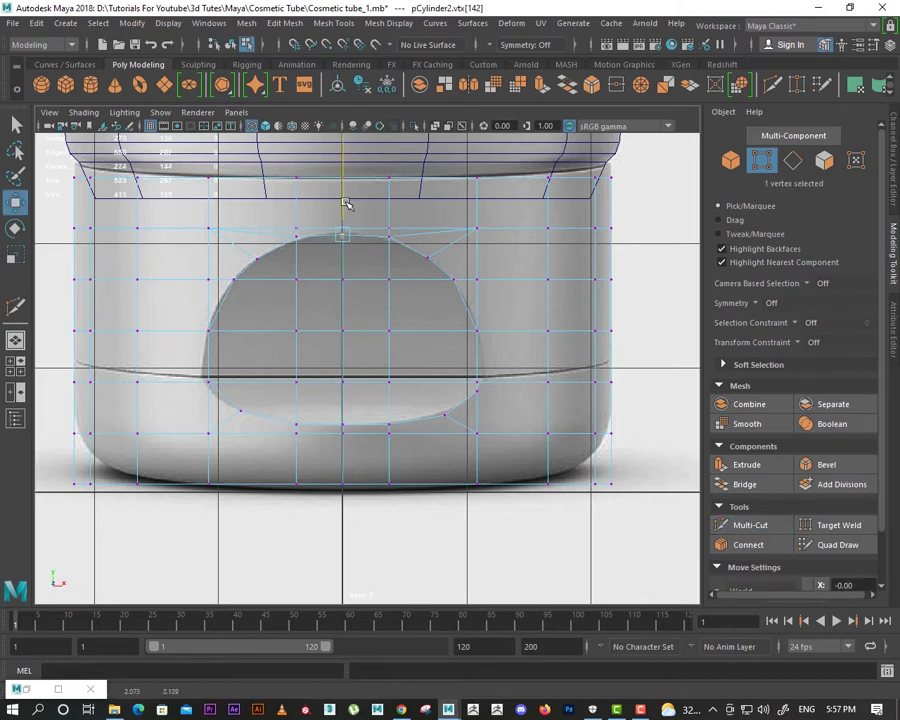
key(space)
key(ctrl+z)
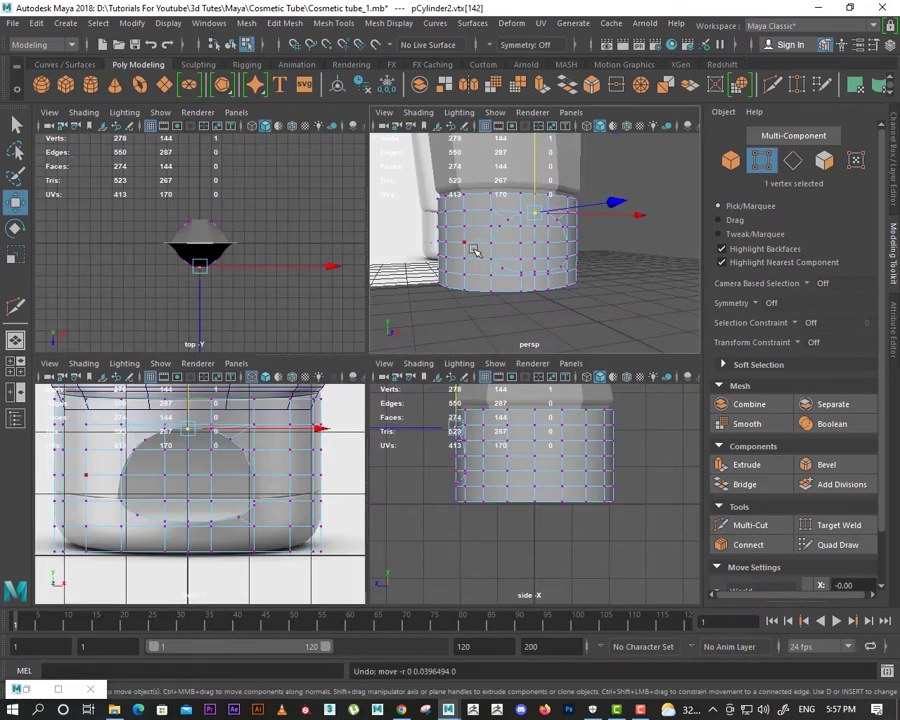
key(space)
click(355, 429)
key(space)
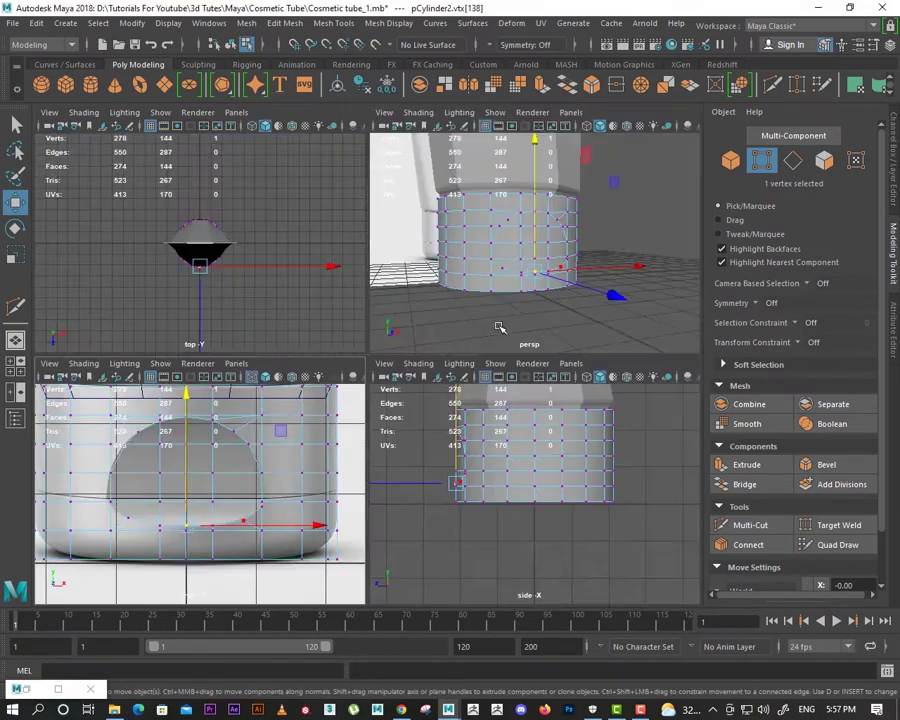
key(space)
key(space)
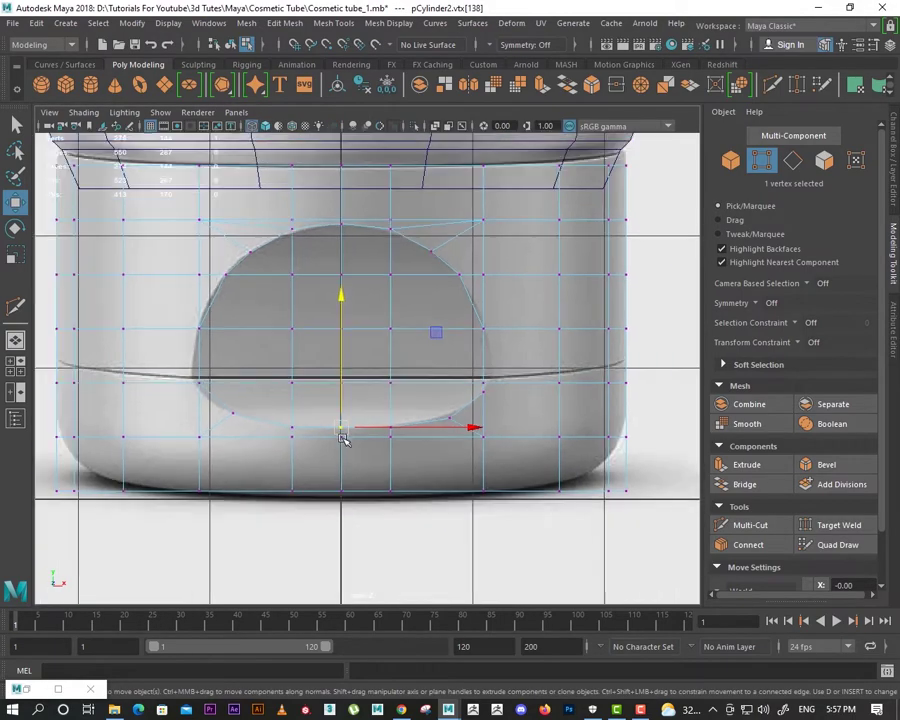
Step: Select the 16 dome label faces and extrude them with Ctrl+E (polyExtrudeFace1)
key(F11)
mouse_move(282, 280)
mouse_down()
mouse_move(372, 261)
mouse_move(428, 311)
mouse_move(261, 316)
mouse_move(418, 360)
mouse_move(377, 411)
mouse_move(285, 405)
mouse_up()
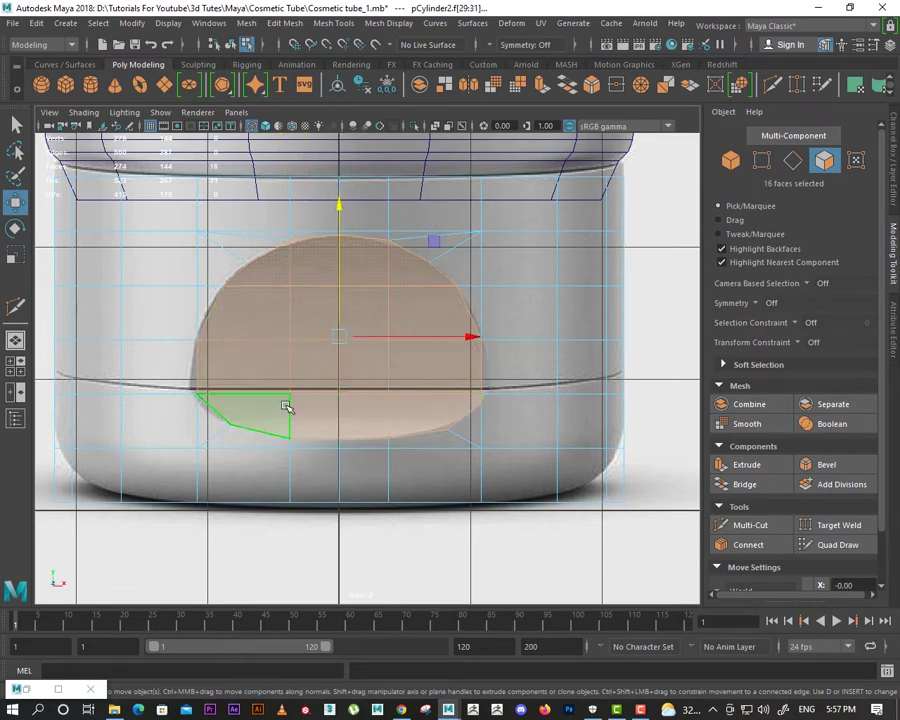
key(space)
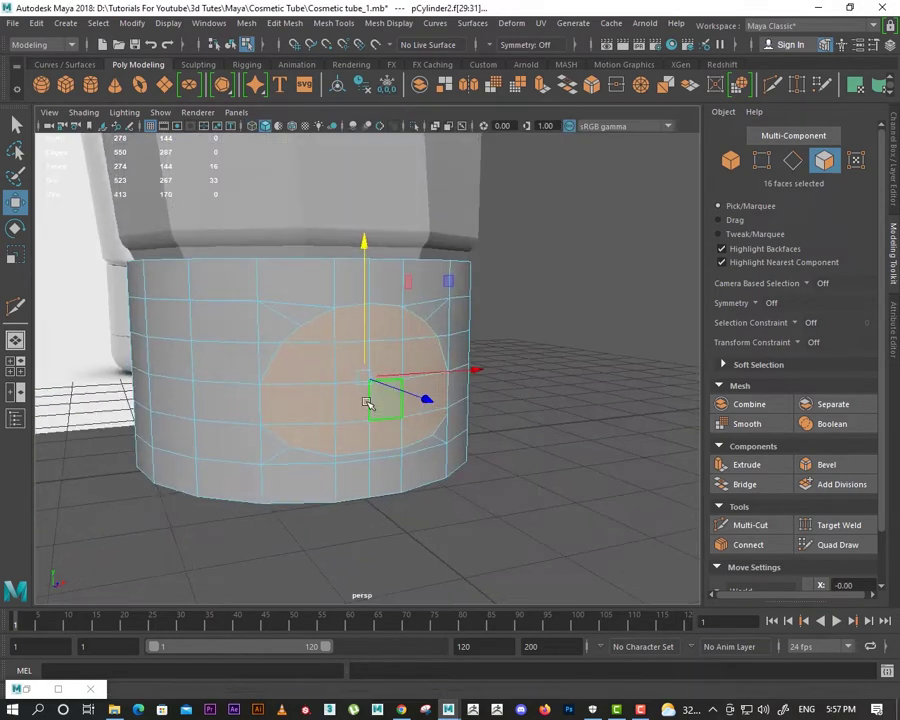
key(r)
mouse_move(356, 368)
alt+mouse_down()
mouse_move(352, 400)
mouse_move(397, 402)
mouse_move(409, 415)
alt+mouse_up()
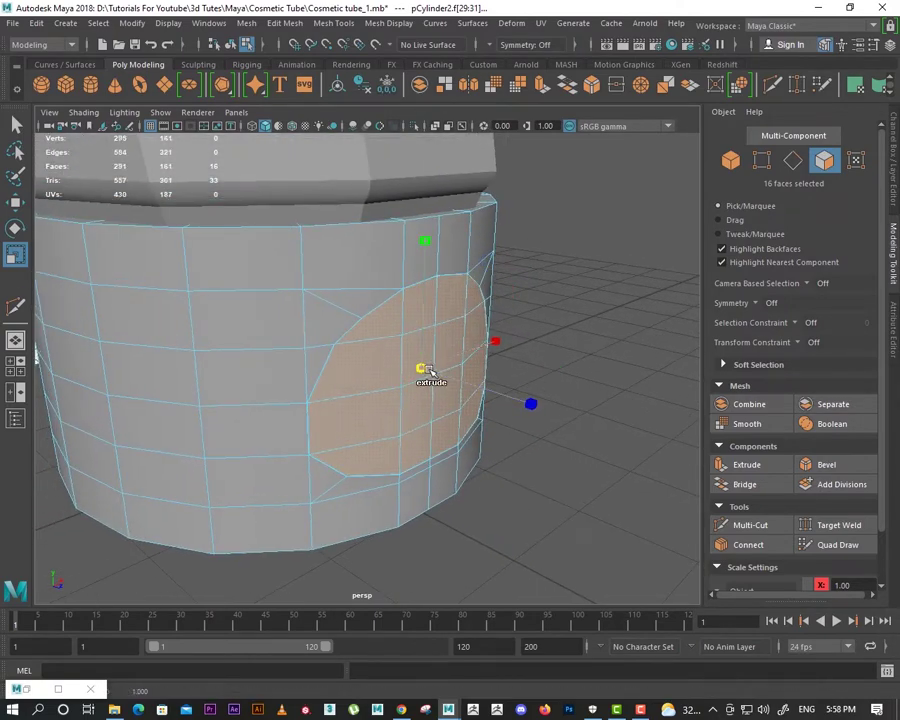
key(ctrl+e)
key(w)
mouse_move(422, 430)
alt+mouse_down()
mouse_move(426, 458)
mouse_move(470, 448)
mouse_move(426, 459)
alt+mouse_up()
Step: Return to face selection on the cap and frame it in the perspective view
key(F8)
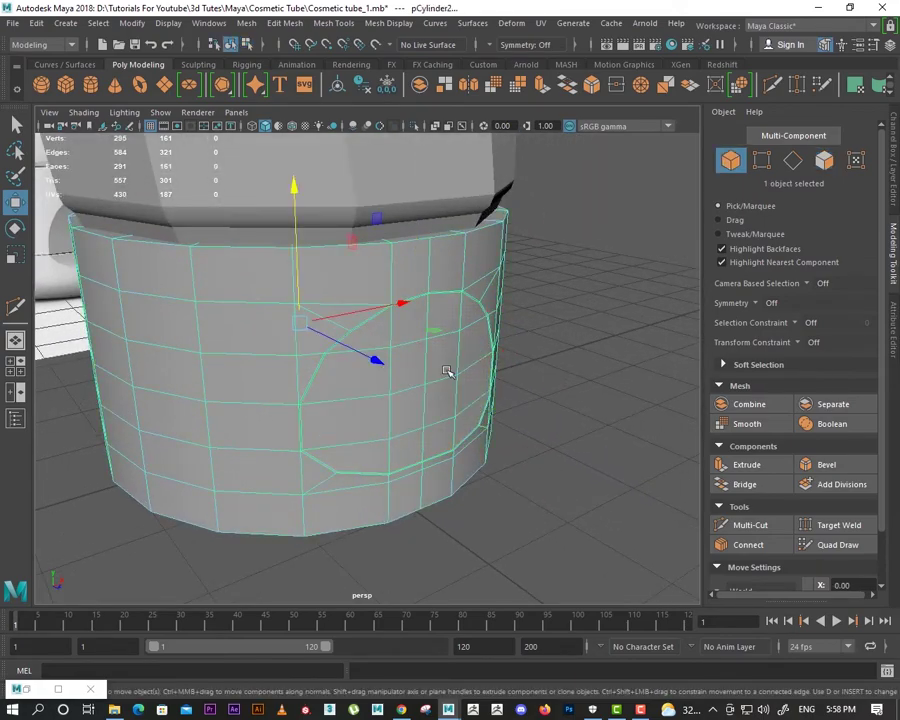
right_drag(432, 296, 432, 334)
key(f)
drag(397, 269, 342, 340)
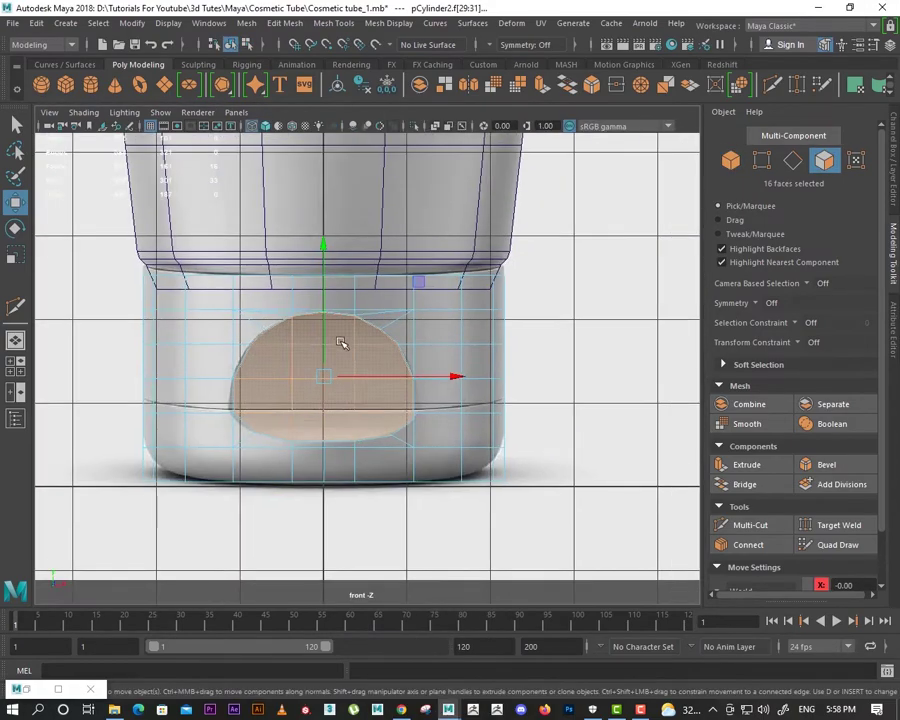
key(space)
key(space)
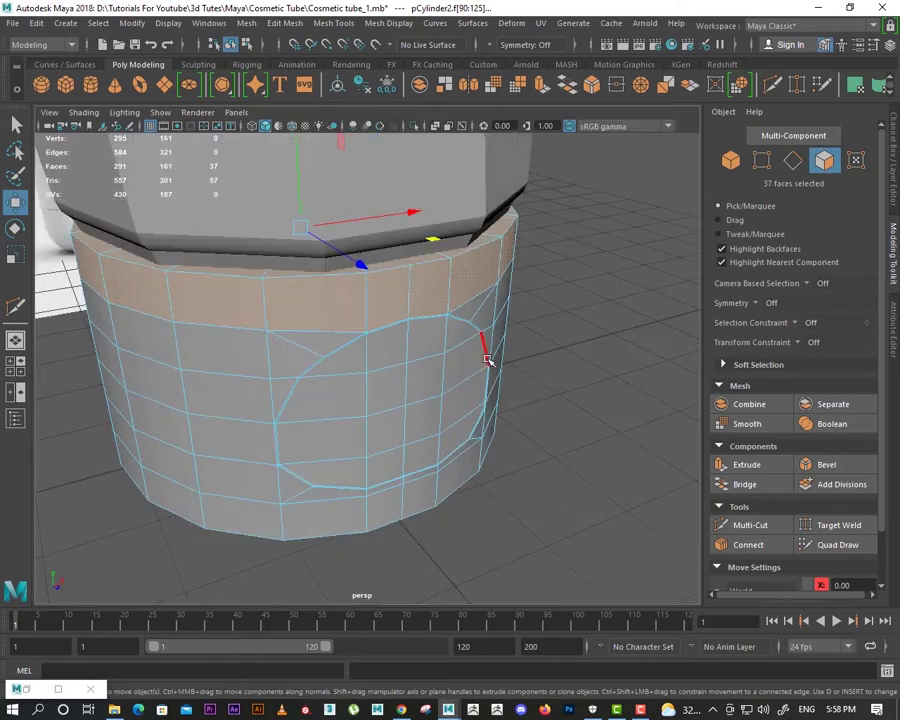
key(space)
key(space)
key(f)
click(516, 313)
key(space)
key(space)
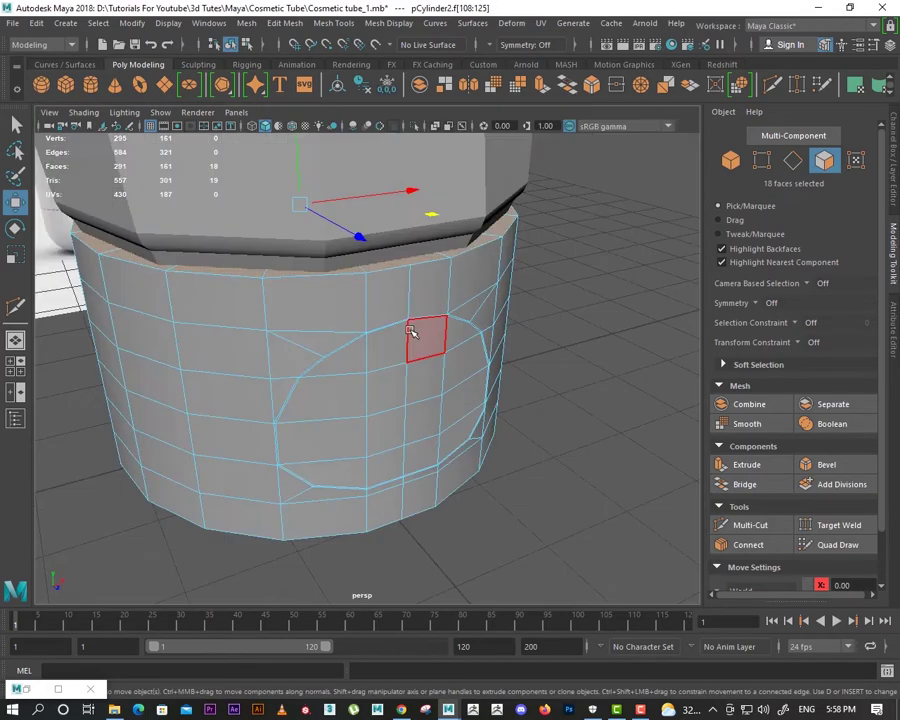
key(space)
key(space)
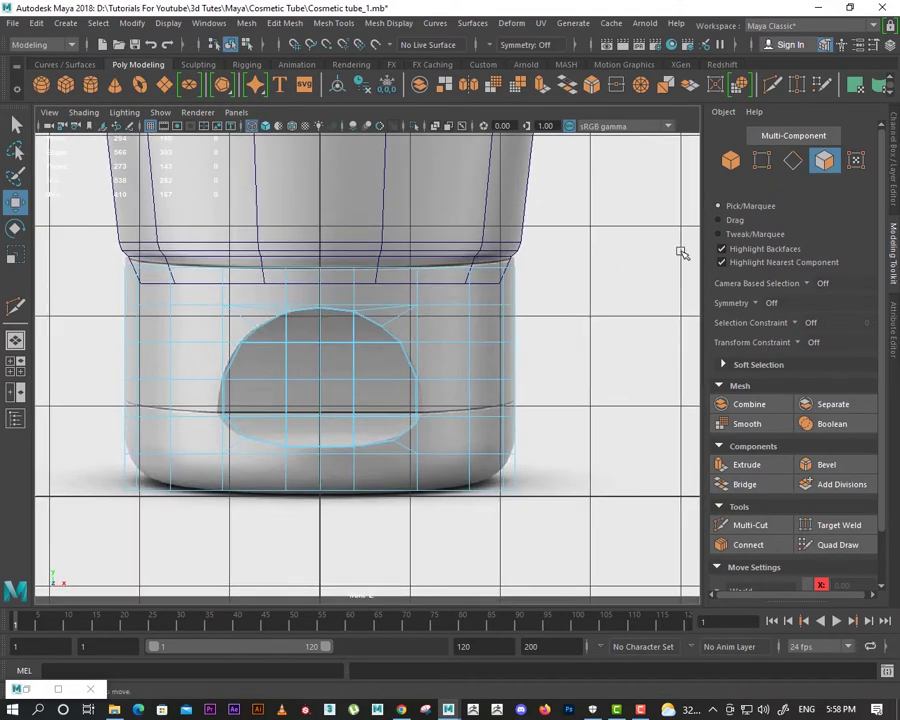
Step: Select the 16 dome-shaped label faces on the cap
click(276, 334)
shift+click(362, 328)
shift+click(271, 362)
shift+click(382, 368)
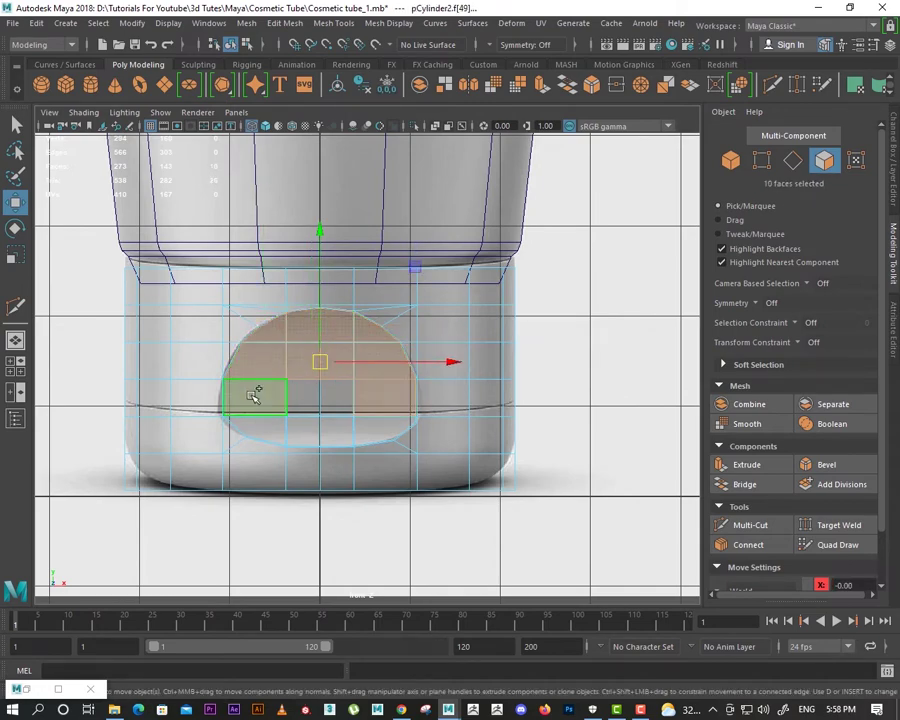
shift+click(394, 422)
shift+click(345, 424)
Step: Scale the label faces inward into the cap to form a recessed panel, then save
key(ctrl+s)
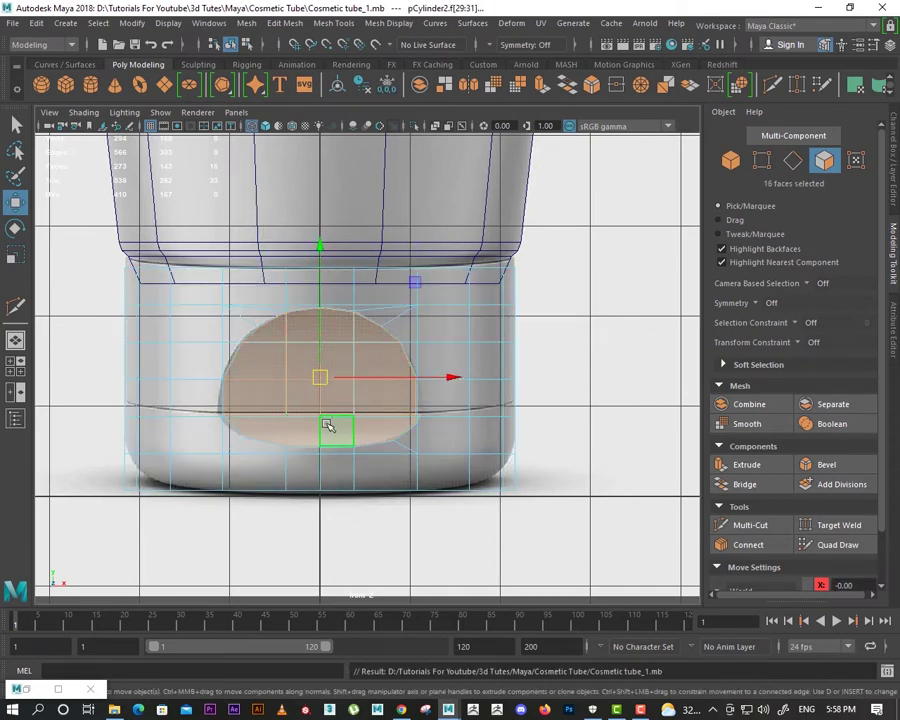
key(space)
key(space)
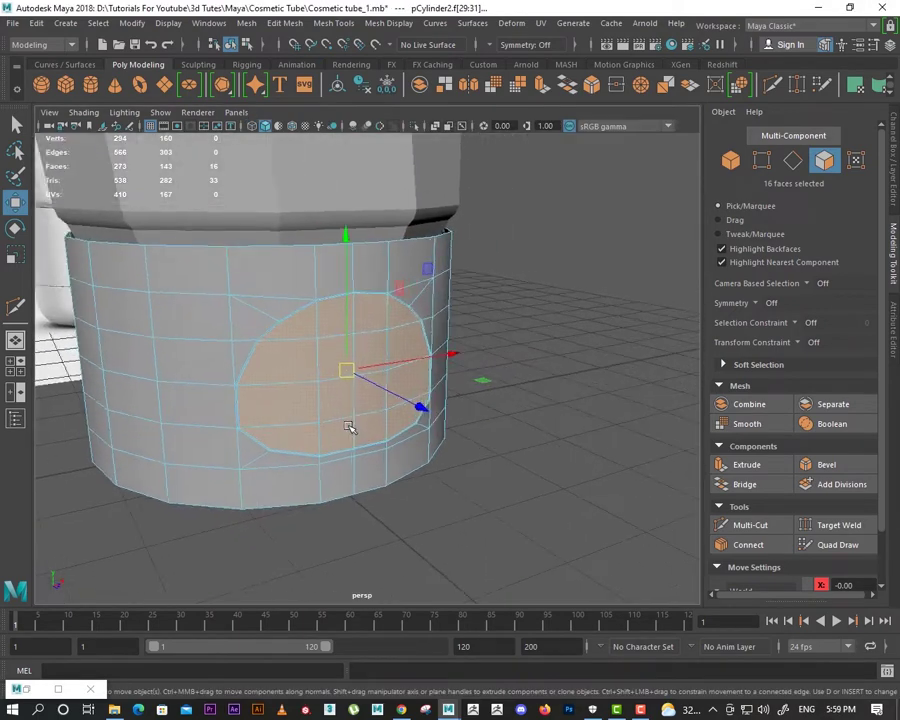
alt+drag(348, 424, 504, 392)
key(r)
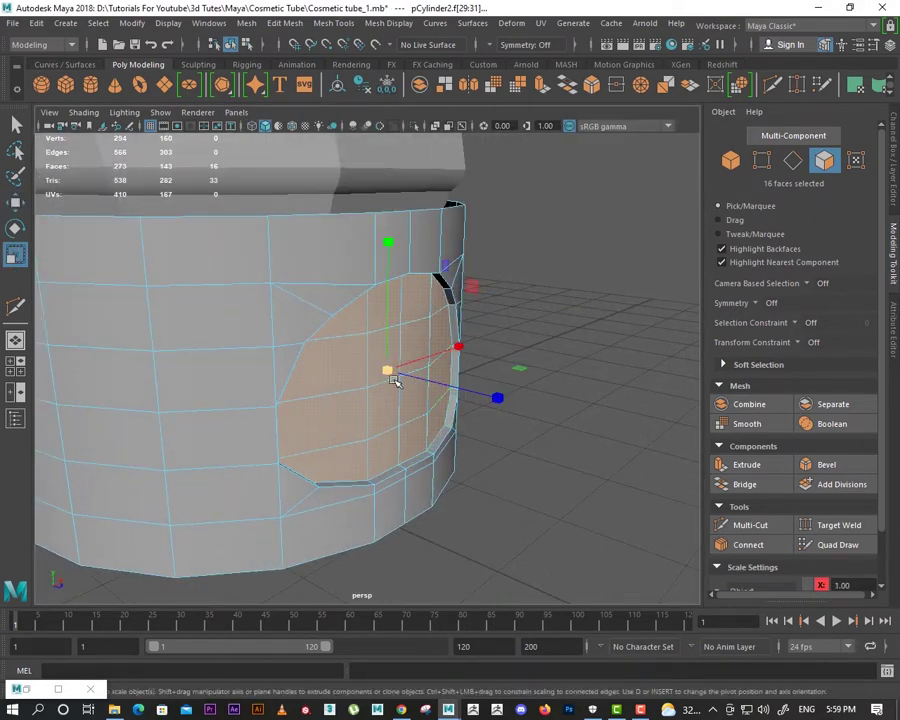
mouse_move(450, 418)
alt+mouse_down()
mouse_move(390, 418)
mouse_move(452, 425)
alt+mouse_up()
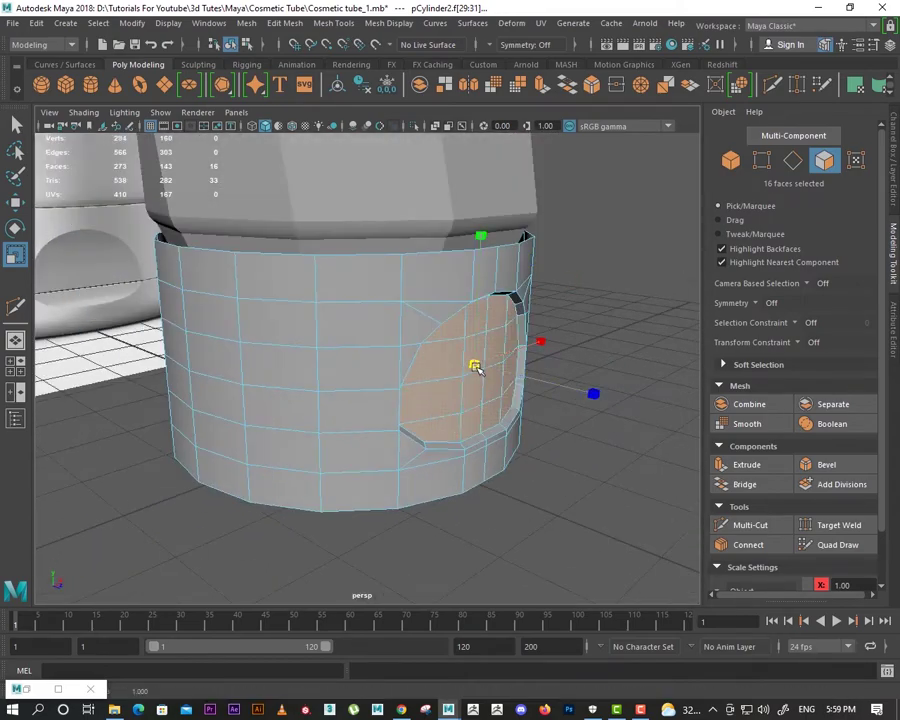
mouse_move(474, 364)
mouse_down()
mouse_move(508, 400)
mouse_move(496, 386)
mouse_move(482, 394)
mouse_move(504, 422)
mouse_up()
key(F8)
key(ctrl+s)
key(3)
alt+drag(537, 457, 455, 441)
Step: Insert an edge loop along the recess wall of pCylinder2
key(1)
shift+right_drag(455, 441, 392, 374)
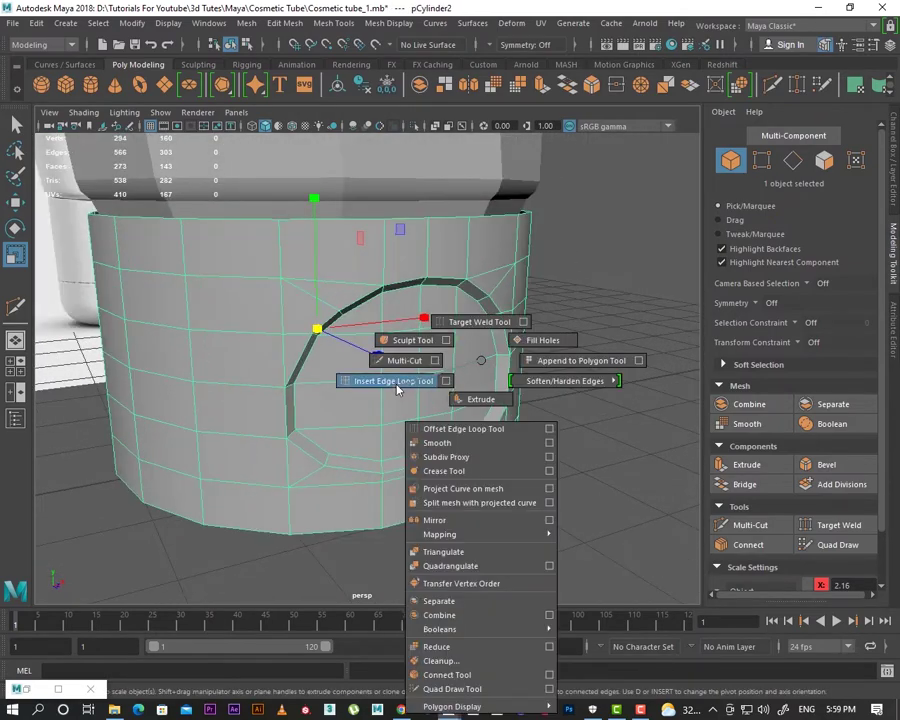
scroll(378, 406, up, 3)
scroll(458, 474, up, 2)
scroll(336, 404, down, 6)
scroll(500, 464, up, 4)
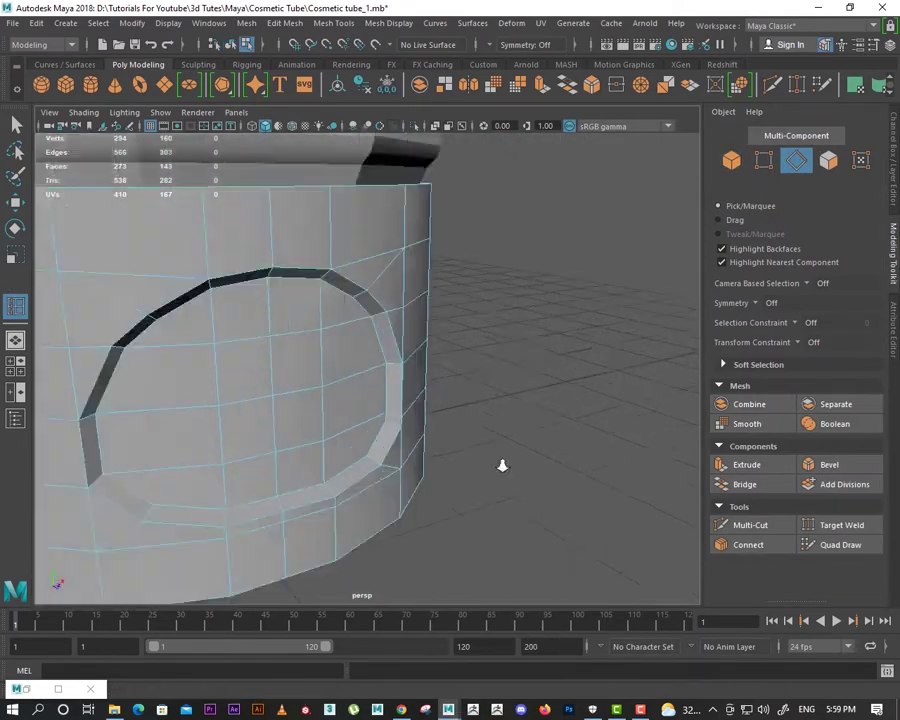
scroll(502, 472, up, 3)
scroll(515, 470, up, 2)
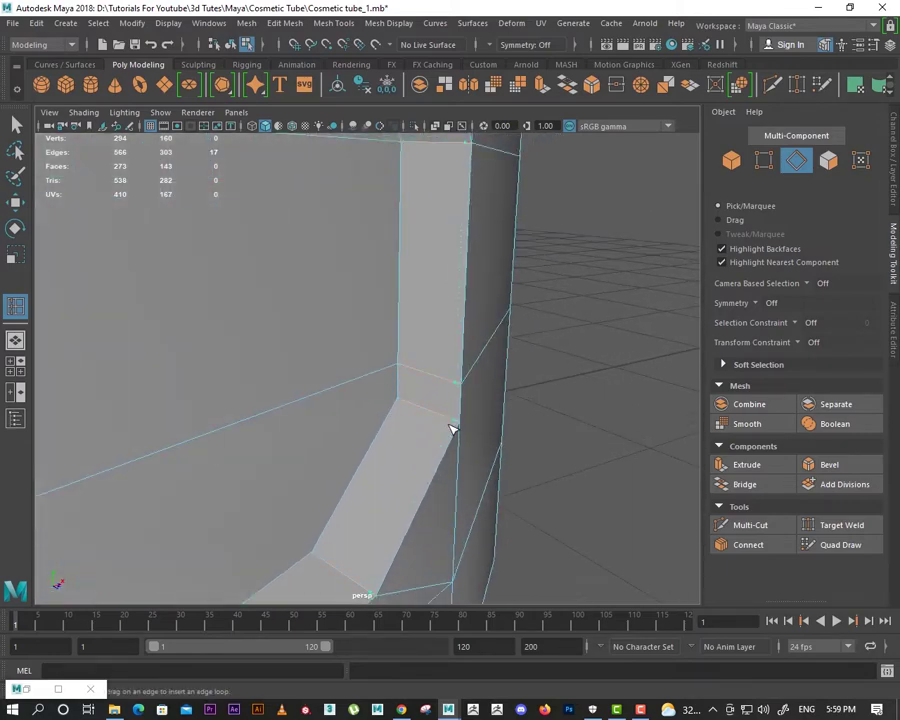
click(452, 432)
key(w)
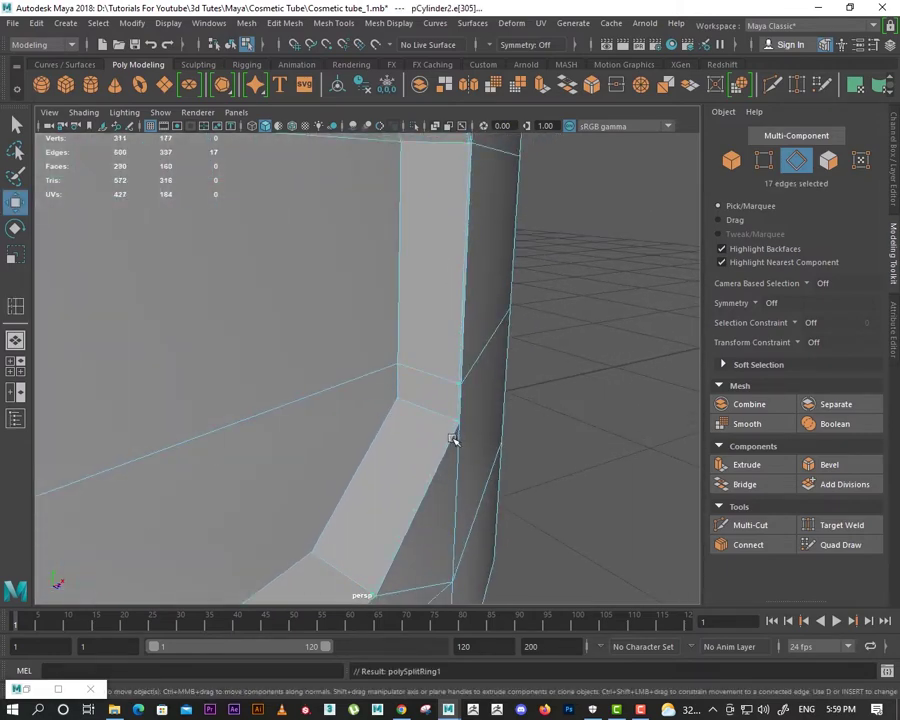
key(F8)
key(f)
Step: Deselect the tube and inspect the recess in smooth mesh preview
alt+drag(437, 444, 540, 498)
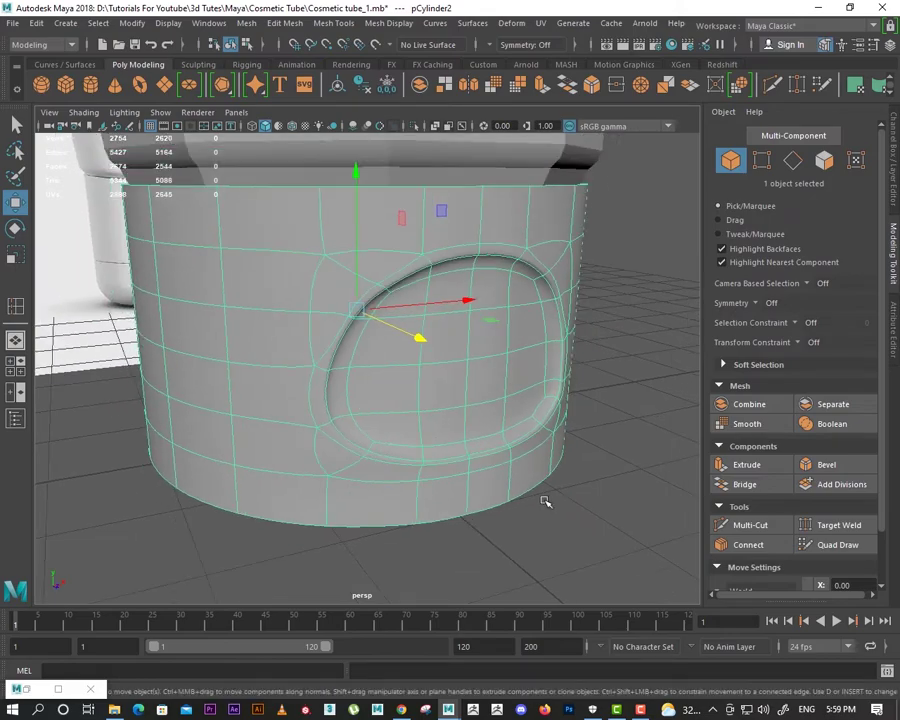
click(426, 480)
key(3)
mouse_move(426, 480)
alt+mouse_down()
mouse_move(457, 492)
mouse_move(458, 464)
alt+mouse_up()
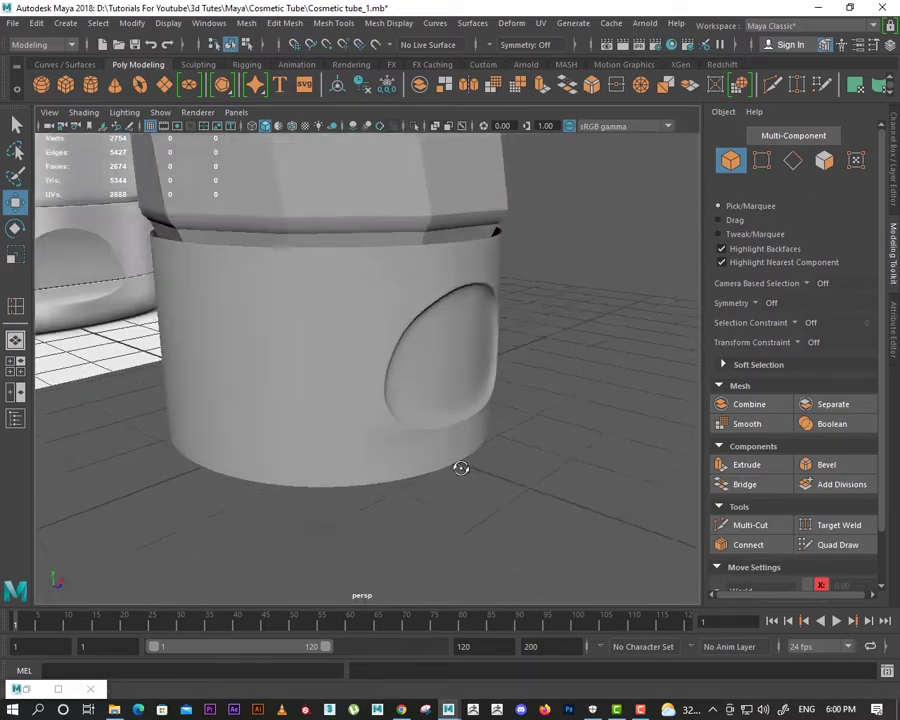
Step: Zoom onto the recess corner and Multi-Cut a new edge across the corner face
key(space)
key(space)
click(408, 450)
key(1)
key(space)
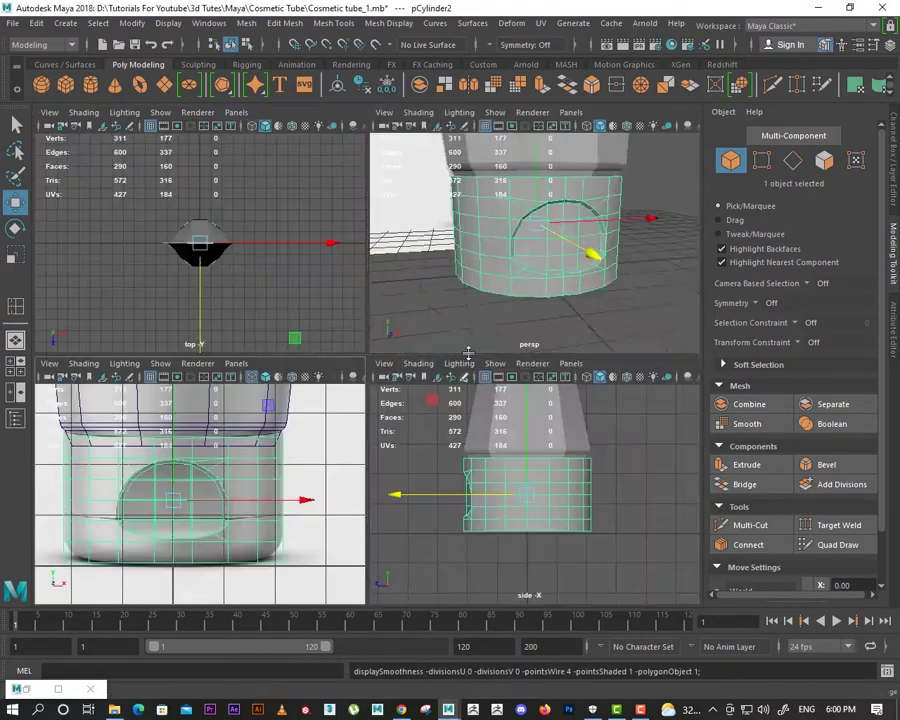
key(space)
key(1)
mouse_move(494, 486)
alt+mouse_down()
mouse_move(450, 436)
mouse_move(483, 441)
mouse_move(518, 468)
mouse_move(508, 454)
mouse_move(532, 456)
alt+mouse_up()
alt+right_drag(532, 456, 558, 522)
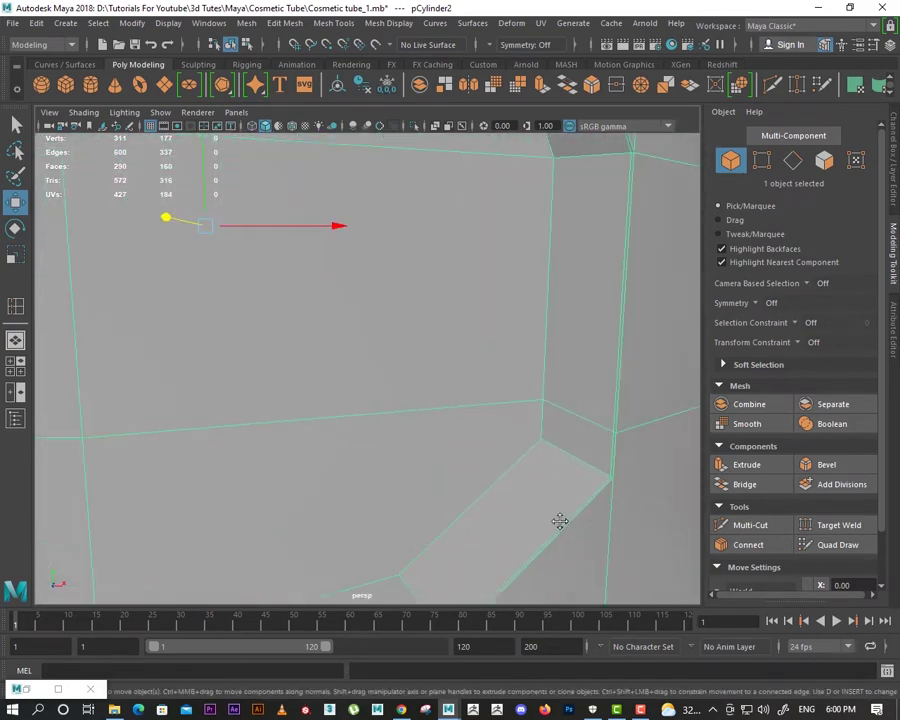
alt+middle_drag(558, 522, 450, 457)
shift+right_drag(450, 360, 360, 372)
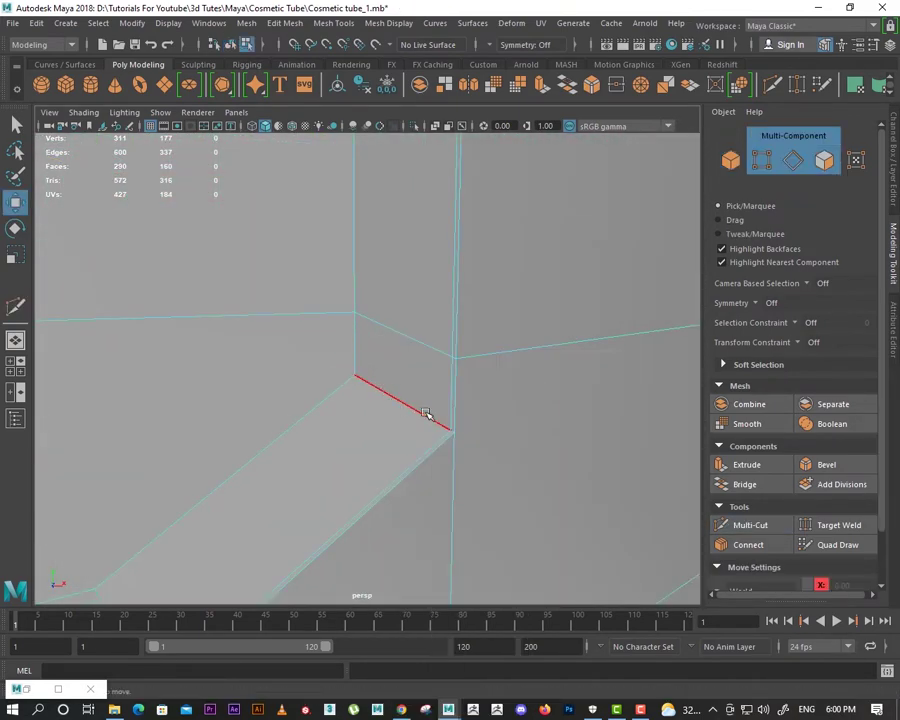
key(w)
click(426, 416)
Step: Delete the two selected edges at the recess corner
scroll(320, 476, down, 5)
alt+middle_drag(320, 476, 426, 479)
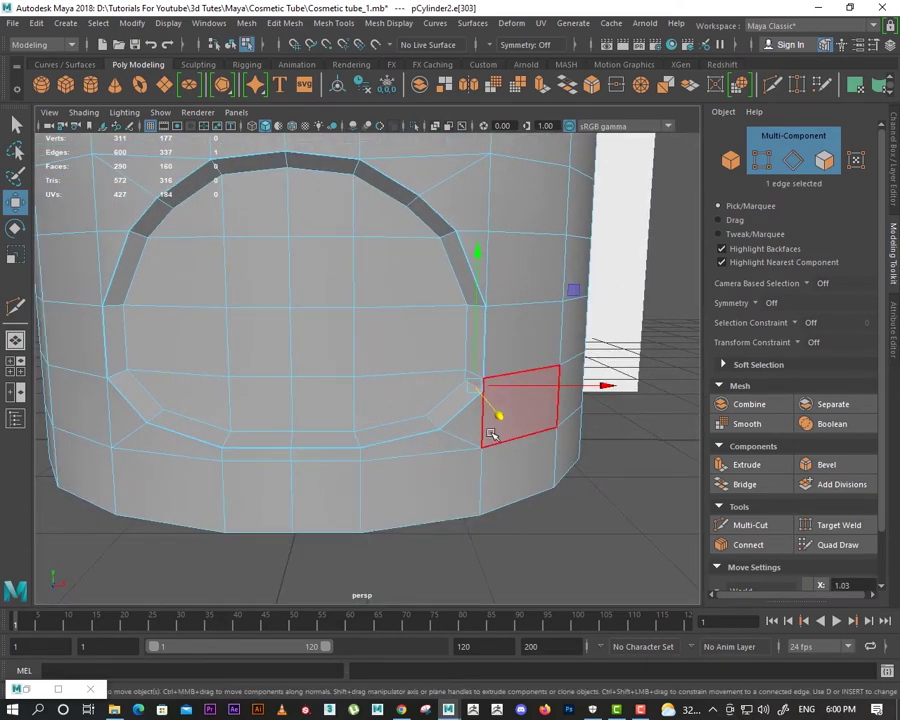
alt+right_drag(491, 434, 568, 490)
alt+middle_drag(568, 490, 408, 417)
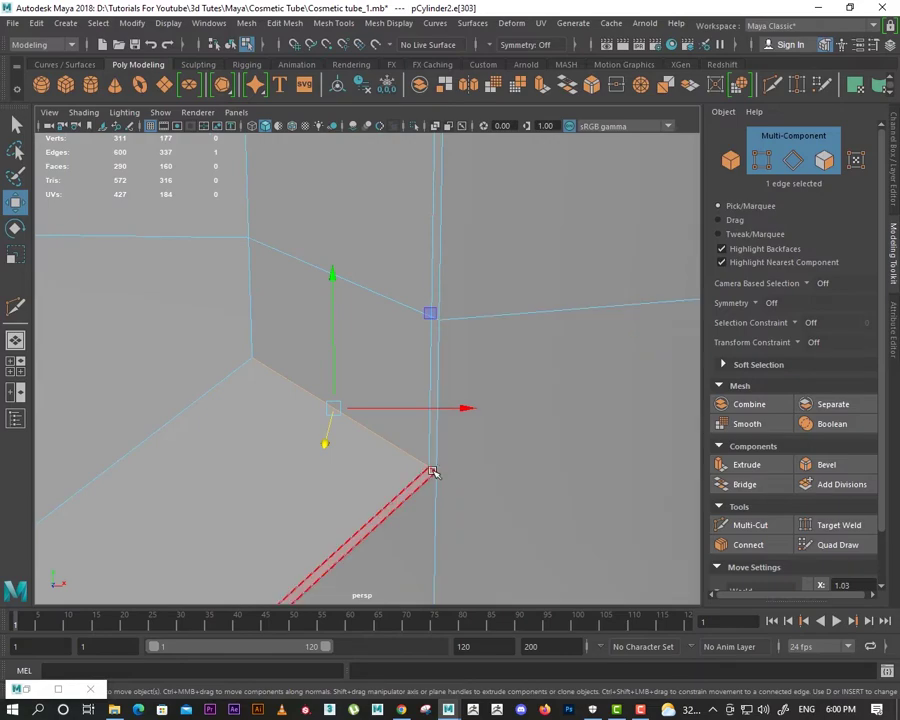
alt+drag(437, 476, 443, 485)
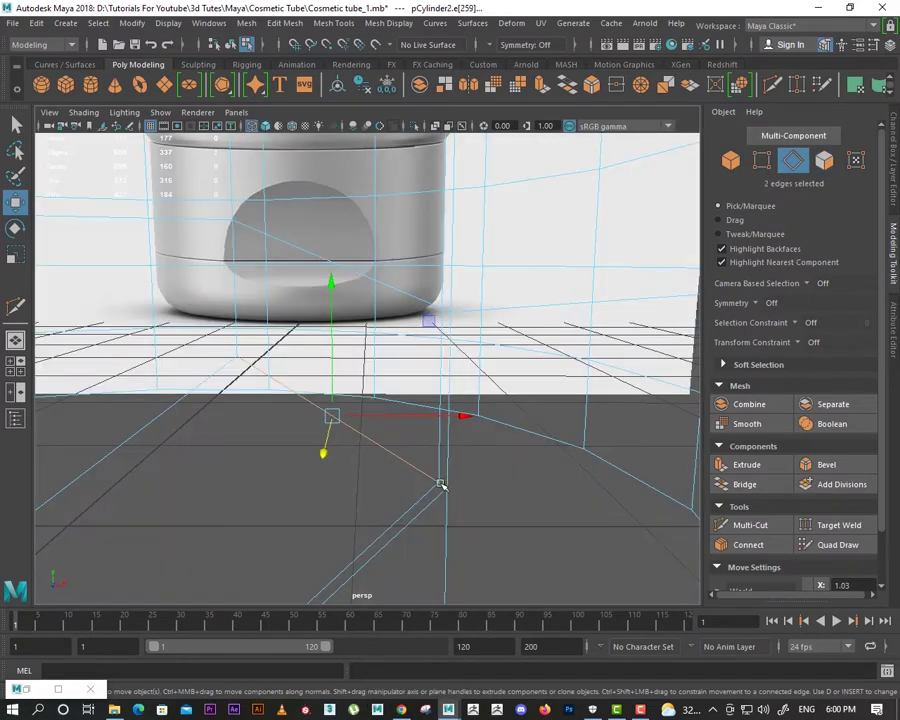
shift+right_drag(424, 445, 426, 469)
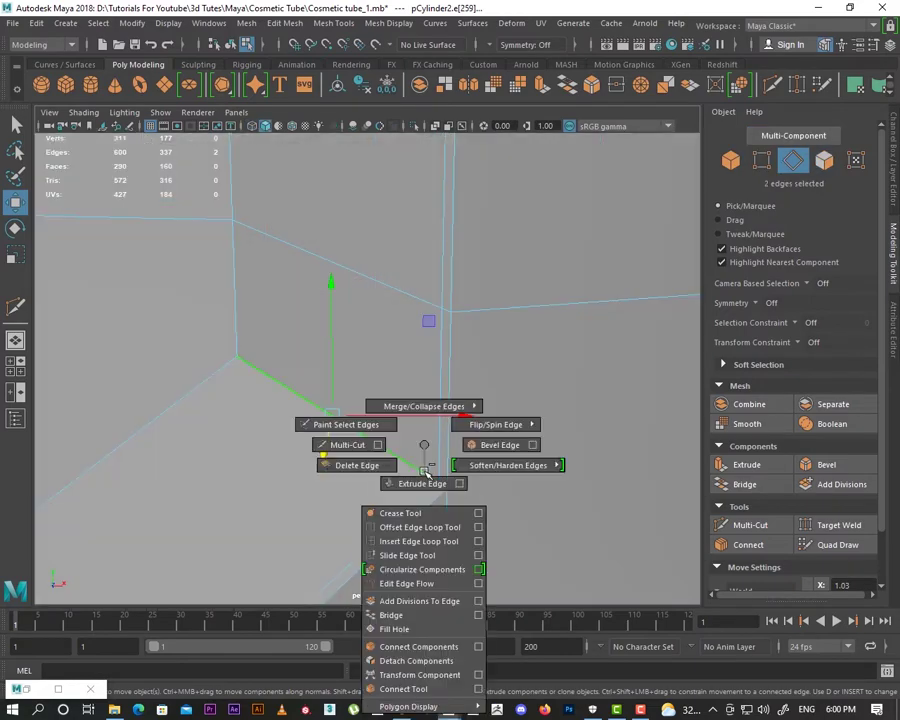
shift+right_drag(356, 471, 356, 471)
Step: Select the corner vertex and move it up in Y
mouse_move(408, 482)
alt+mouse_down()
mouse_move(316, 440)
mouse_move(416, 436)
mouse_move(127, 422)
mouse_move(185, 396)
alt+mouse_up()
scroll(423, 450, up, 3)
scroll(423, 450, down, 3)
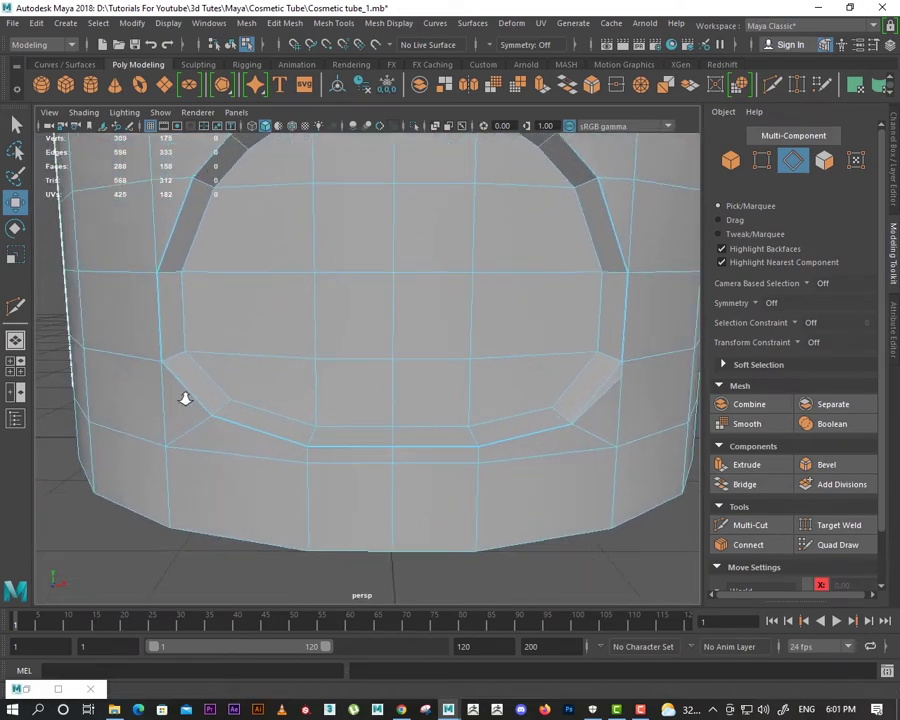
scroll(255, 397, up, 4)
mouse_move(255, 397)
alt+mouse_down()
mouse_move(283, 424)
mouse_move(401, 477)
alt+mouse_up()
scroll(289, 426, down, 2)
scroll(401, 477, up, 3)
scroll(397, 428, up, 2)
right_drag(394, 301, 324, 322)
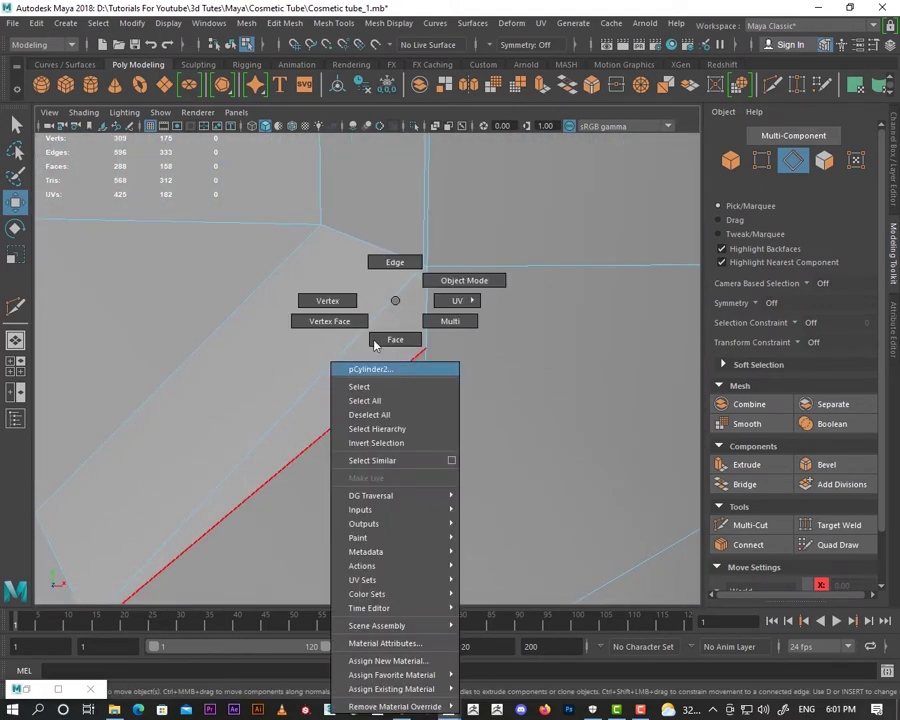
click(425, 349)
mouse_move(427, 345)
mouse_down()
mouse_move(427, 236)
mouse_move(394, 372)
mouse_move(444, 418)
mouse_move(386, 296)
mouse_move(441, 451)
mouse_move(340, 446)
mouse_move(324, 459)
mouse_move(397, 474)
mouse_move(451, 462)
mouse_move(435, 415)
mouse_move(401, 445)
mouse_move(318, 429)
mouse_move(281, 385)
mouse_up()
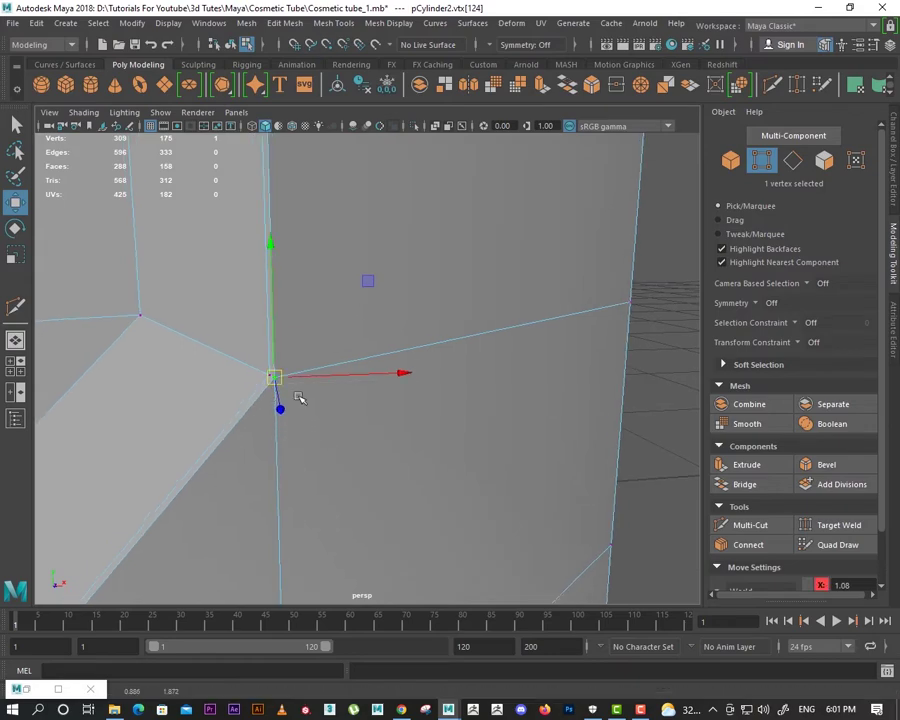
Step: Merge the two corner vertices into one and return to object mode
scroll(281, 389, down, 5)
scroll(314, 420, down, 1)
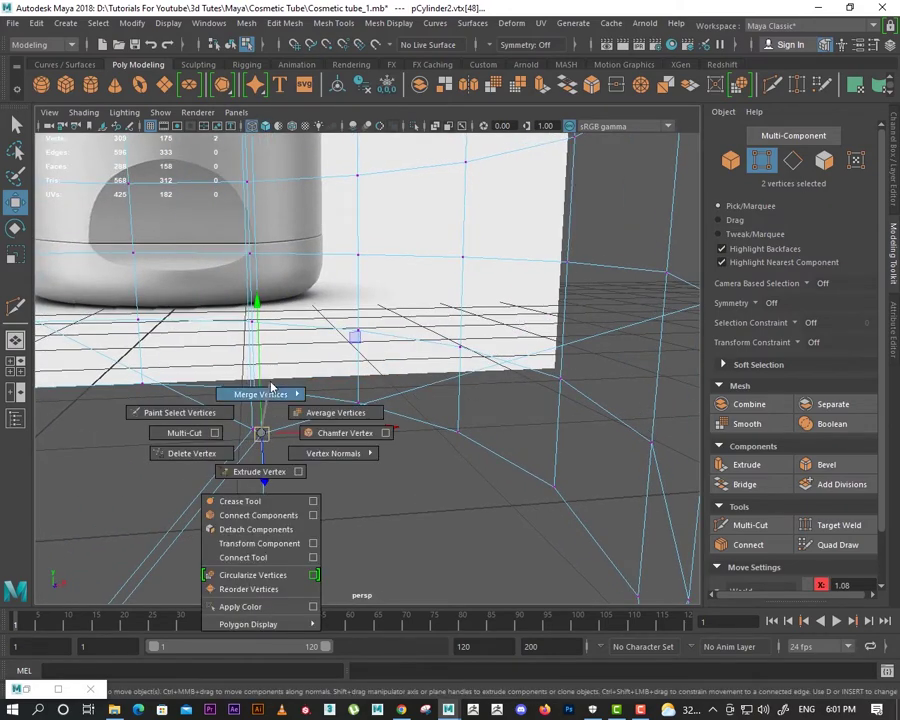
shift+right_drag(258, 415, 256, 392)
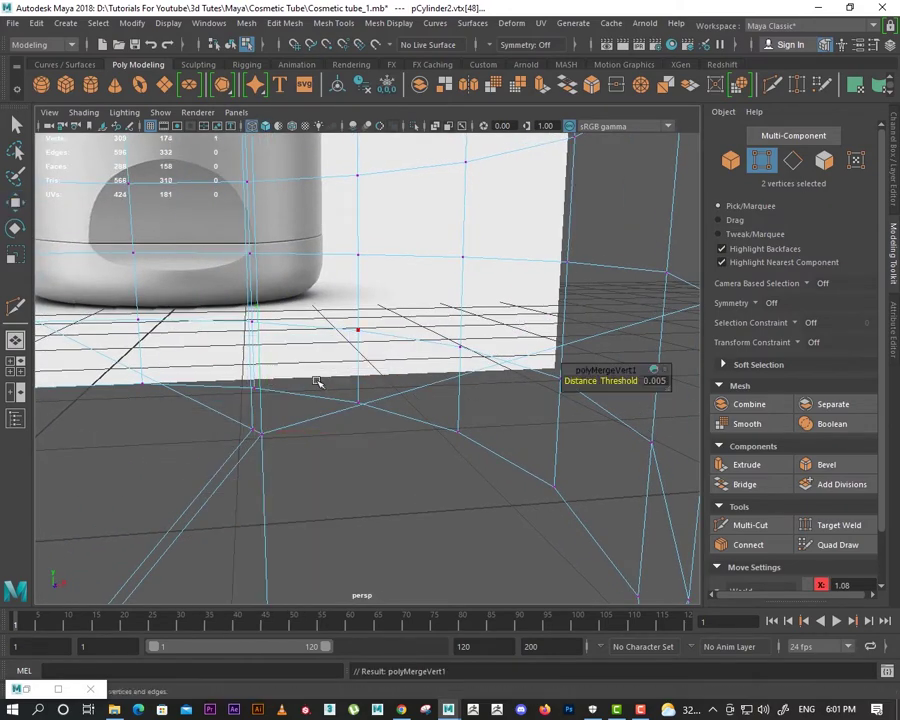
mouse_move(270, 300)
right_down()
mouse_move(325, 300)
mouse_move(339, 280)
right_up()
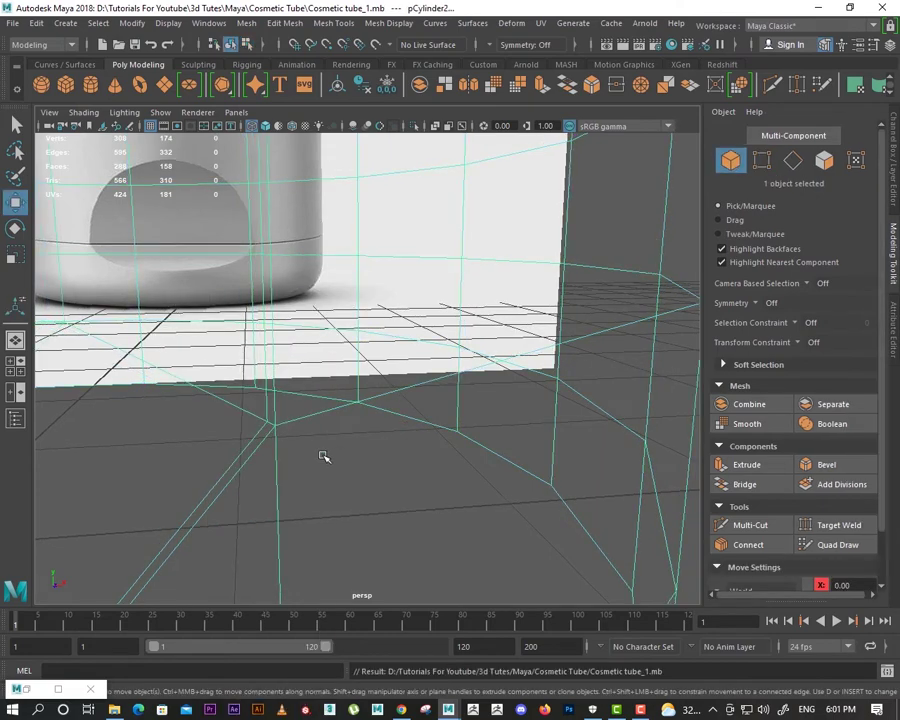
Step: Frame the recess and inspect the tube in smooth preview
key(f)
key(3)
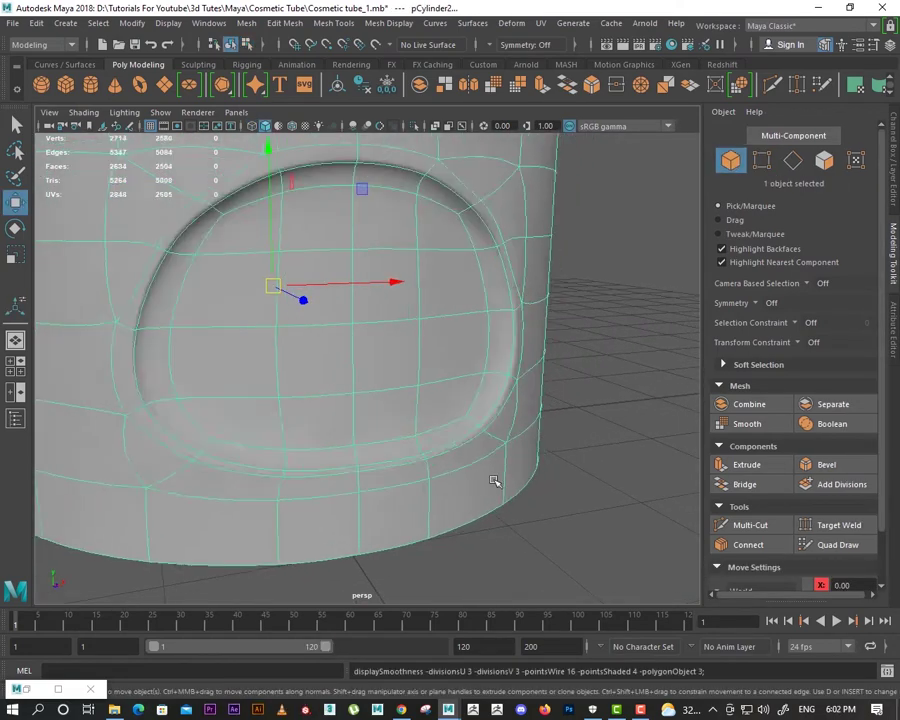
alt+right_drag(494, 481, 366, 458)
click(484, 500)
mouse_move(484, 500)
alt+mouse_down()
mouse_move(460, 484)
mouse_move(413, 477)
alt+mouse_up()
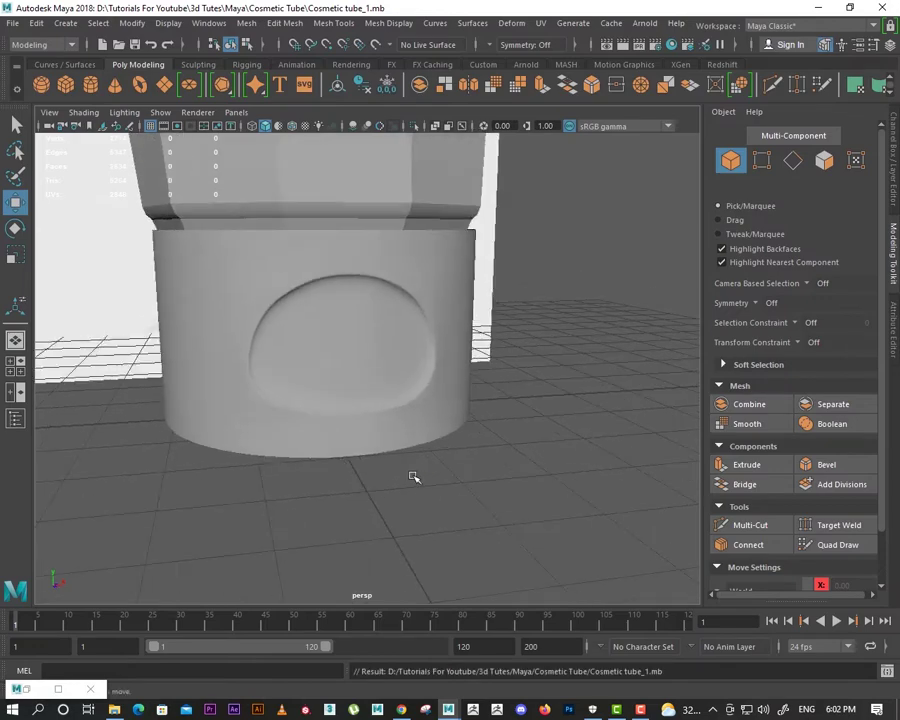
click(375, 440)
Step: Apply Edit Edge Flow to the horizontal edge loop through the recess in front view
key(space)
key(space)
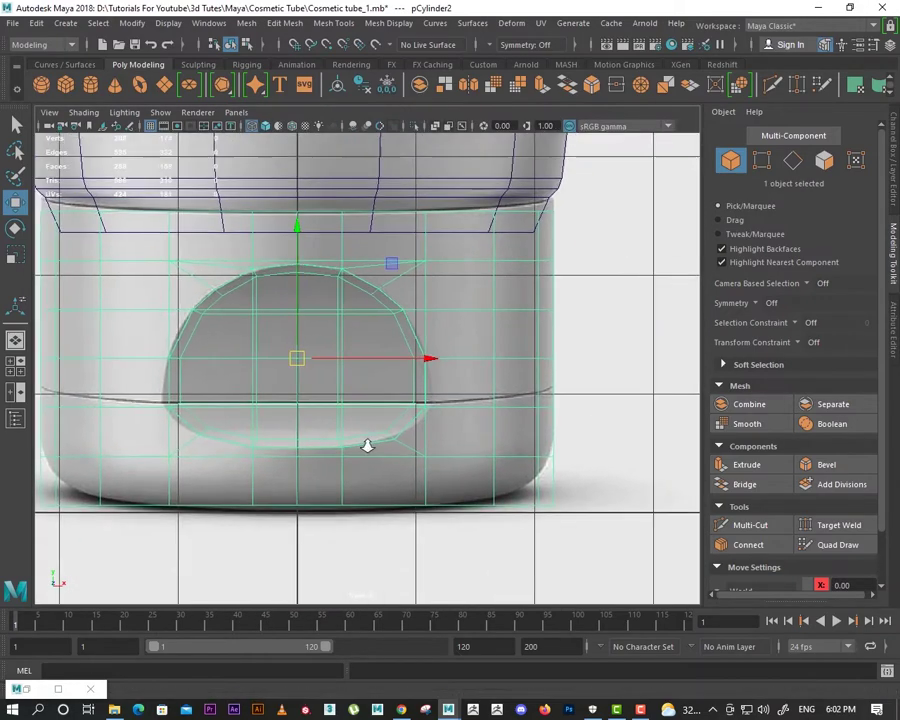
right_drag(236, 296, 236, 258)
double_click(176, 404)
shift+right_click(255, 408)
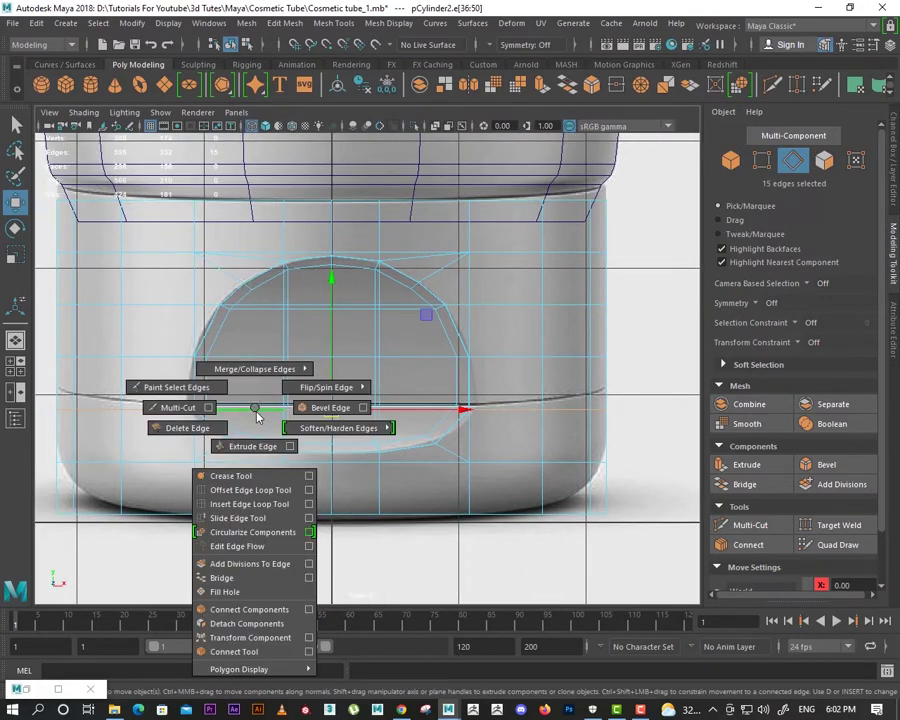
click(237, 546)
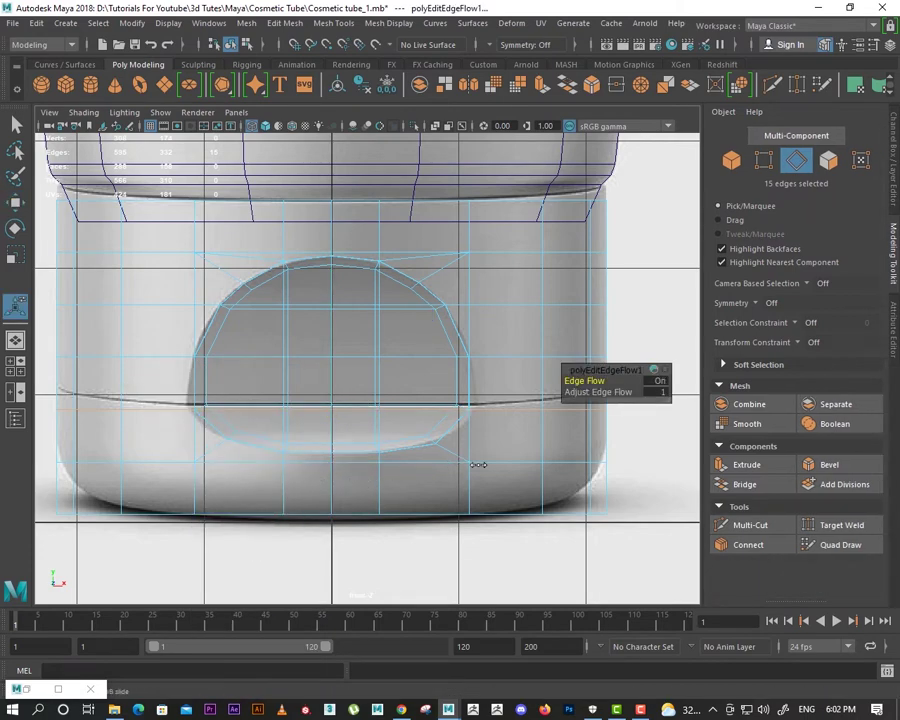
key(space)
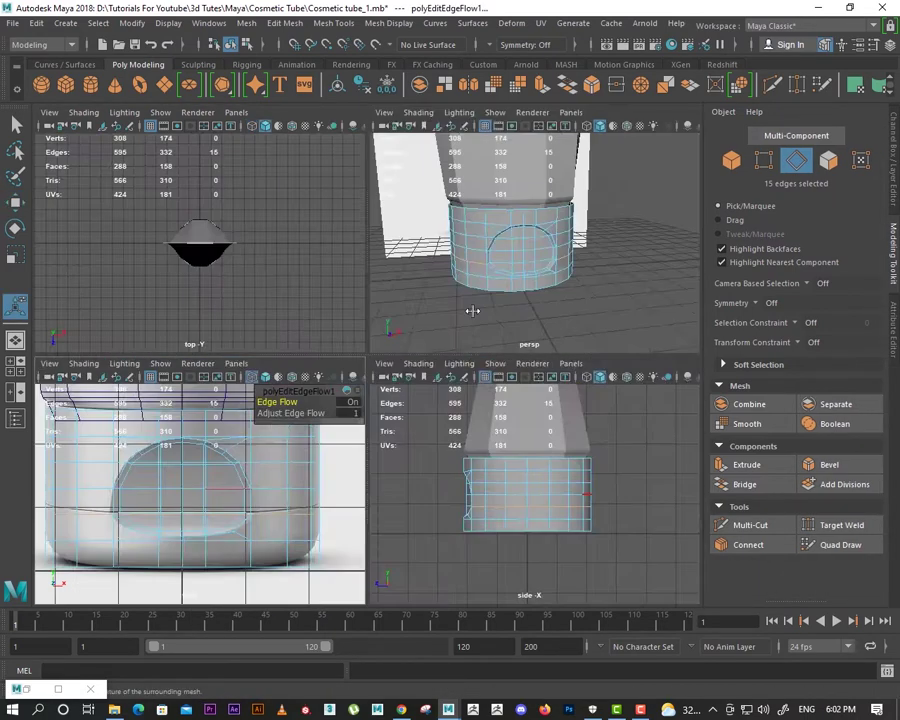
key(space)
key(w)
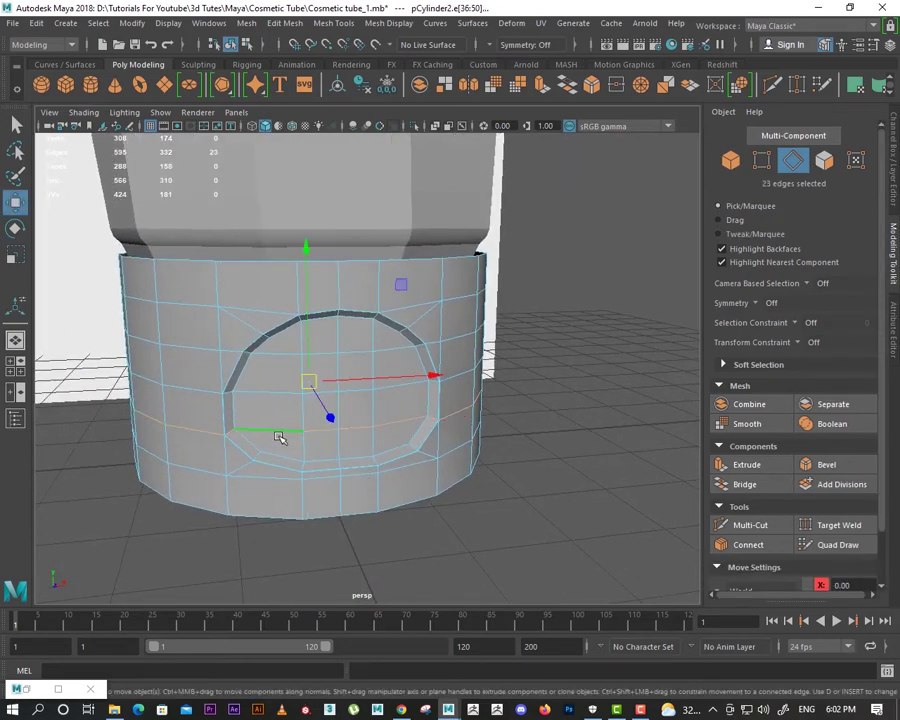
Step: Inspect the recessed label hole from the front and perspective views
alt+drag(280, 437, 336, 482)
scroll(435, 477, up, 3)
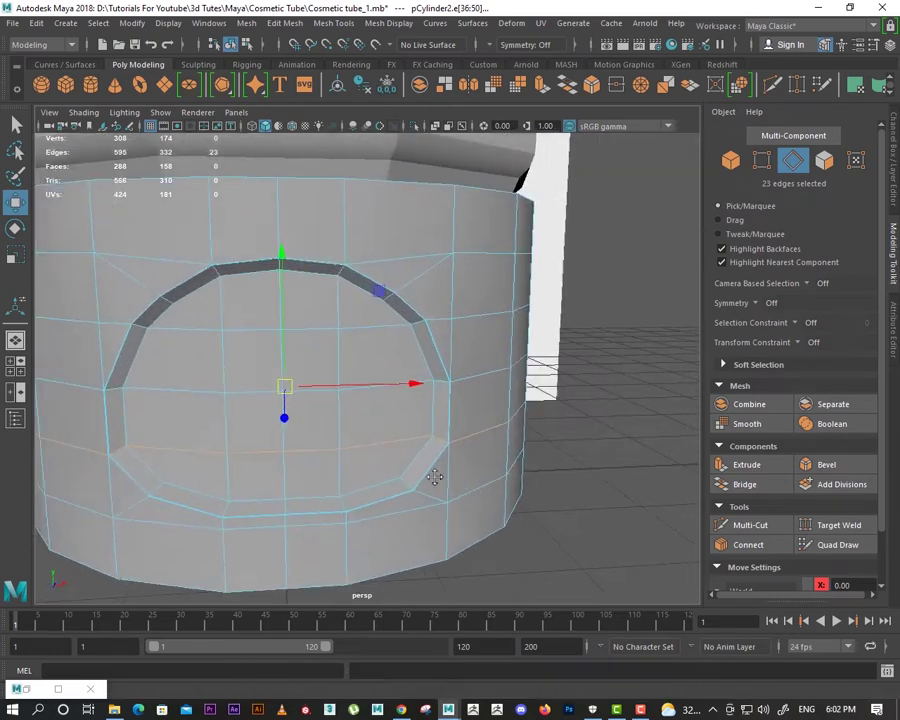
scroll(490, 492, up, 3)
scroll(222, 419, down, 6)
mouse_move(254, 405)
shift+right_down()
mouse_move(250, 516)
mouse_move(260, 519)
shift+right_up()
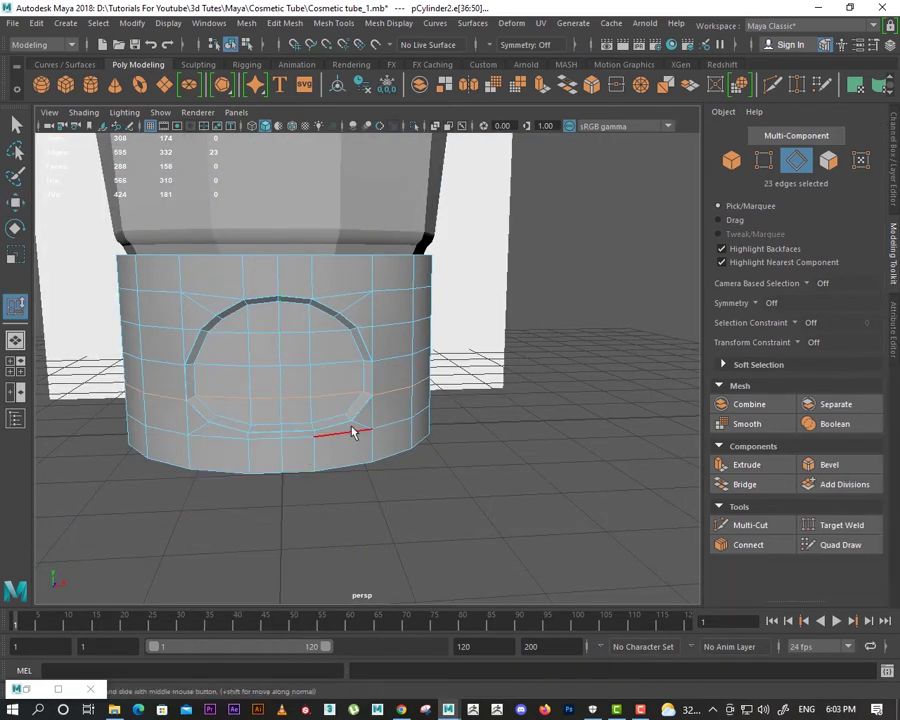
scroll(426, 498, up, 3)
scroll(363, 438, up, 2)
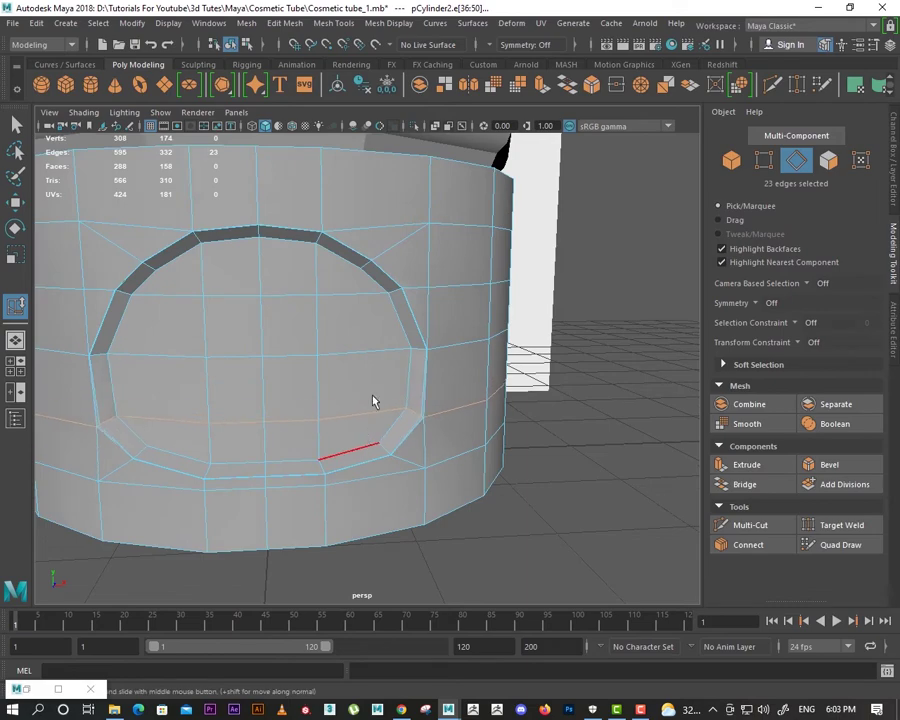
key(space)
drag(358, 426, 338, 462)
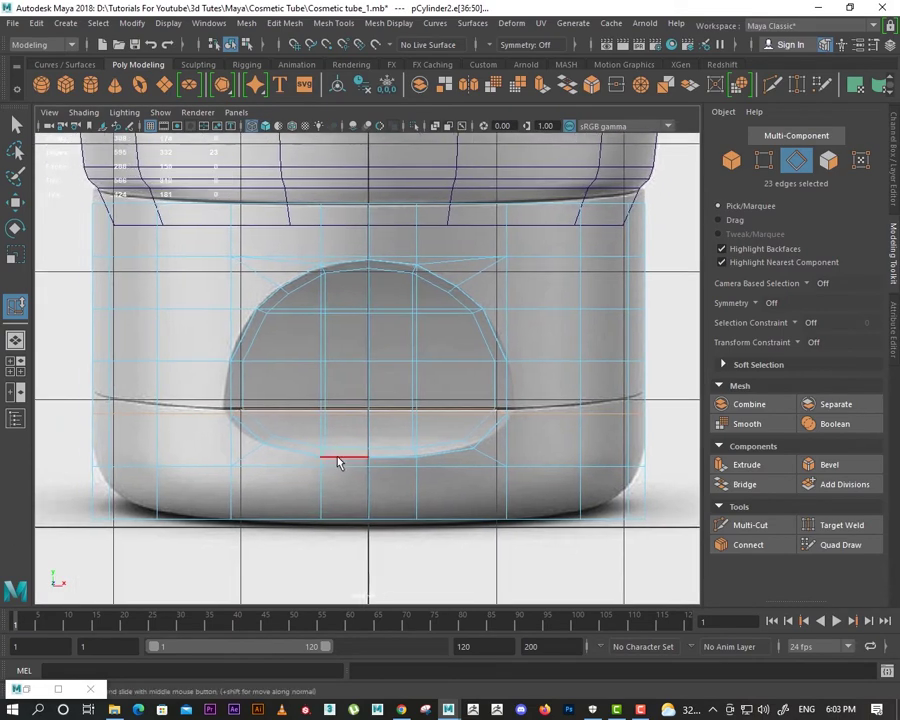
key(space)
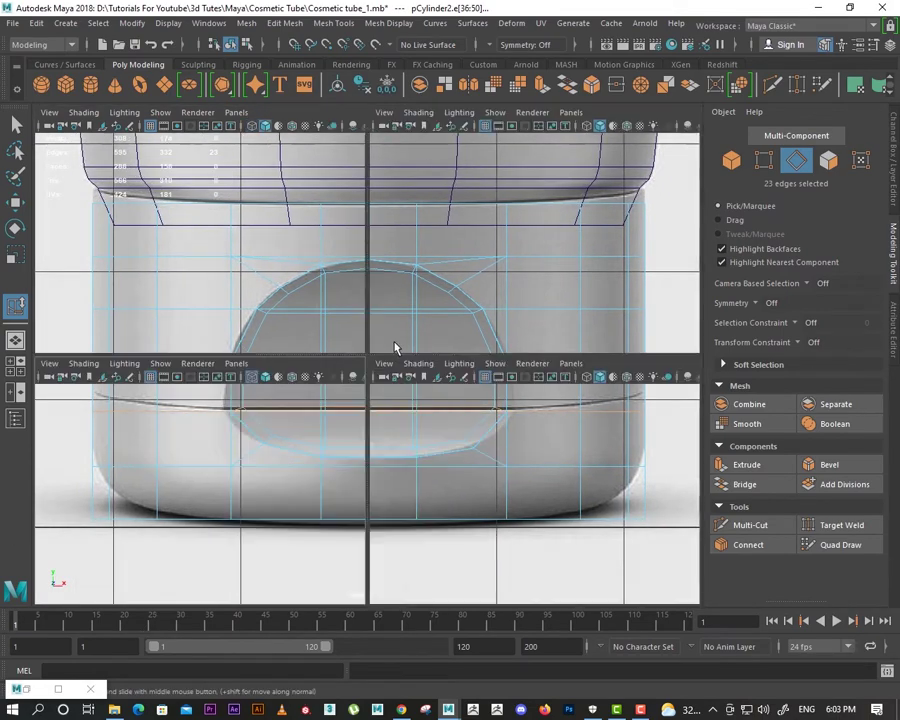
key(space)
mouse_move(320, 424)
alt+mouse_down()
mouse_move(226, 440)
mouse_move(302, 434)
mouse_move(316, 440)
mouse_move(312, 448)
mouse_move(295, 404)
alt+mouse_up()
scroll(231, 434, up, 3)
scroll(302, 434, down, 5)
Step: Save the scene and check the recess in smooth preview
key(ctrl+s)
key(3)
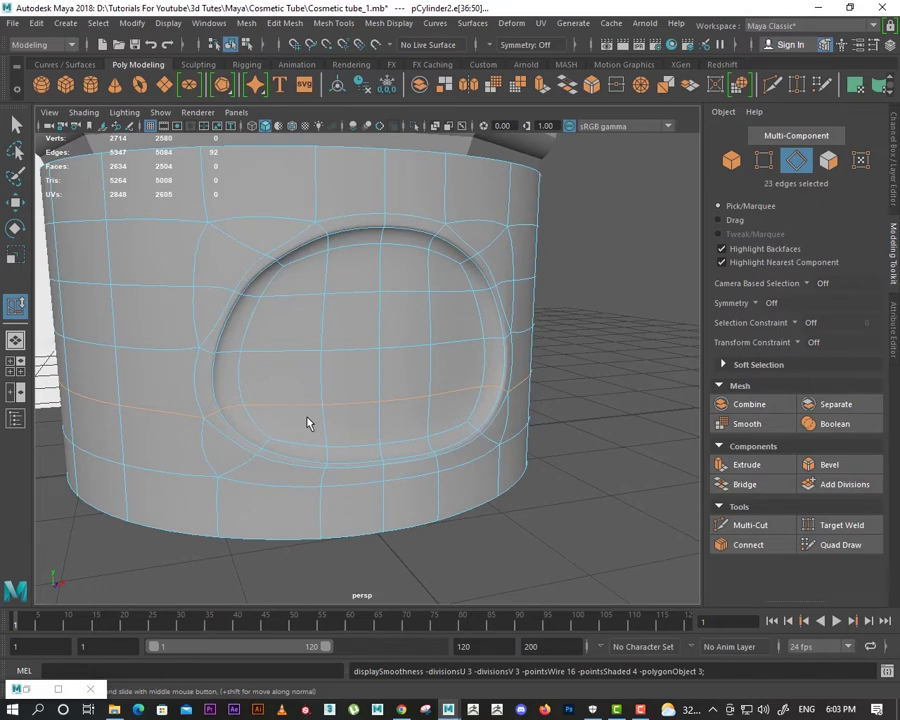
key(1)
key(space)
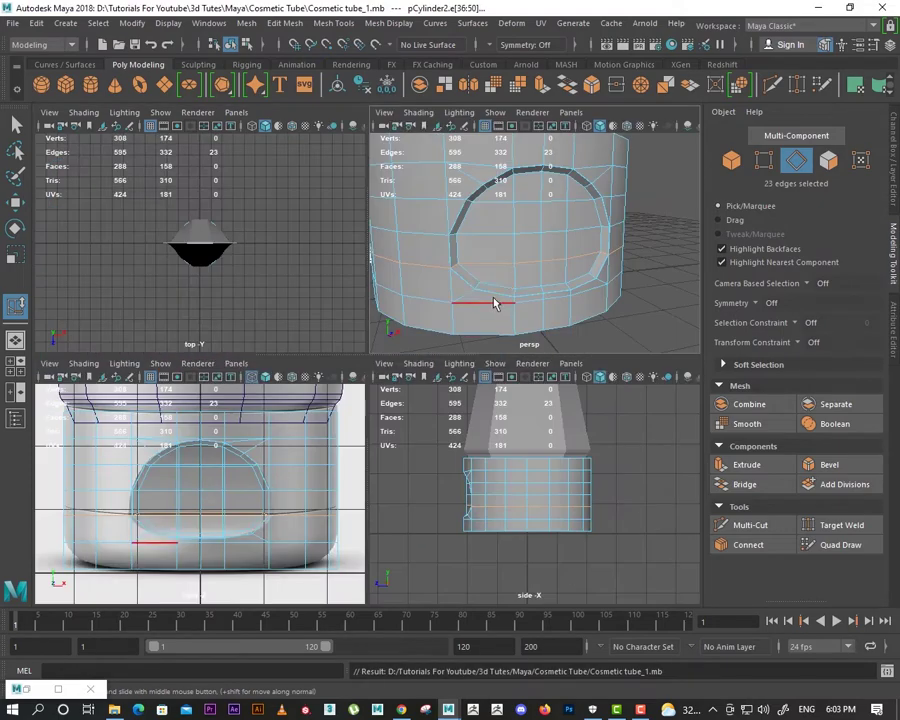
key(space)
Step: Add an extra edge loop ringing the hole, then select the horizontal edge ring for scaling
shift+right_drag(425, 407, 419, 470)
shift+right_drag(450, 598, 449, 600)
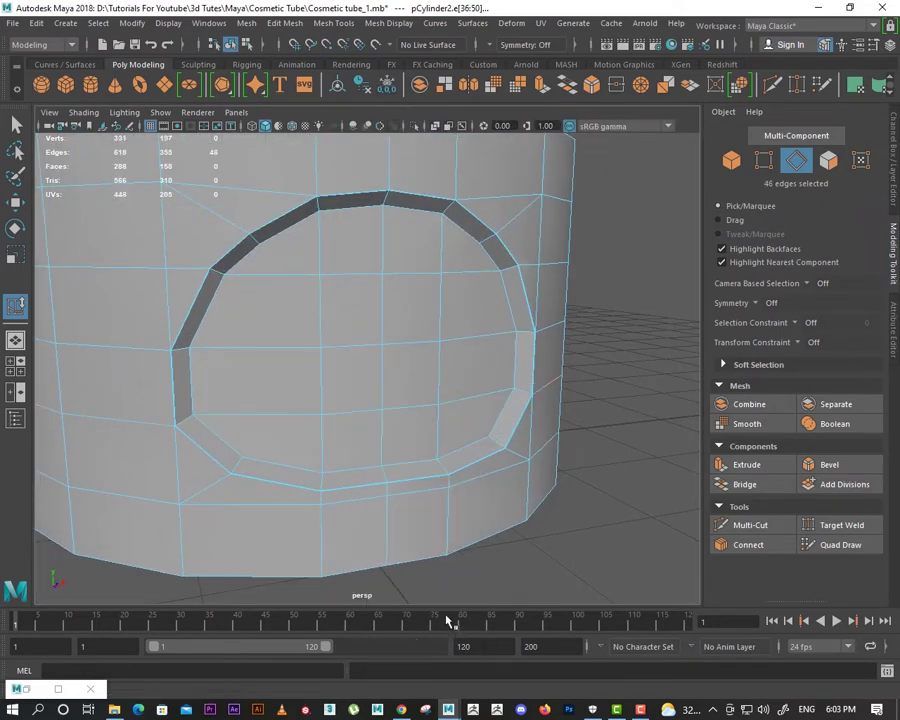
key(F8)
alt+drag(378, 436, 432, 446)
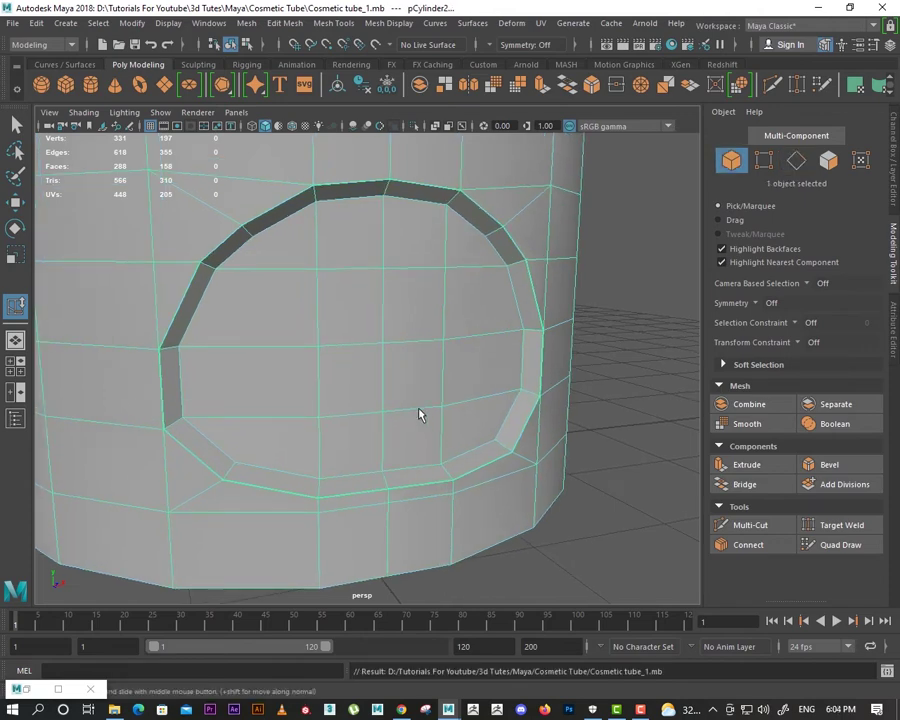
key(F10)
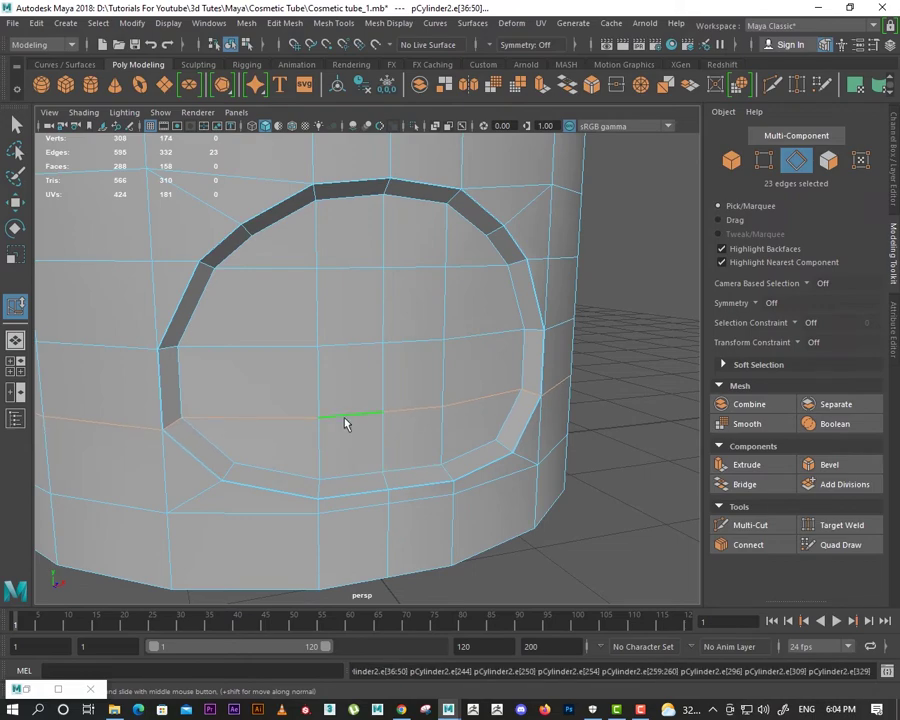
key(r)
mouse_move(406, 362)
alt+mouse_down()
mouse_move(376, 406)
mouse_move(382, 443)
alt+mouse_up()
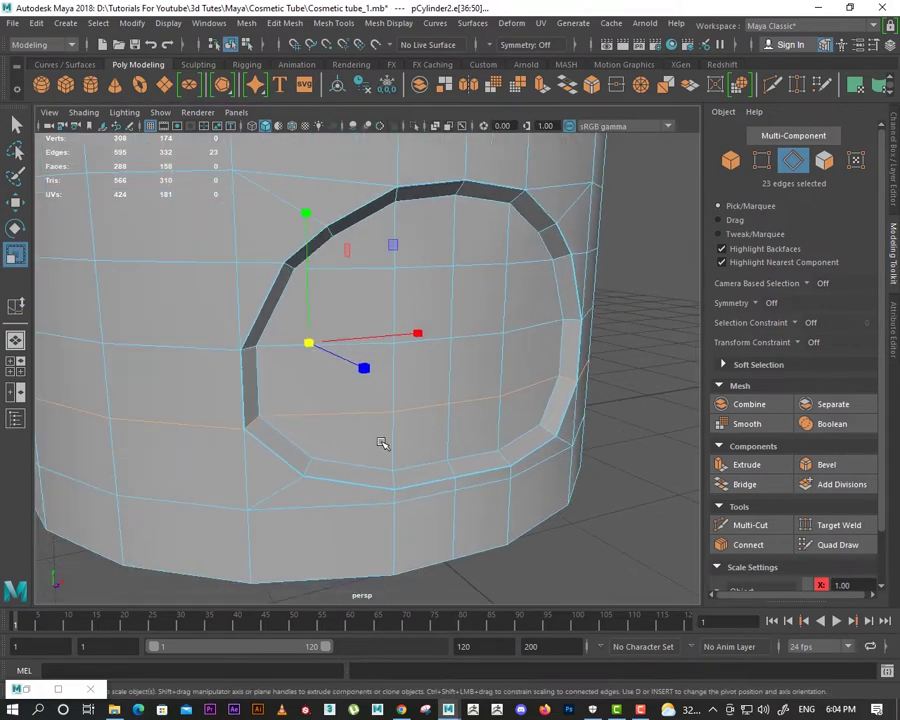
Step: Detach the cap along the selected edge ring with Detach Components and save
shift+click(310, 346)
key(ctrl+z)
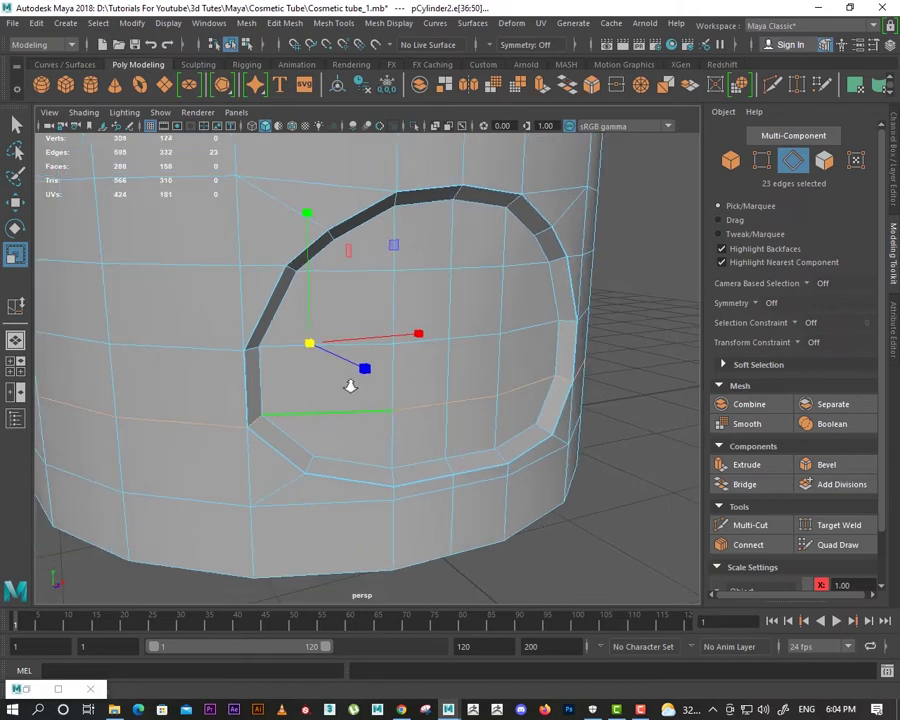
key(space)
key(space)
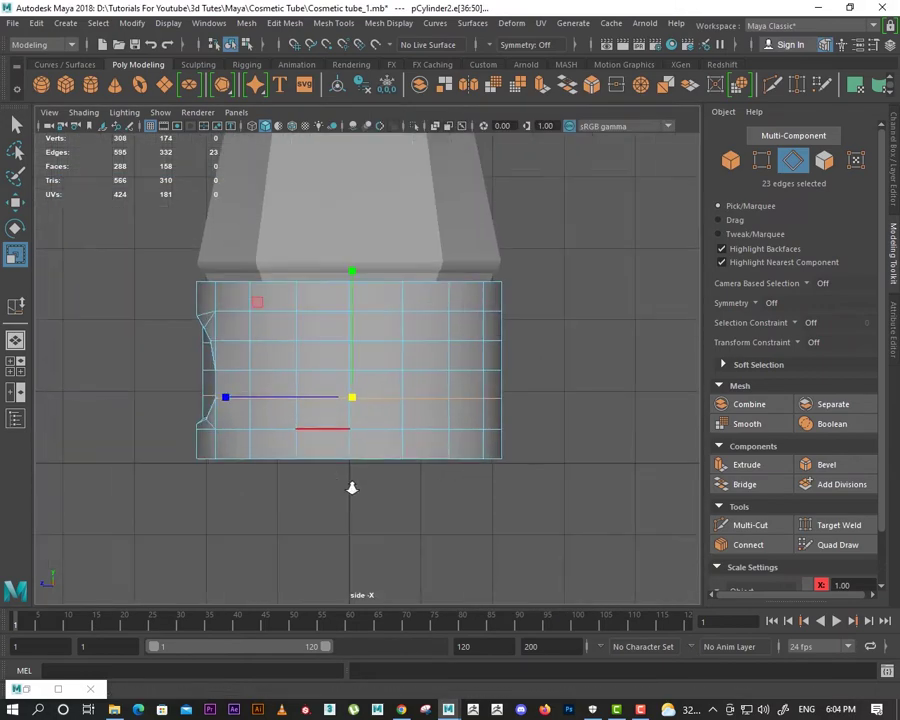
scroll(346, 490, up, 3)
key(space)
key(space)
shift+right_click(426, 412)
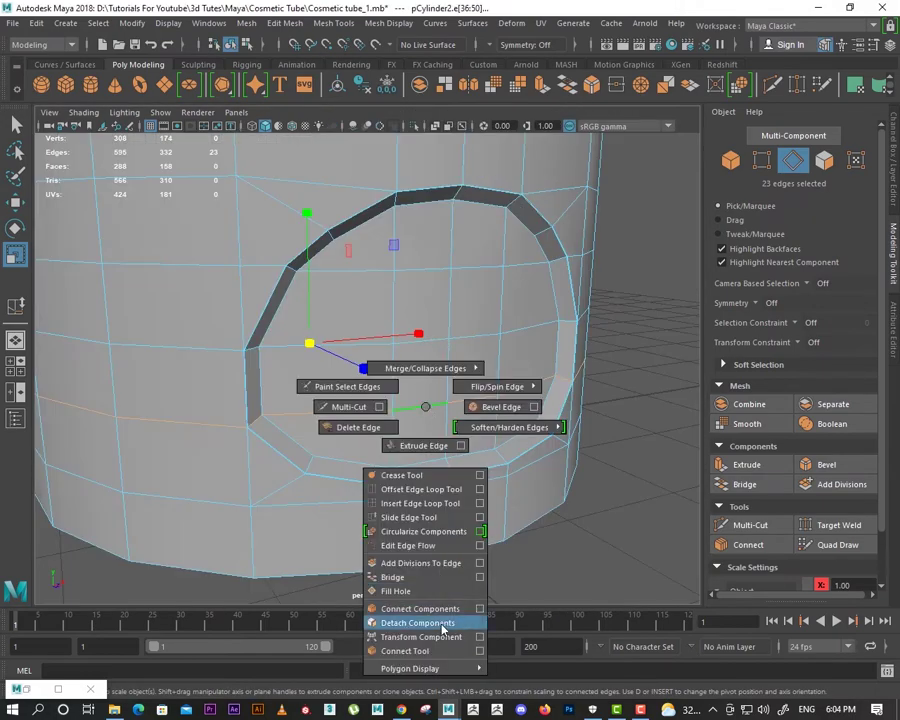
click(442, 626)
key(F8)
key(ctrl+s)
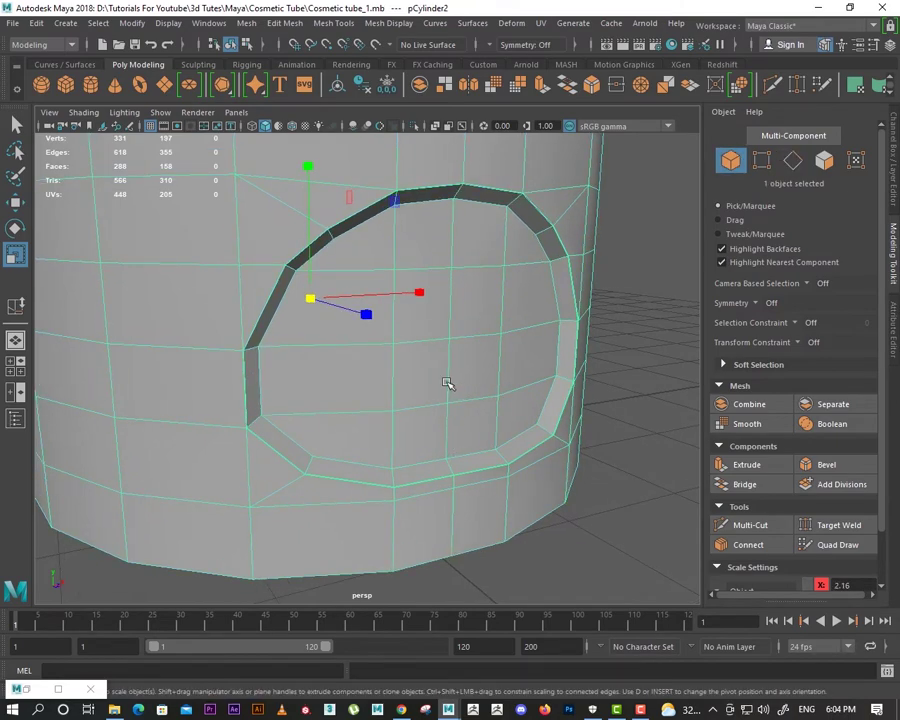
Step: Separate the detached parts and select the lower band's top rim edge loop
shift+right_click(448, 383)
click(407, 600)
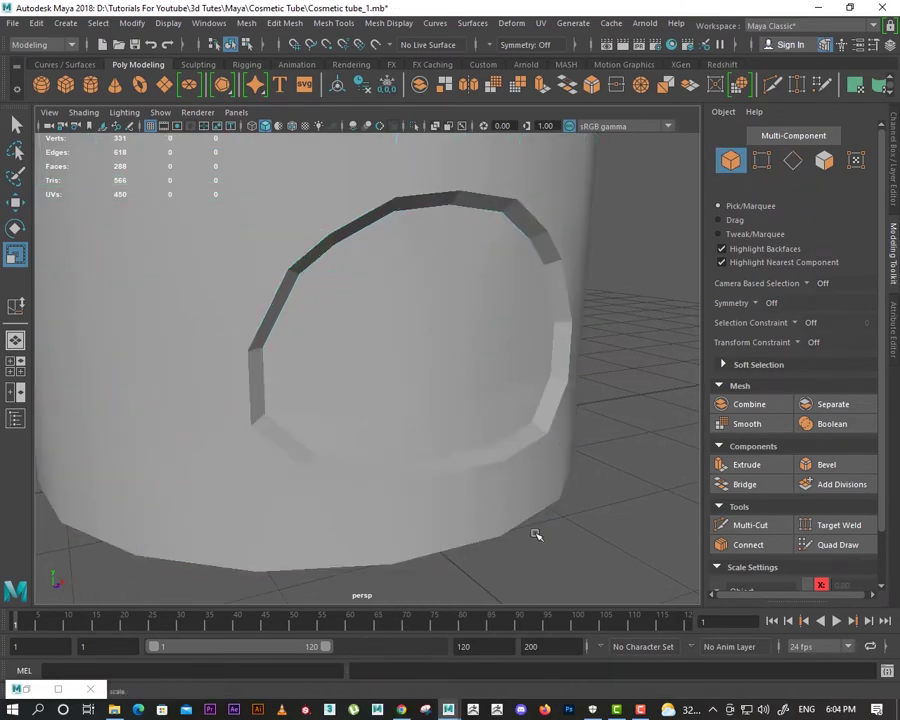
click(466, 484)
right_click(413, 300)
click(413, 262)
double_click(402, 414)
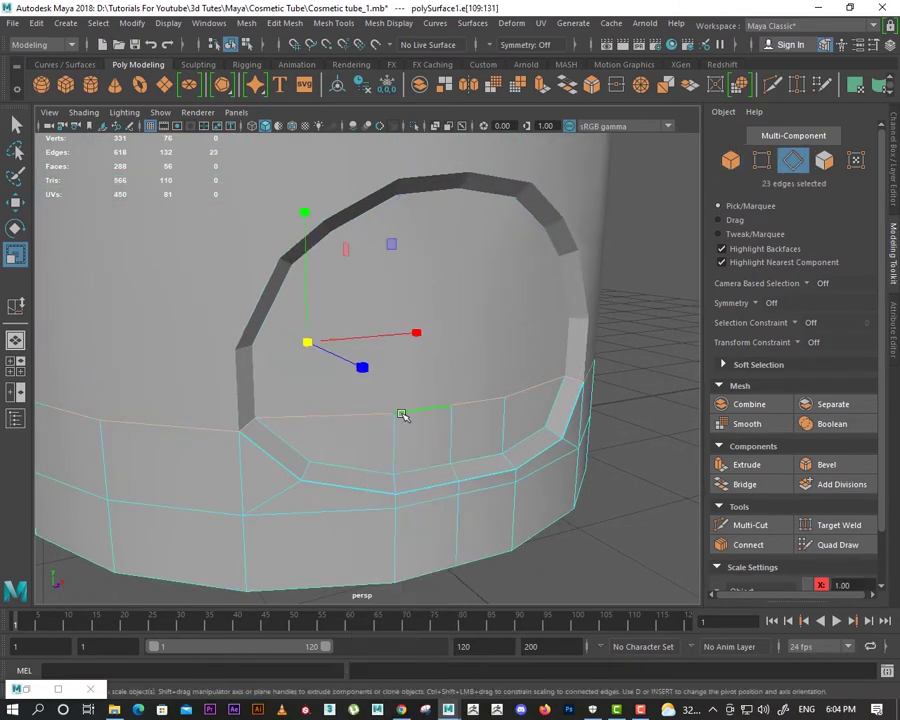
Step: Isolate the lower band polySurface1 so it is shown alone
click(132, 23)
click(132, 23)
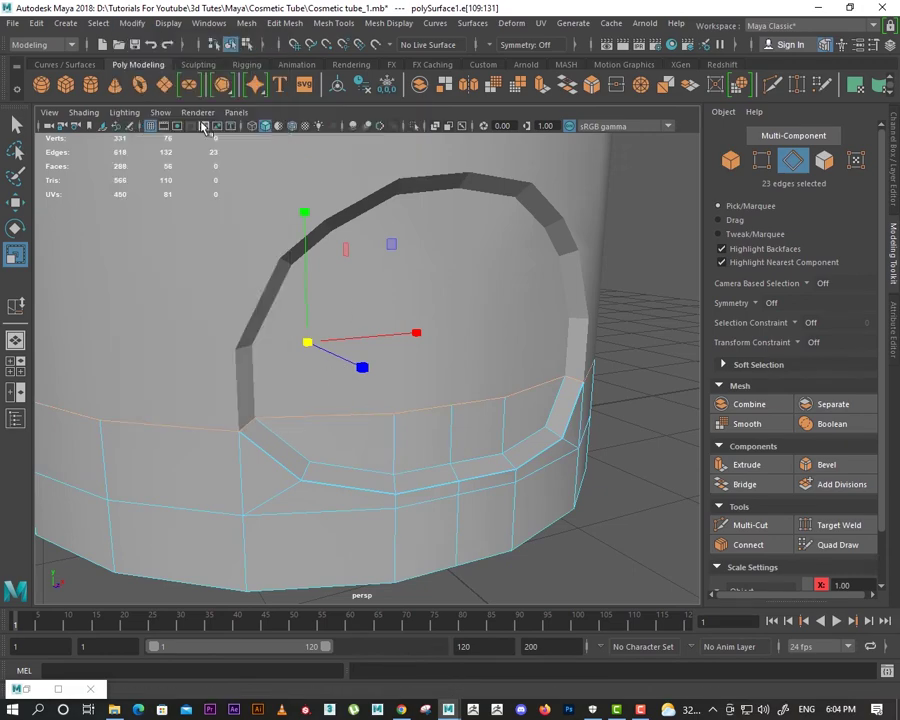
alt+drag(300, 300, 363, 314)
key(w)
key(r)
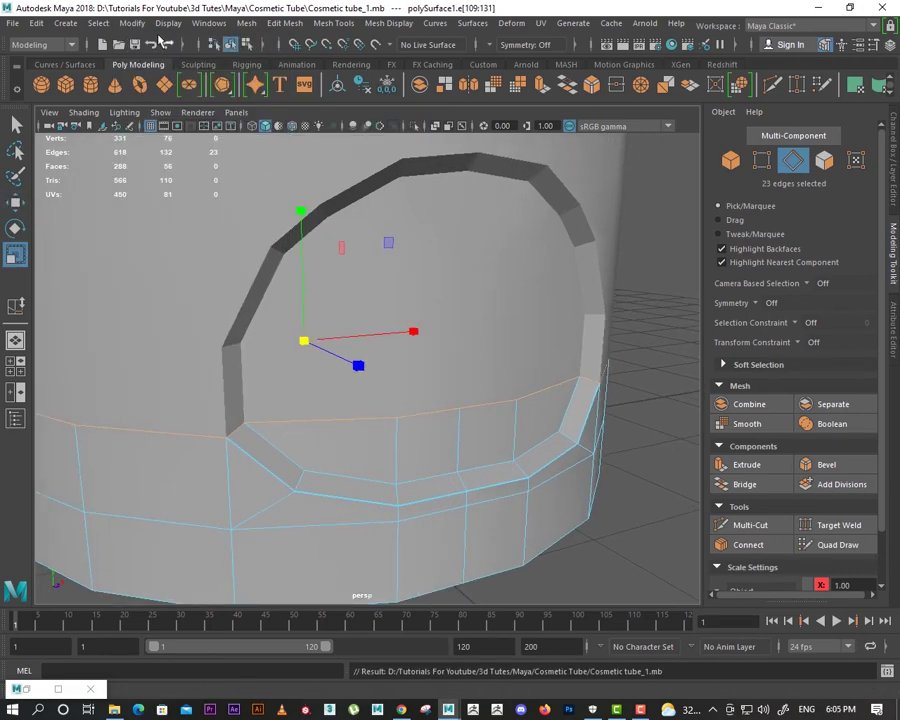
click(132, 23)
click(132, 23)
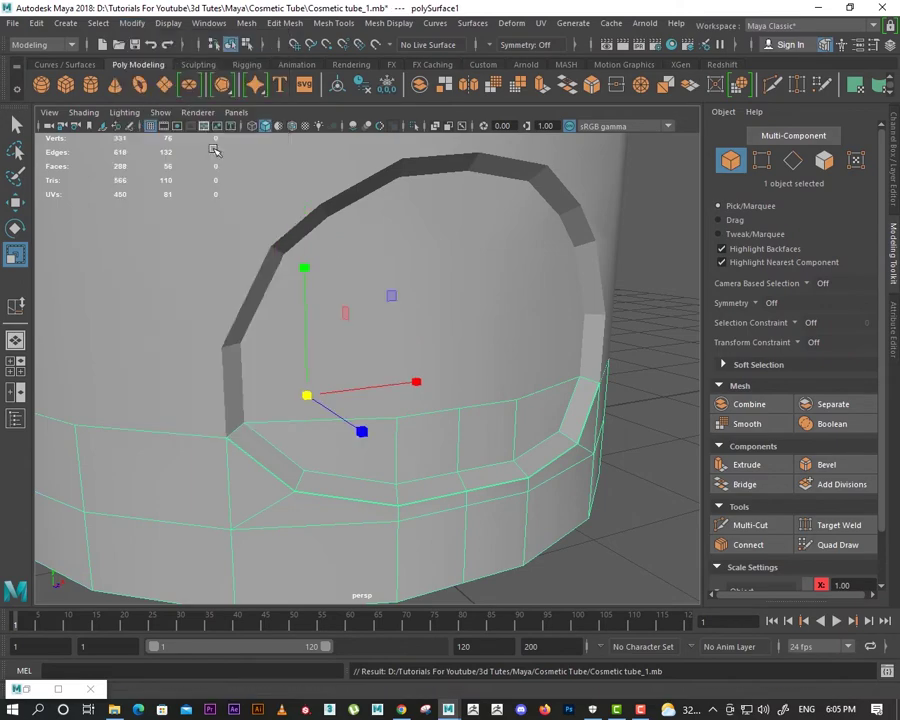
key(w)
scroll(300, 85, down, 1)
Step: Isolate the lower band and extrude its open top rim edges upward into a lip
click(238, 85)
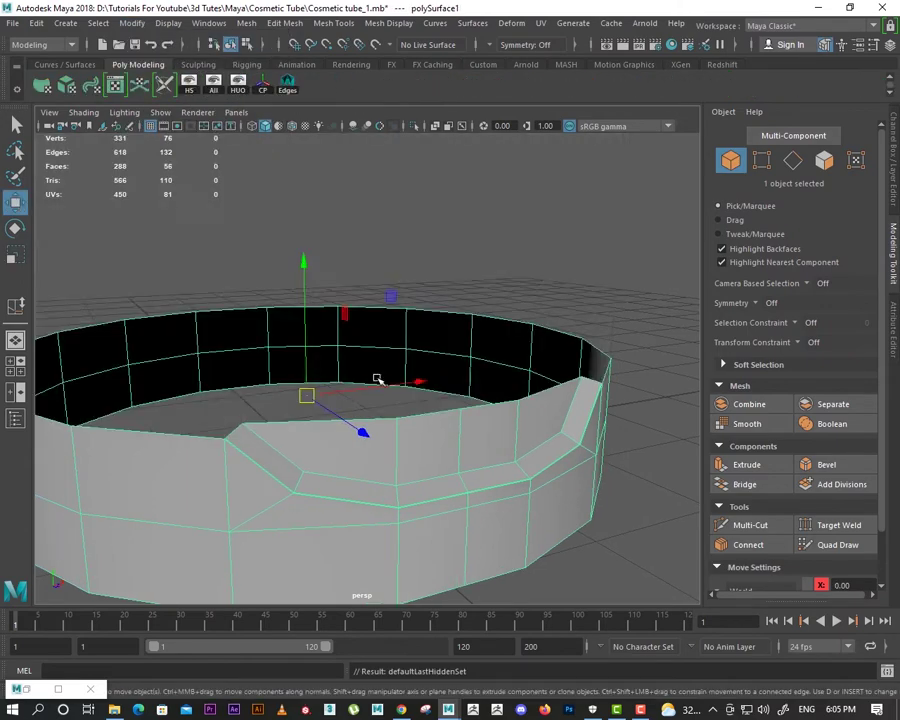
double_click(433, 393)
alt+drag(433, 393, 413, 341)
key(r)
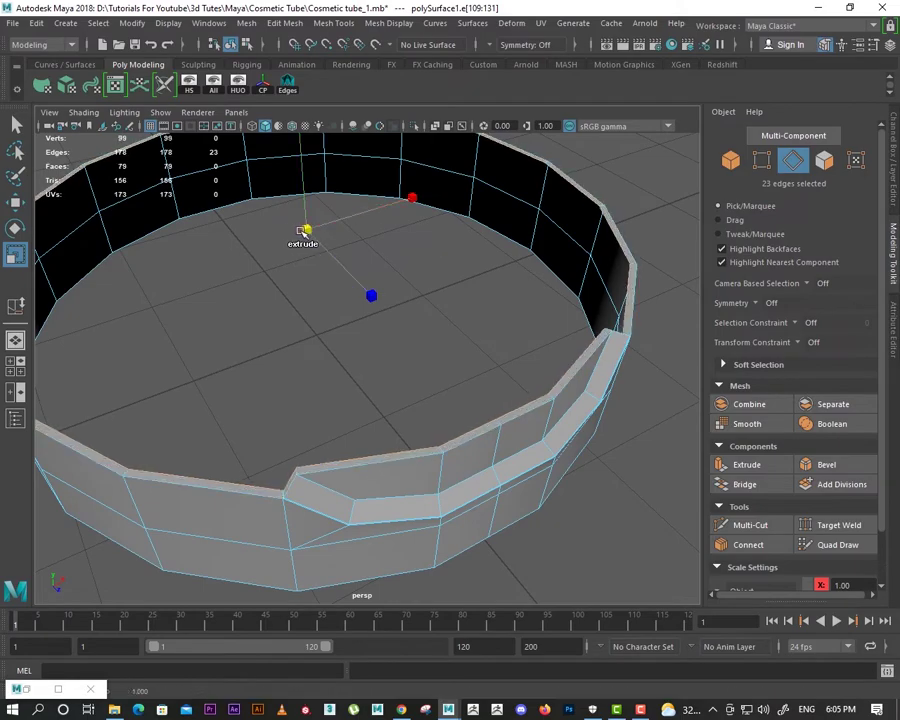
mouse_move(307, 228)
shift+mouse_down()
mouse_move(322, 388)
mouse_move(358, 390)
mouse_move(385, 419)
mouse_move(500, 426)
mouse_move(450, 388)
mouse_move(454, 394)
mouse_move(401, 376)
shift+mouse_up()
mouse_move(401, 376)
alt+right_down()
mouse_move(456, 364)
mouse_move(484, 386)
mouse_move(400, 392)
alt+right_up()
Step: In the enlarged front view, scale the extruded lip edges slightly wider
key(space)
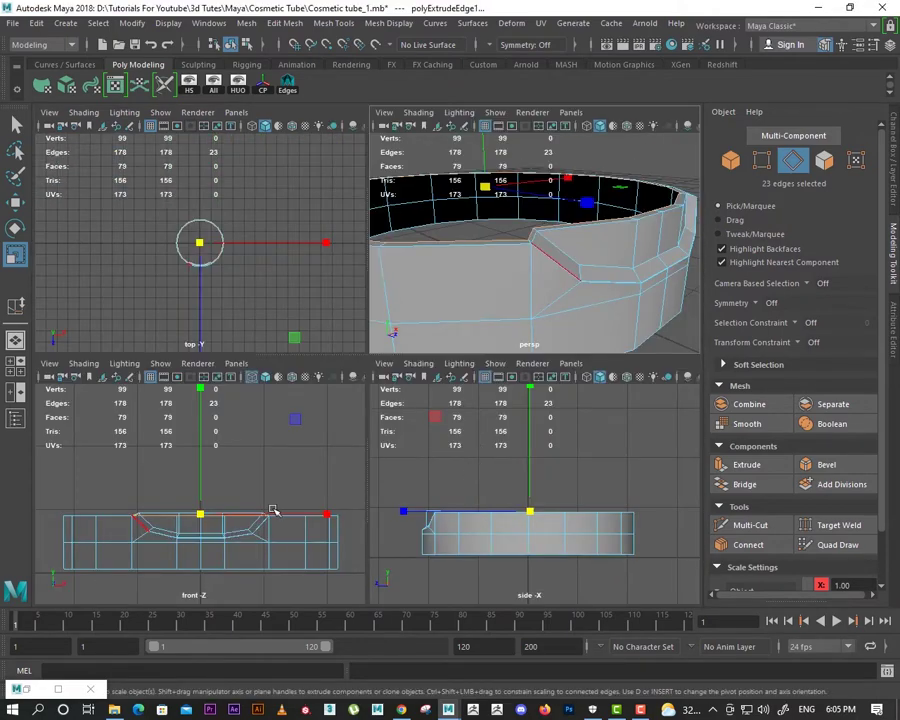
key(space)
alt+right_drag(297, 446, 397, 521)
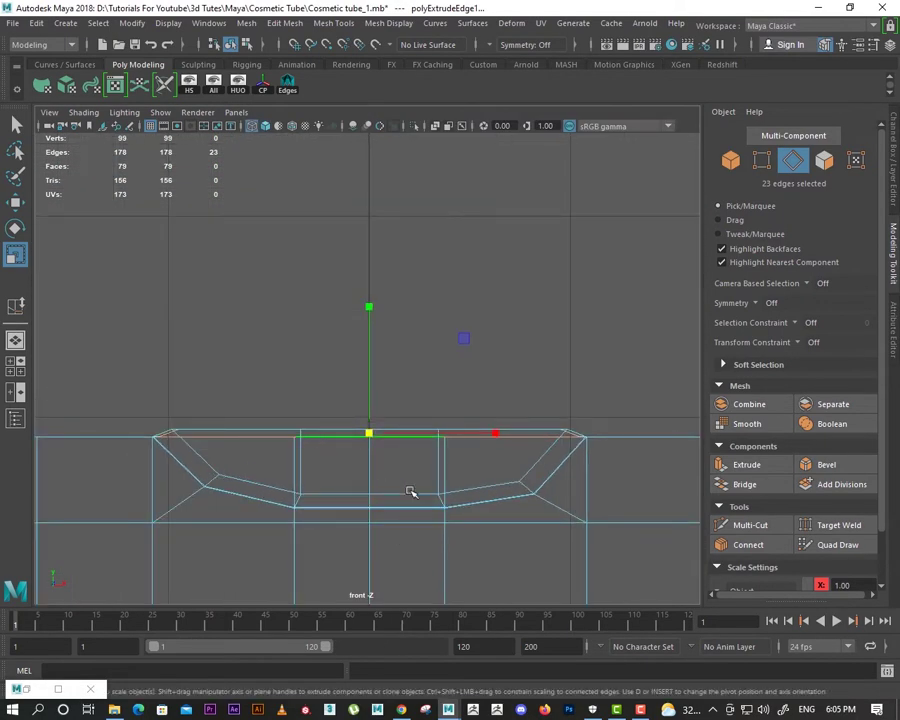
scroll(410, 492, up, 2)
scroll(350, 482, up, 1)
key(w)
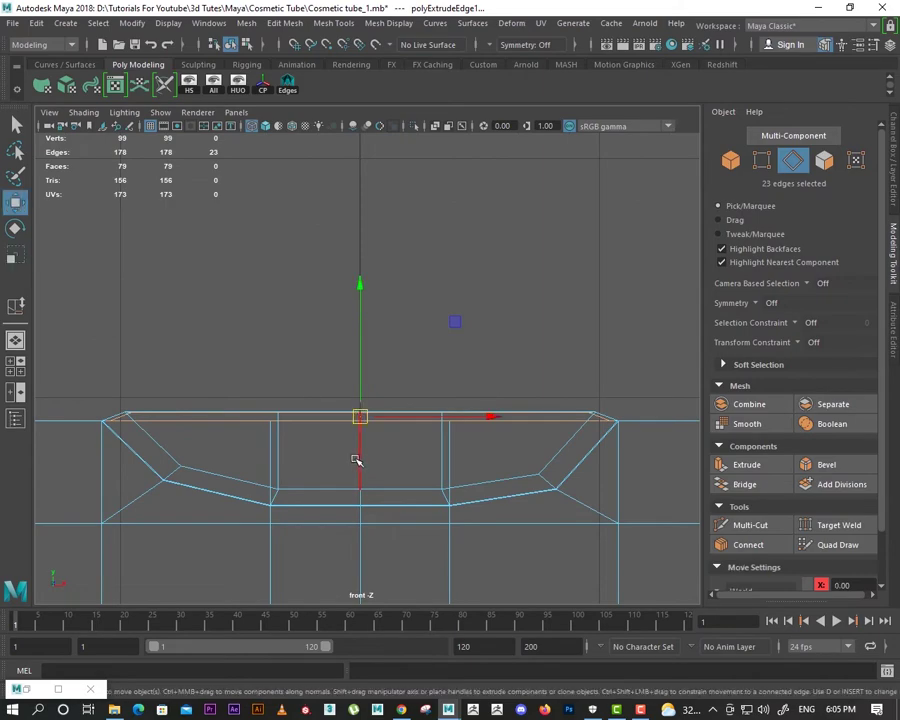
key(space)
key(space)
key(space)
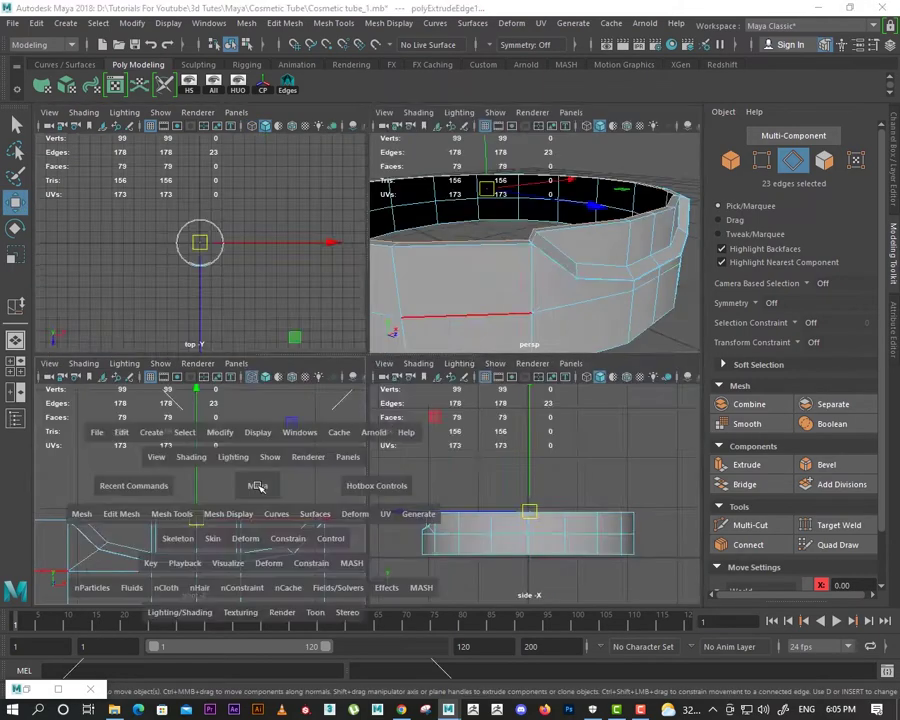
key(r)
middle_drag(283, 371, 400, 490)
Step: Undo the trial lip scaling but keep the extrusion, then unhide all parts
key(w)
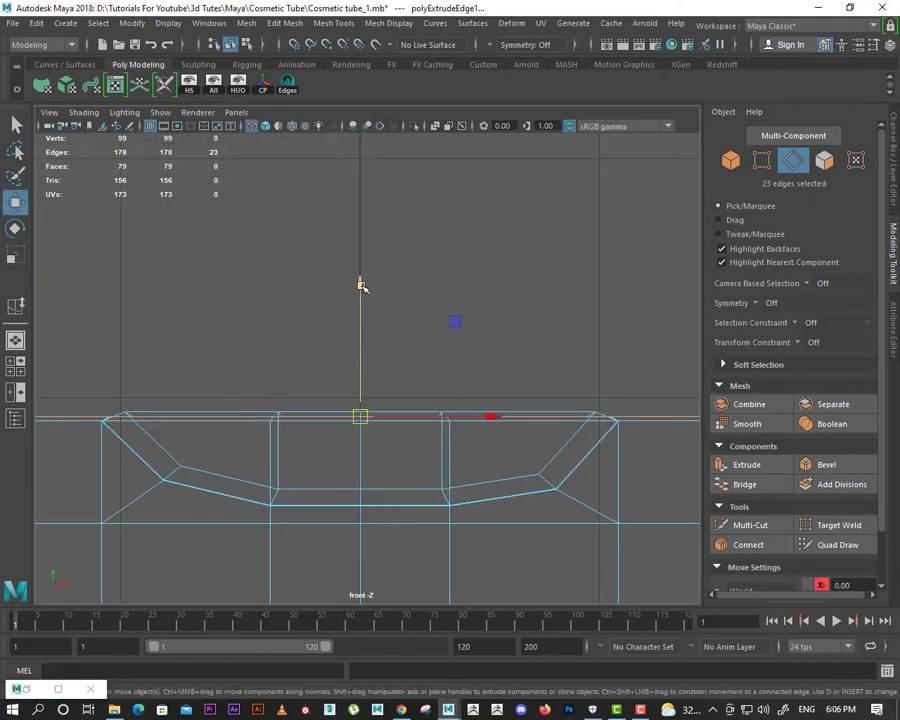
mouse_move(360, 382)
alt+mouse_down()
mouse_move(433, 494)
mouse_move(412, 492)
alt+mouse_up()
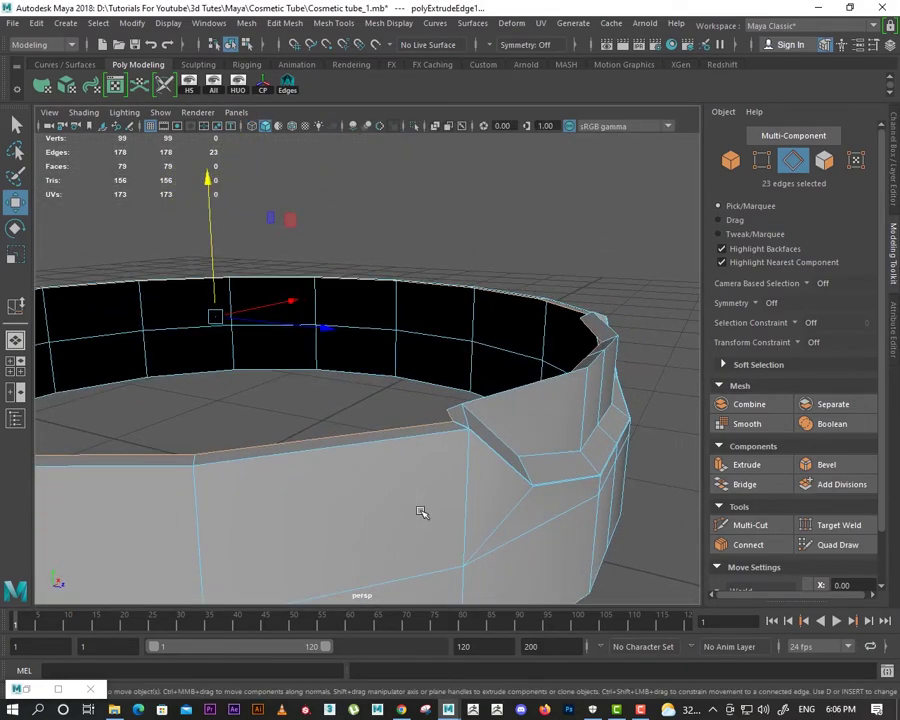
key(ctrl+z)
key(ctrl+z)
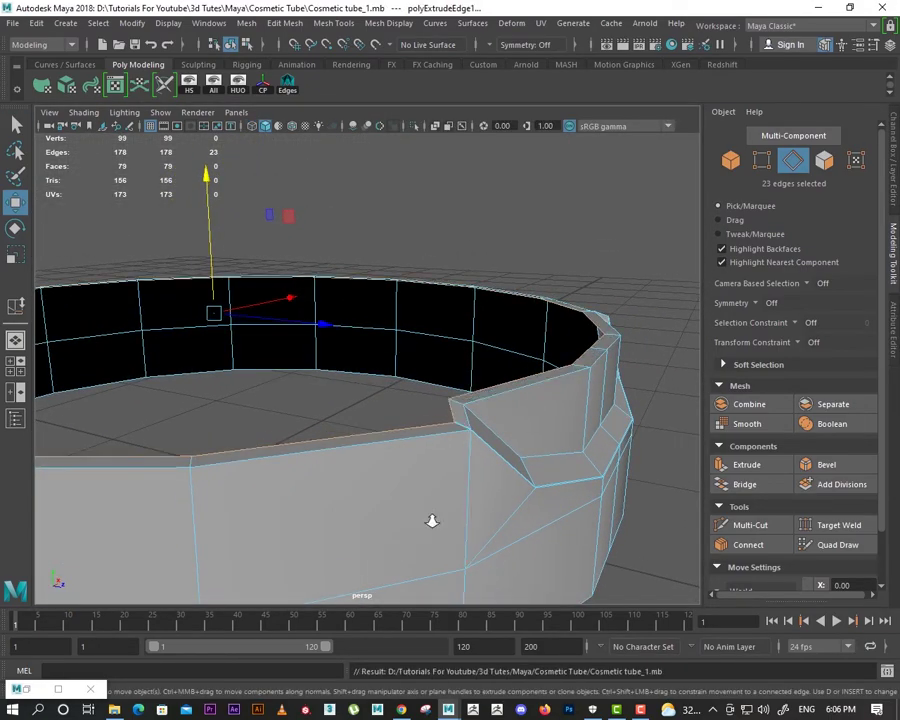
mouse_move(432, 520)
alt+mouse_down()
mouse_move(392, 480)
mouse_move(324, 452)
mouse_move(398, 530)
mouse_move(400, 520)
alt+mouse_up()
key(ctrl+z)
key(shift+z)
key(F8)
click(240, 92)
Step: Isolate upper piece polySurface2 and extrude its open bottom rim edge loop downward
click(394, 402)
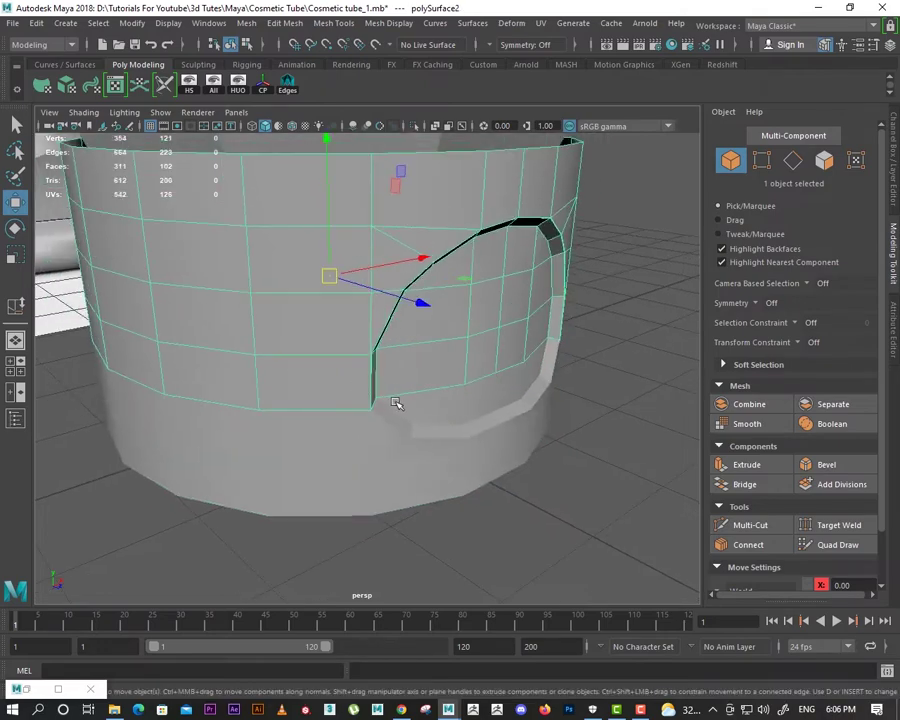
click(240, 92)
mouse_move(330, 300)
alt+mouse_down()
mouse_move(400, 392)
mouse_move(422, 300)
alt+mouse_up()
right_drag(410, 300, 410, 260)
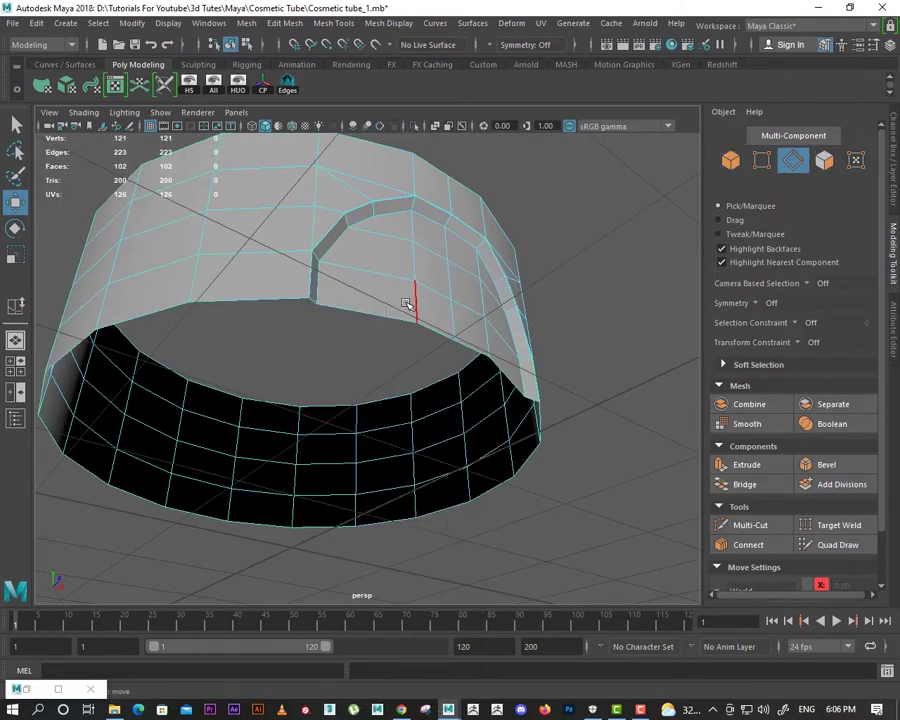
double_click(350, 360)
key(r)
alt+drag(350, 360, 323, 454)
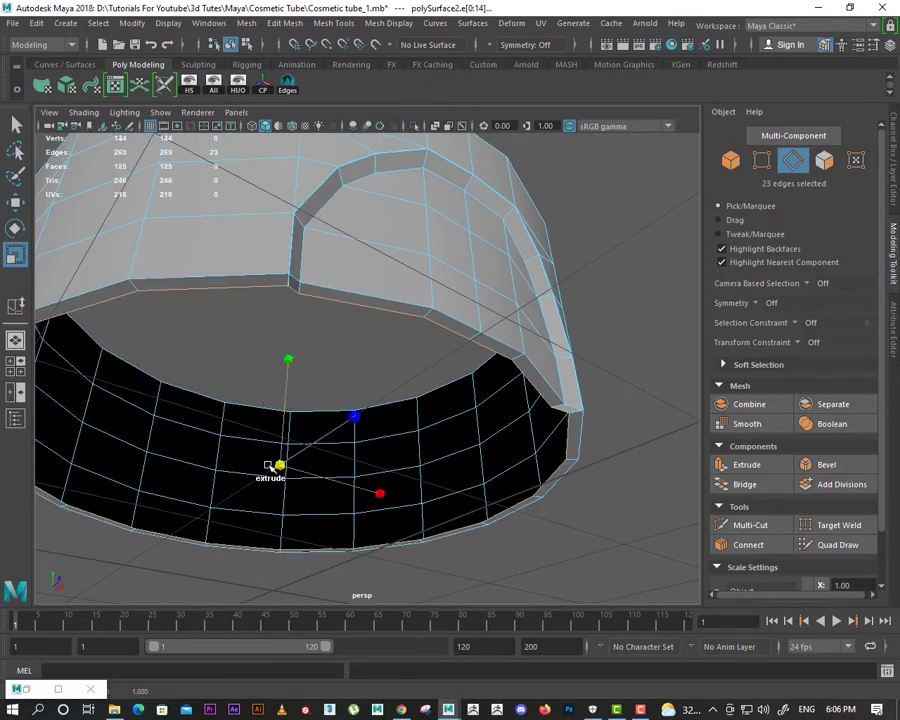
key(ctrl+e)
mouse_move(266, 466)
alt+mouse_down()
mouse_move(286, 406)
mouse_move(313, 443)
mouse_move(296, 444)
mouse_move(320, 336)
mouse_move(404, 372)
mouse_move(427, 327)
mouse_move(432, 432)
mouse_move(449, 414)
alt+mouse_up()
key(w)
key(F8)
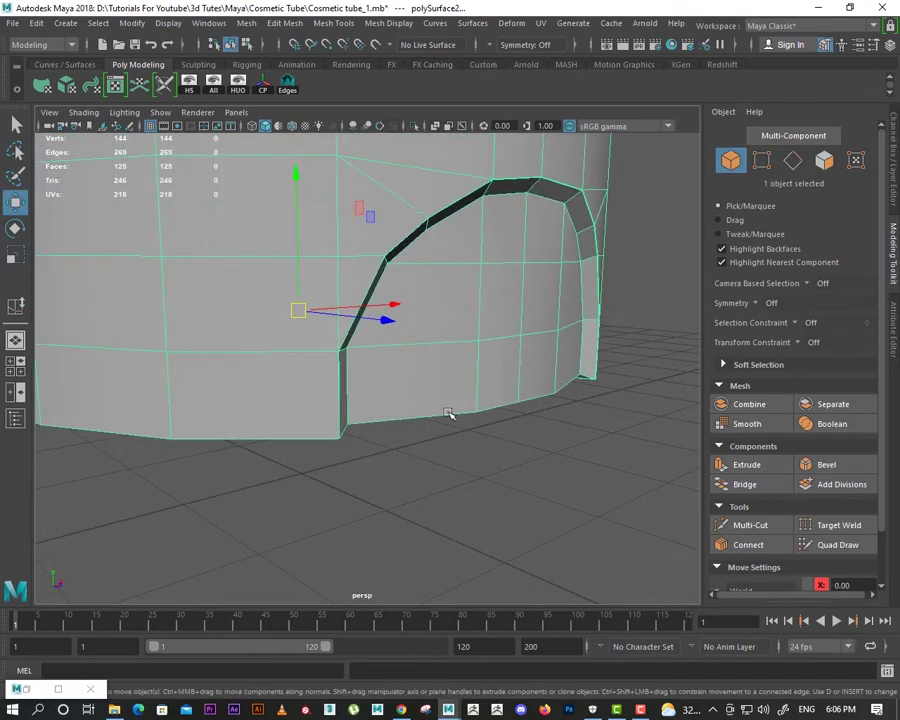
Step: Inspect the tube's black underside in face mode, then select the lower band piece
shift+right_click(450, 323)
key(F11)
mouse_move(450, 323)
alt+mouse_down()
mouse_move(362, 466)
mouse_move(418, 384)
mouse_move(409, 360)
mouse_move(380, 382)
mouse_move(442, 412)
mouse_move(237, 108)
mouse_move(505, 425)
mouse_move(437, 386)
alt+mouse_up()
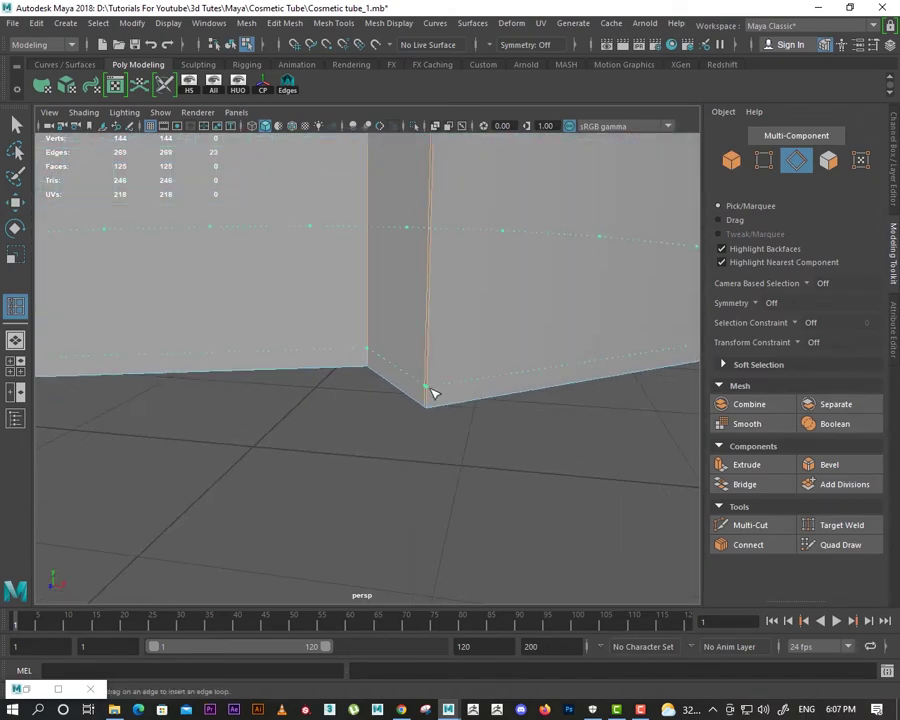
key(w)
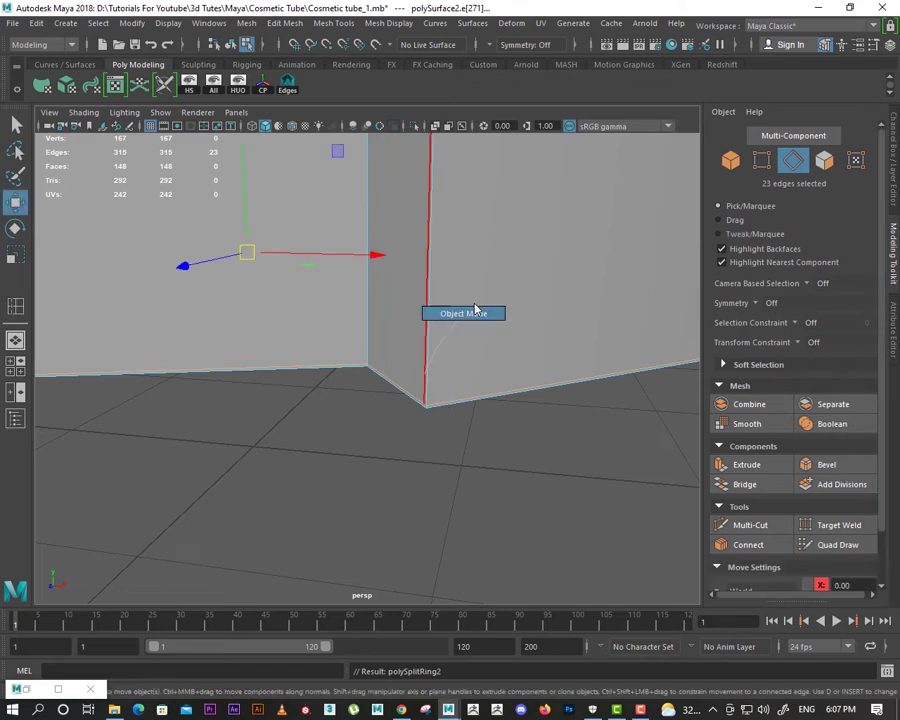
right_drag(462, 345, 470, 308)
right_click(238, 84)
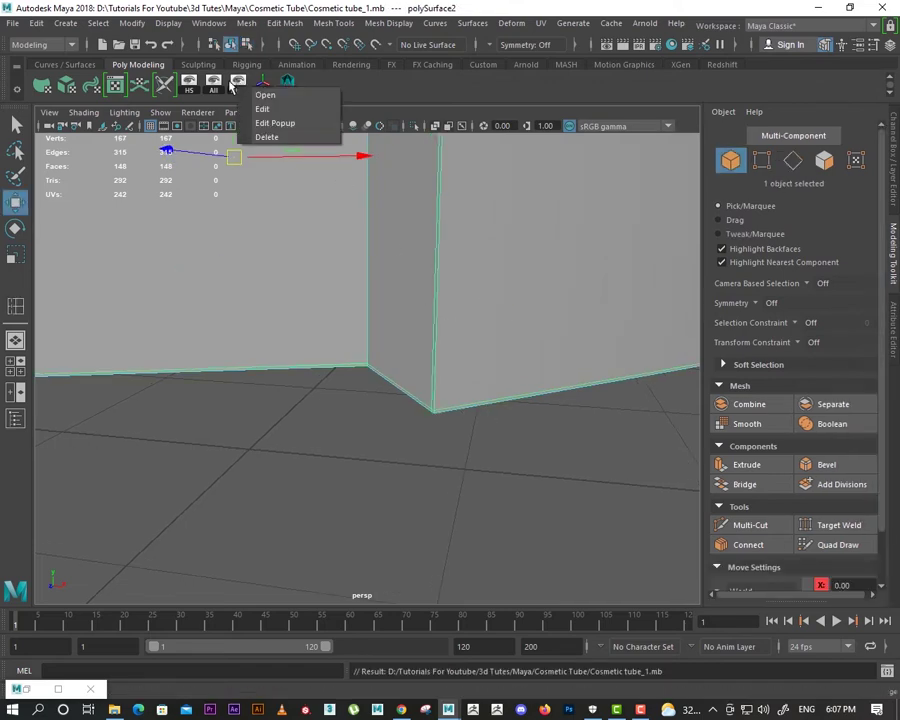
click(420, 408)
mouse_move(420, 408)
alt+mouse_down()
mouse_move(488, 456)
mouse_move(427, 395)
mouse_move(450, 436)
mouse_move(488, 438)
mouse_move(467, 364)
alt+mouse_up()
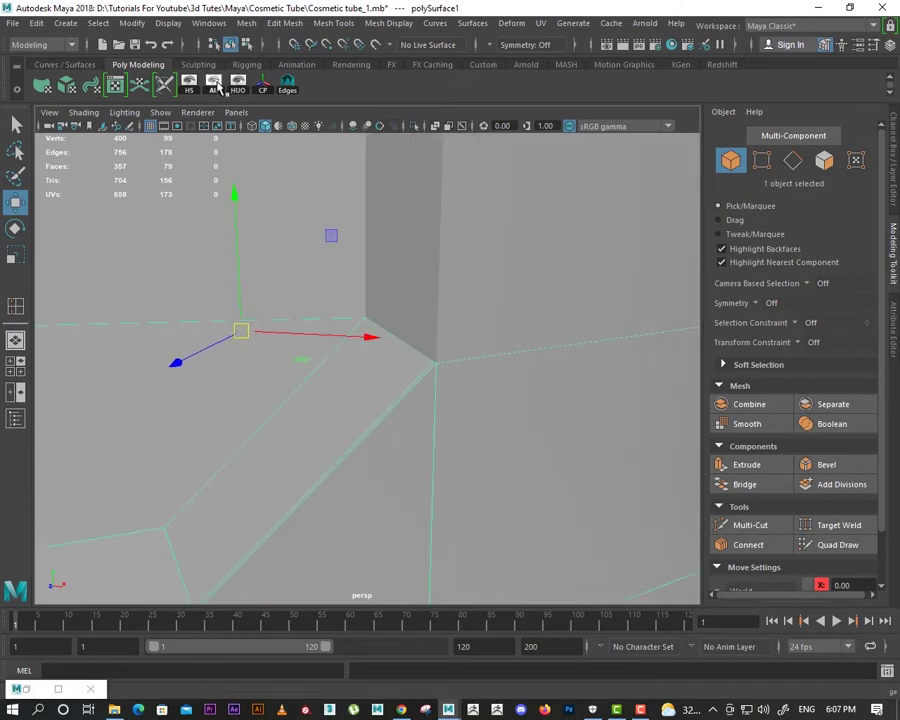
Step: Hide the upper body and insert an edge loop along the cap band, undoing a misplaced loop
click(218, 86)
key(F10)
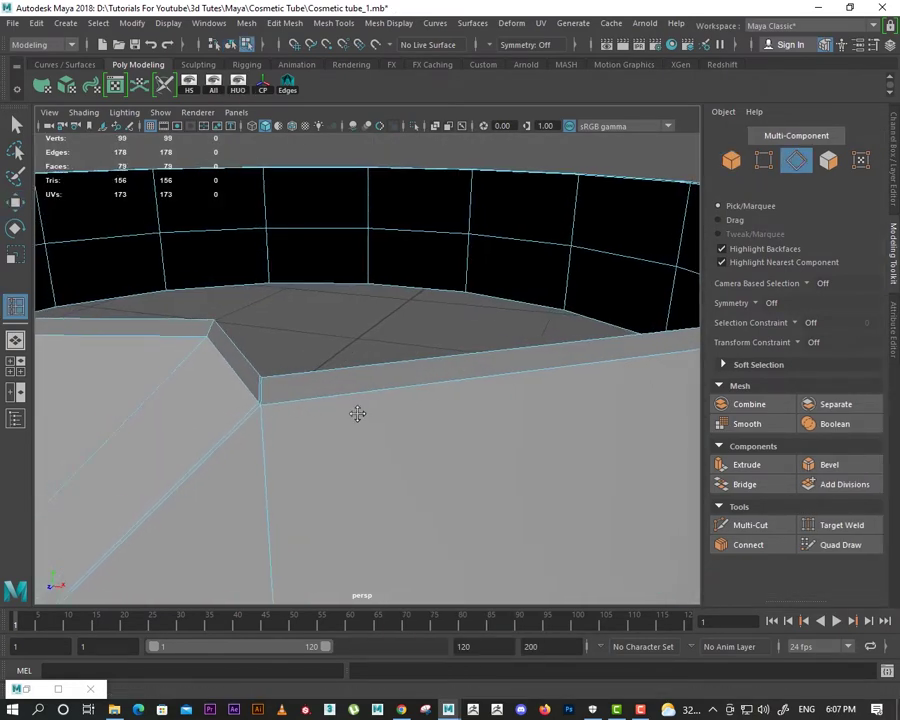
alt+drag(358, 413, 380, 392)
scroll(368, 390, down, 5)
scroll(438, 404, up, 5)
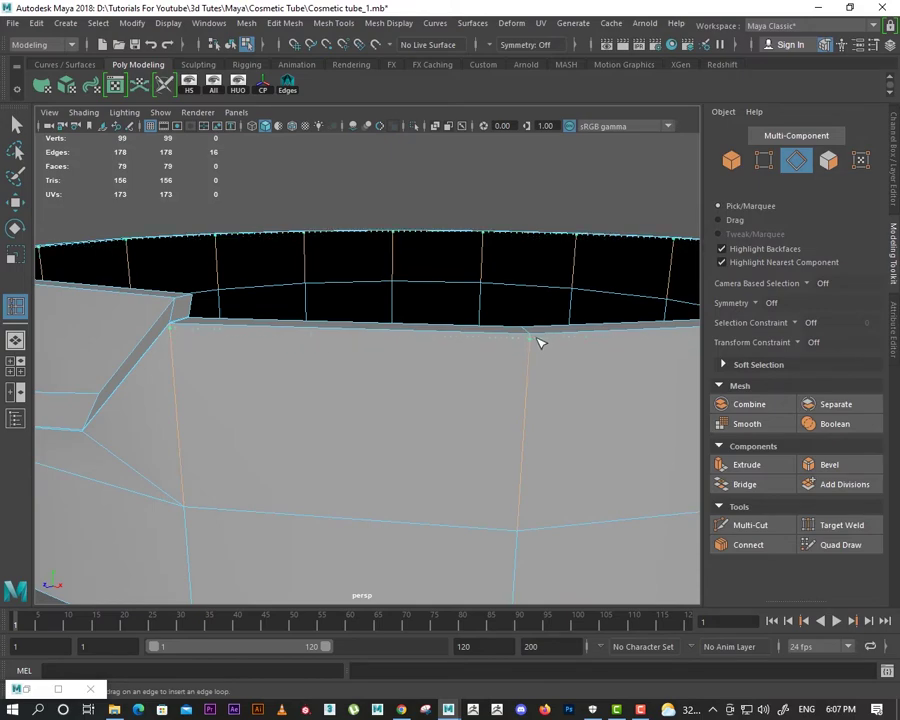
click(540, 342)
mouse_move(540, 342)
alt+mouse_down()
mouse_move(366, 374)
mouse_move(386, 392)
mouse_move(370, 382)
alt+mouse_up()
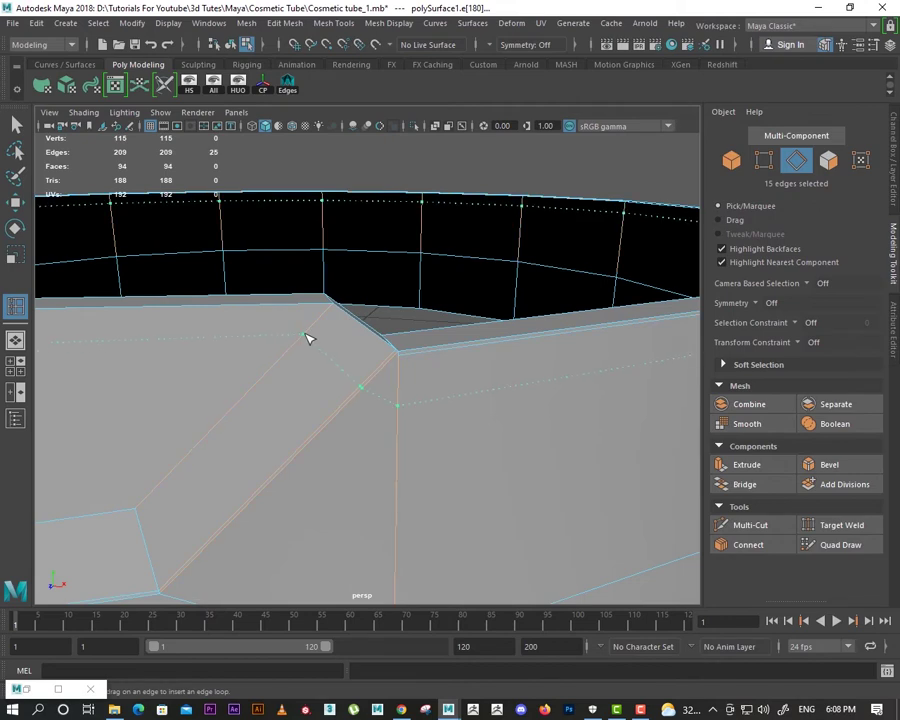
key(ctrl+z)
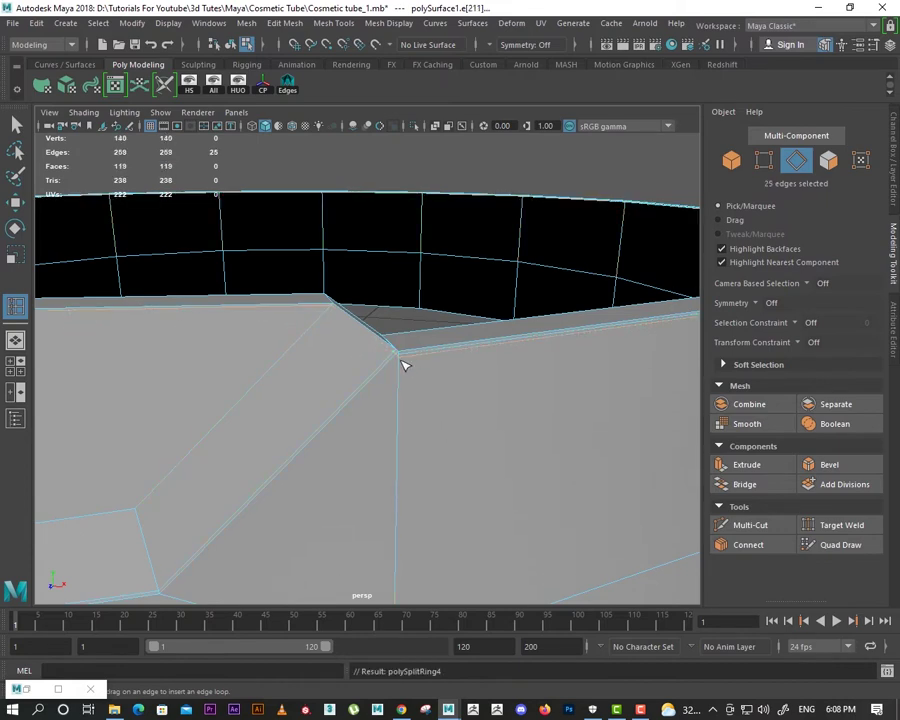
Step: Remove the extra loop and slide the new edge loop up against the band's top rim
mouse_move(404, 365)
alt+mouse_down()
mouse_move(476, 432)
mouse_move(406, 388)
alt+mouse_up()
key(w)
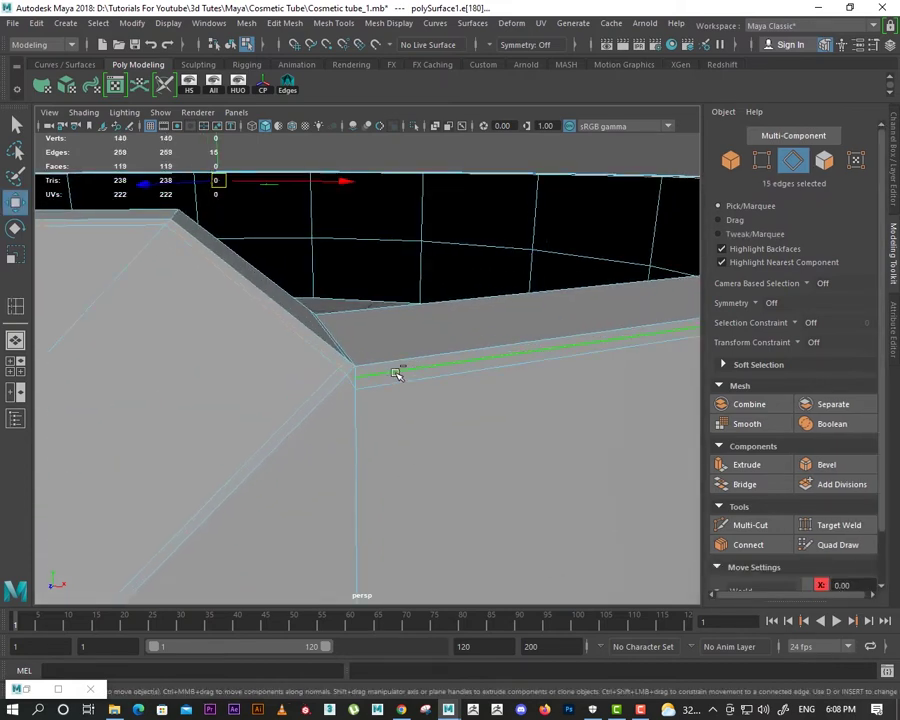
key(ctrl+z)
key(ctrl+z)
shift+right_click(412, 378)
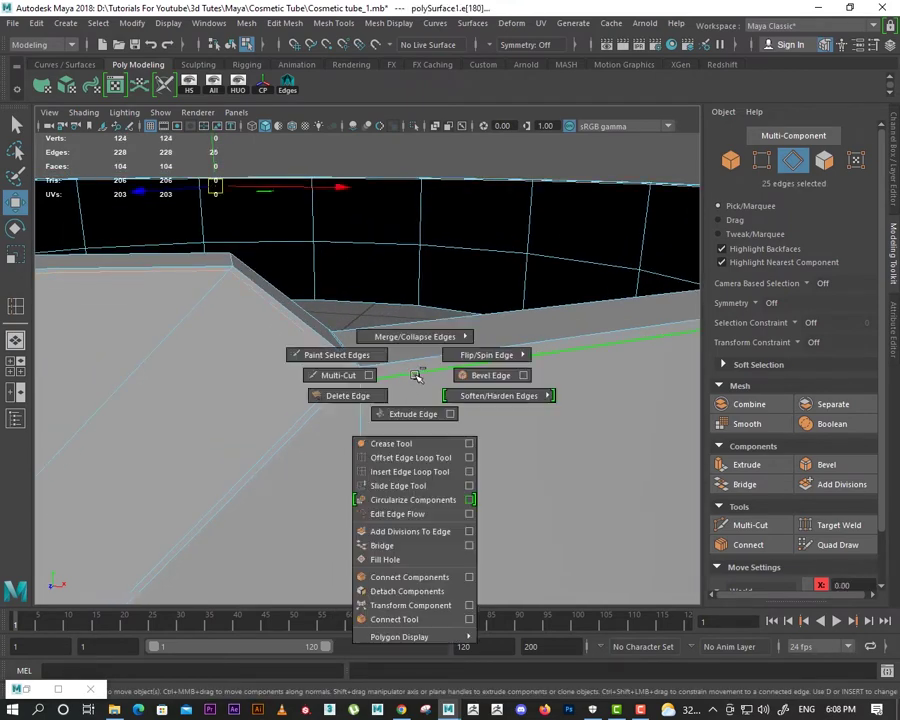
click(407, 487)
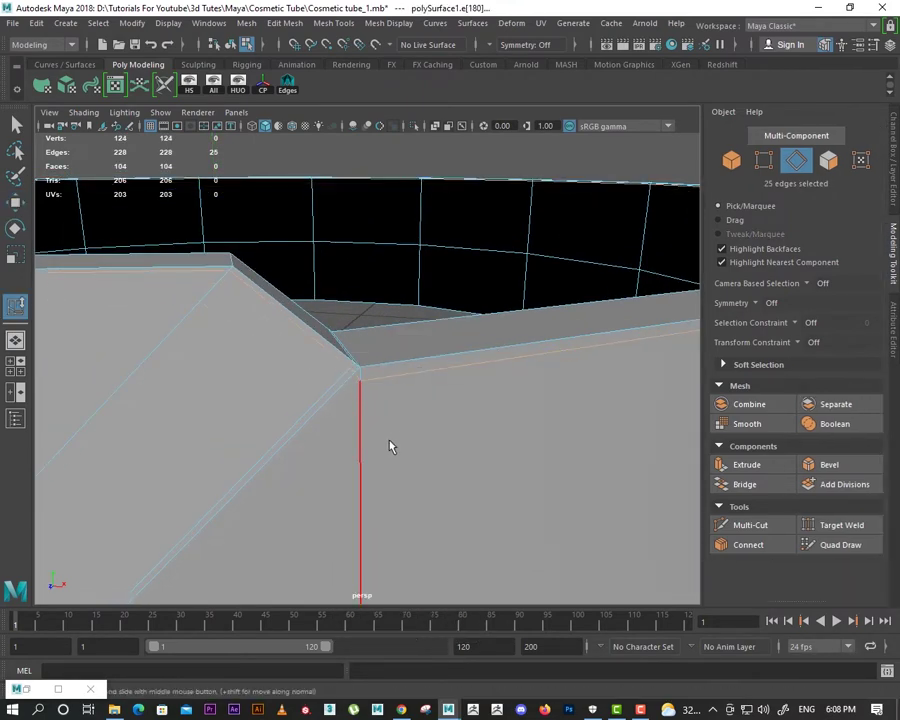
middle_drag(390, 447, 417, 449)
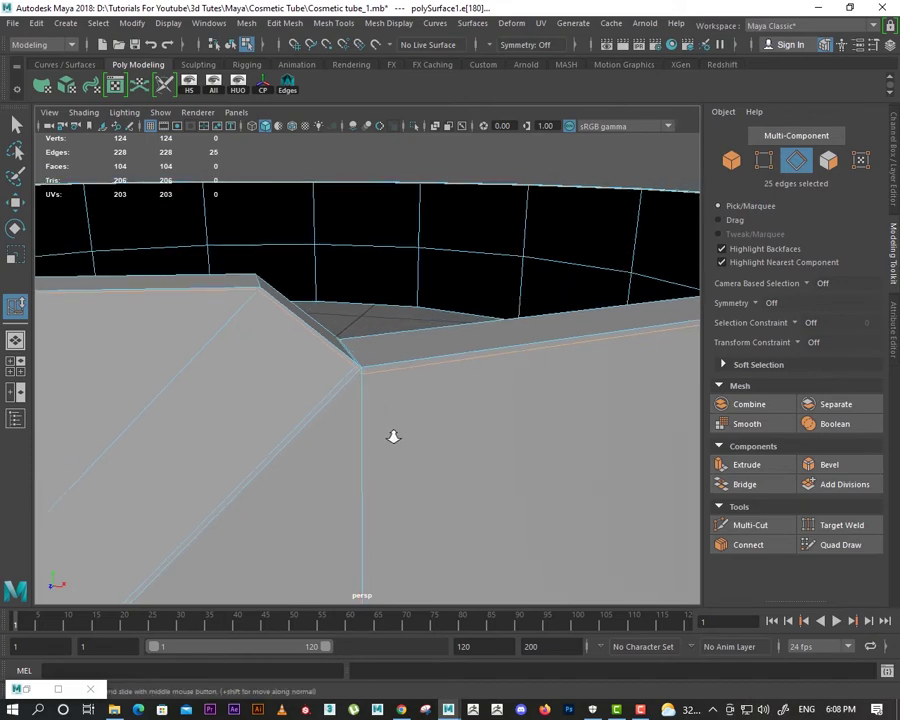
alt+drag(417, 449, 442, 424)
alt+right_drag(442, 424, 313, 422)
Step: Return to object mode and show the hidden tube body again
key(w)
key(F8)
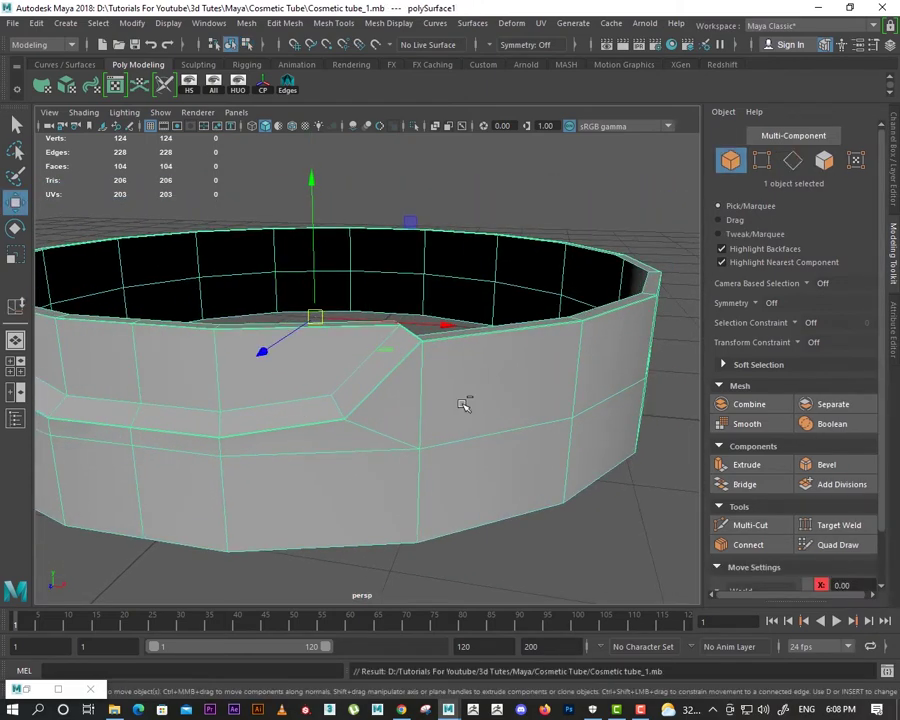
scroll(466, 402, up, 5)
click(213, 84)
Step: Select tube body pCylinder1, preview it smoothed, and switch to the front orthographic view
shift+click(285, 177)
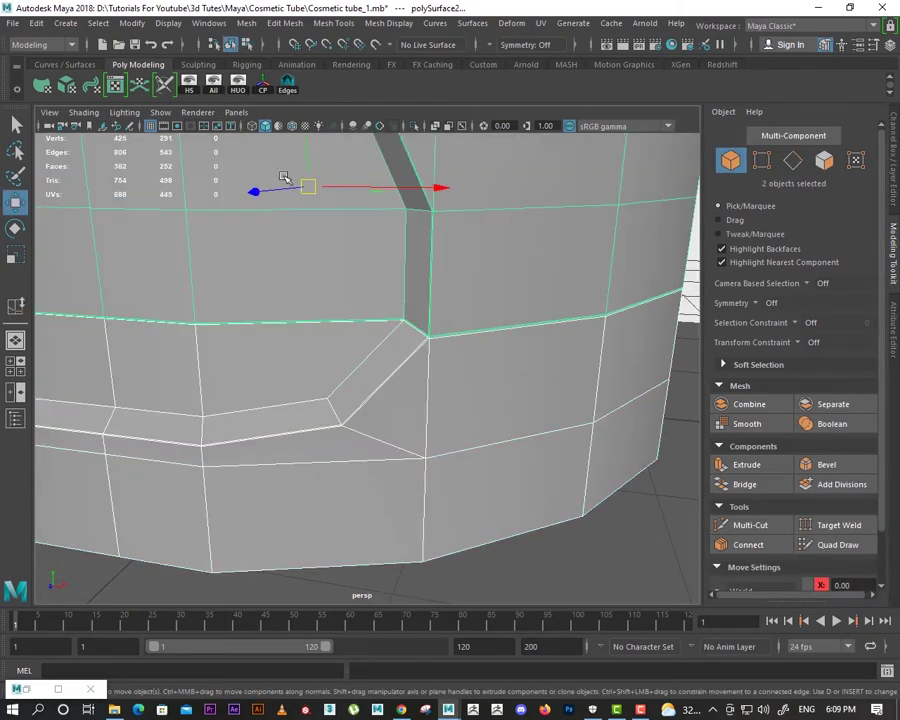
scroll(528, 397, down, 5)
mouse_move(570, 516)
alt+mouse_down()
mouse_move(348, 418)
mouse_move(268, 428)
mouse_move(375, 423)
alt+mouse_up()
scroll(375, 423, up, 3)
mouse_move(460, 480)
alt+mouse_down()
mouse_move(566, 424)
mouse_move(408, 410)
alt+mouse_up()
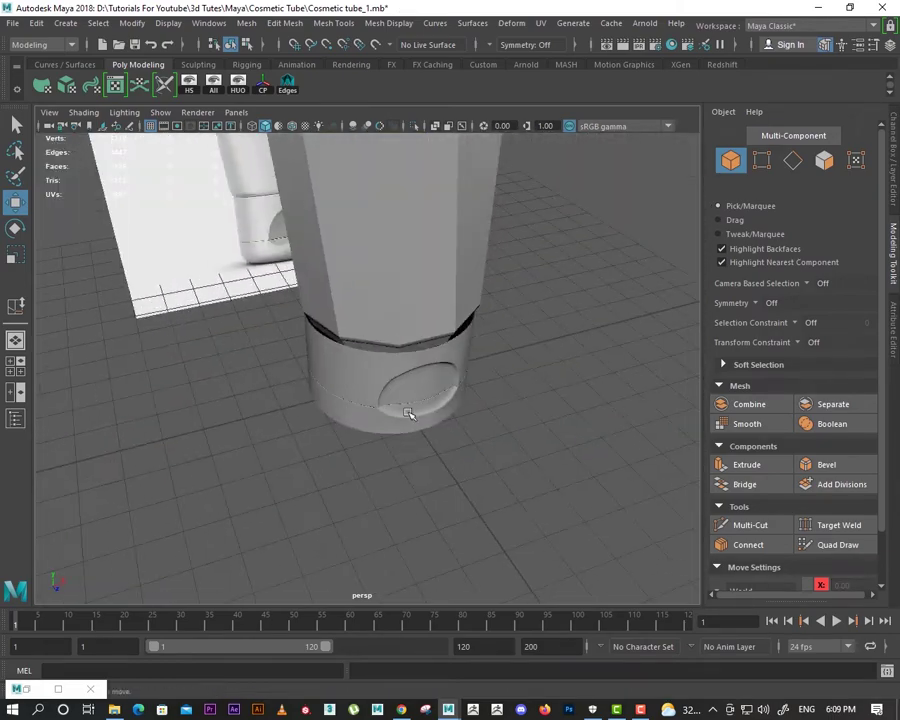
click(381, 425)
scroll(381, 425, up, 3)
key(3)
scroll(381, 425, down, 3)
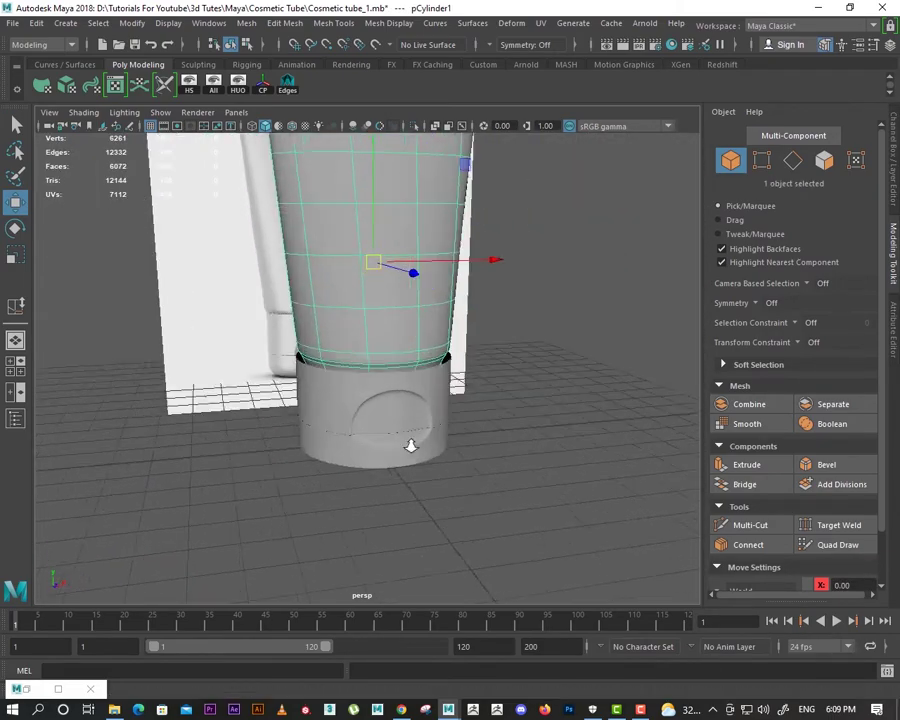
scroll(379, 424, up, 2)
key(space)
drag(378, 486, 187, 468)
scroll(464, 502, up, 3)
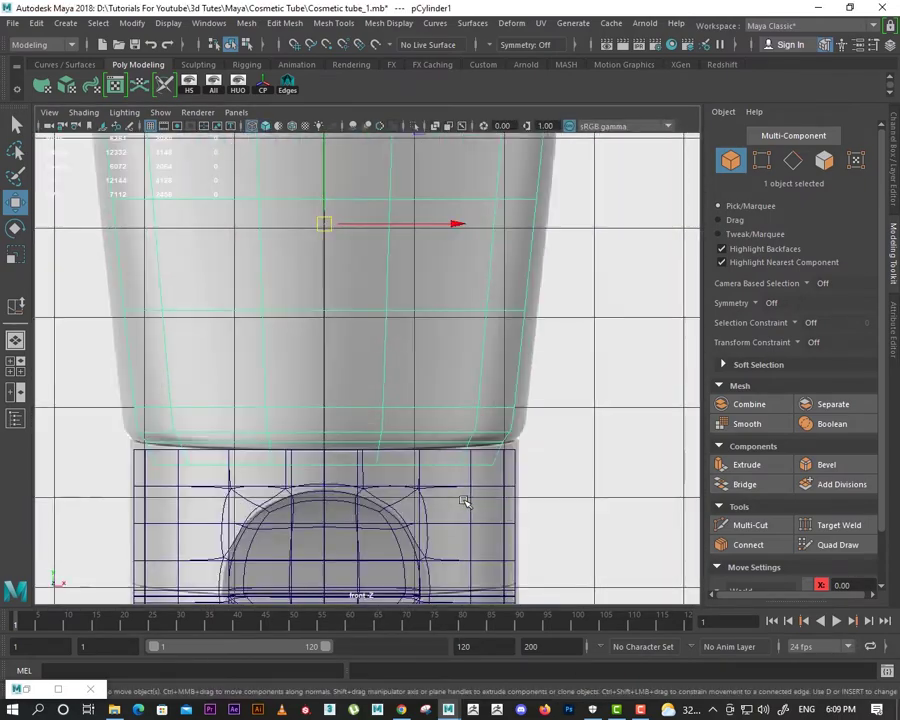
scroll(474, 393, up, 2)
Step: Marquee-select the vertex band at the body's bottom in the front view
right_drag(464, 300, 398, 296)
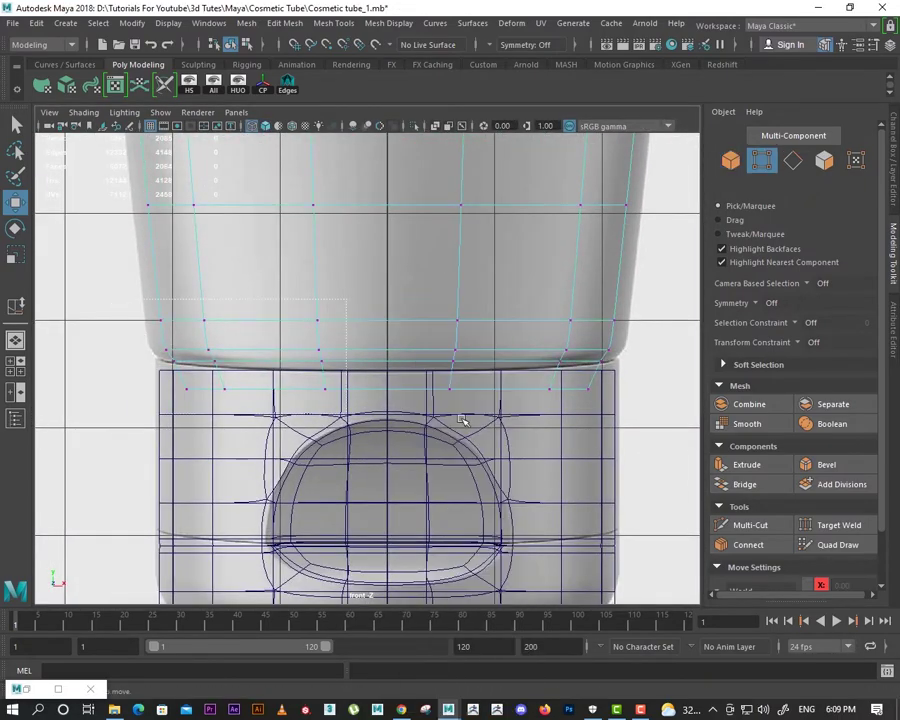
drag(462, 420, 540, 438)
scroll(428, 412, down, 3)
scroll(453, 495, up, 3)
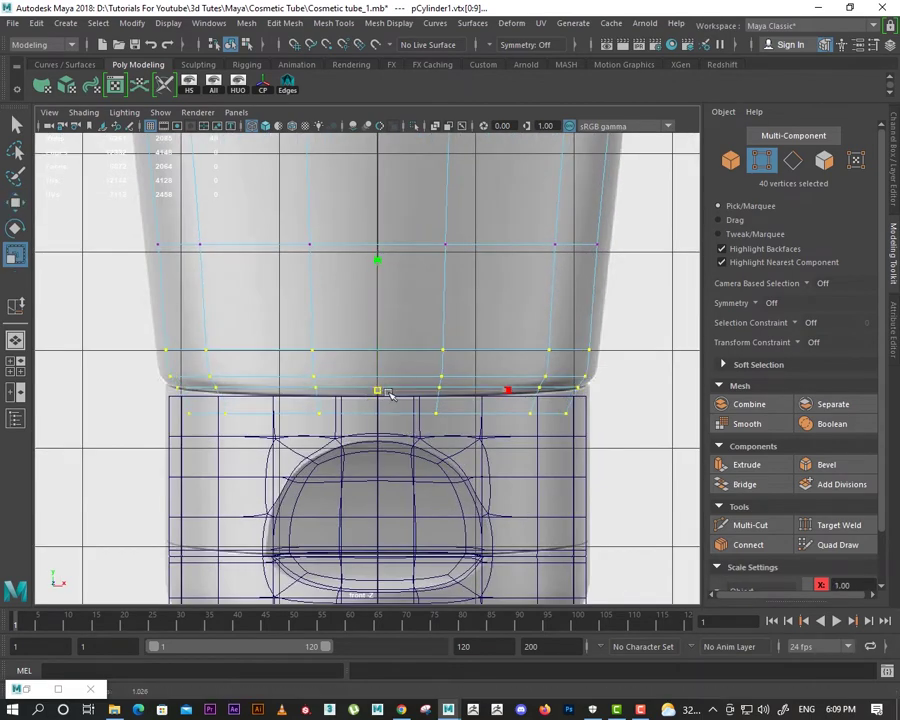
scroll(560, 370, down, 1)
alt+middle_drag(615, 289, 584, 350)
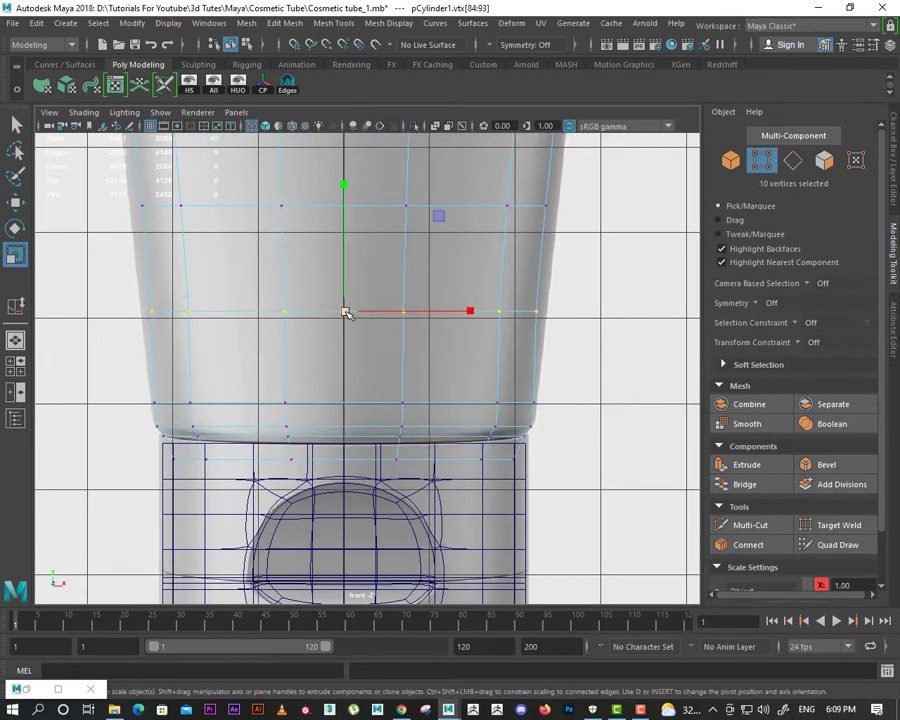
alt+middle_drag(381, 404, 395, 459)
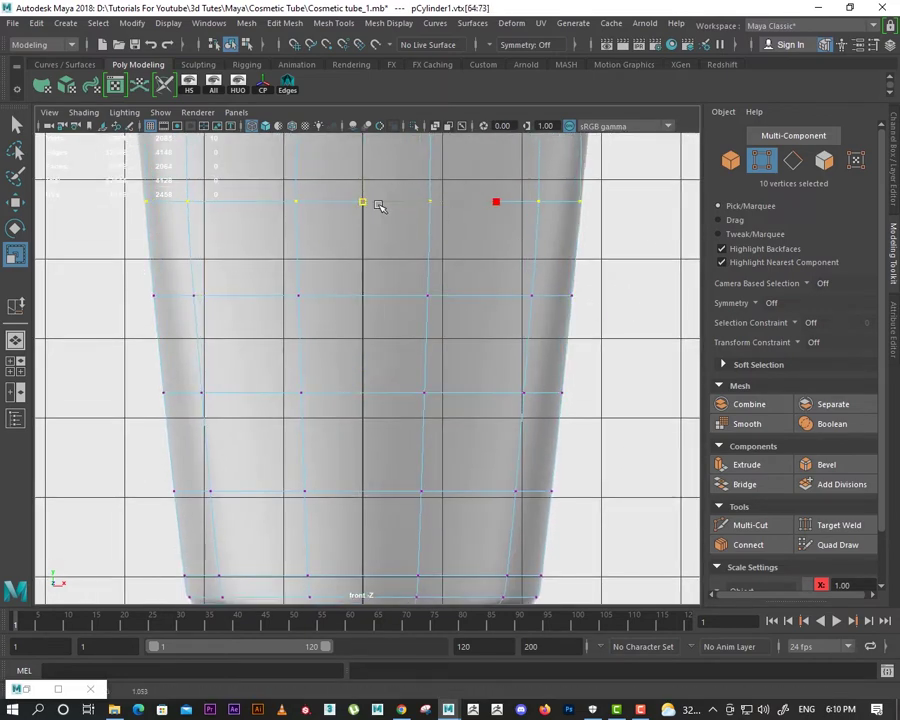
alt+middle_drag(380, 205, 174, 275)
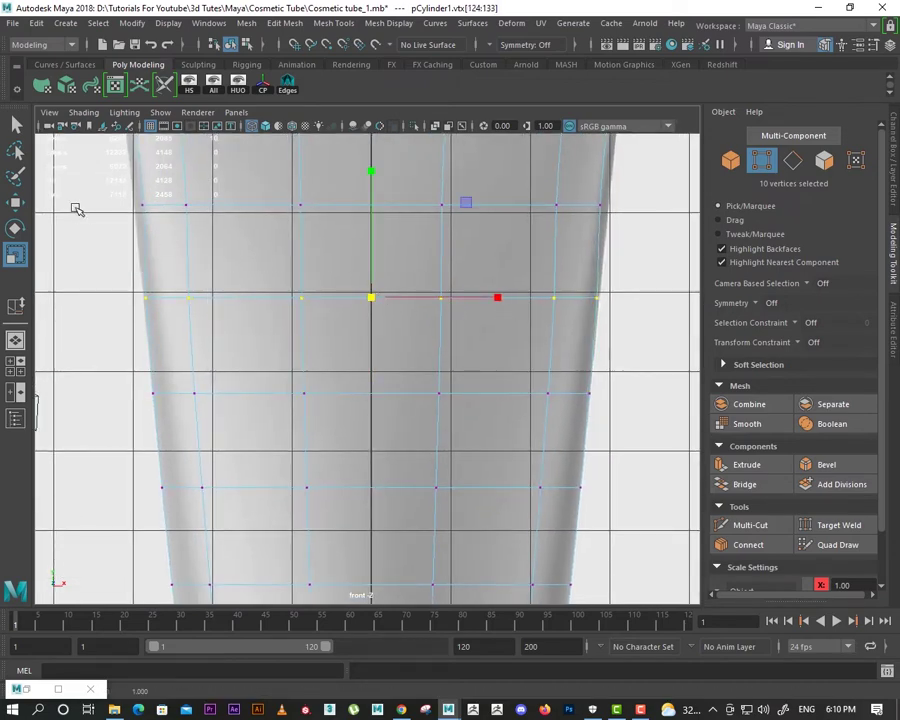
Step: Check the tube bottom in perspective, then select another ring of body vertices in front view
key(space)
key(space)
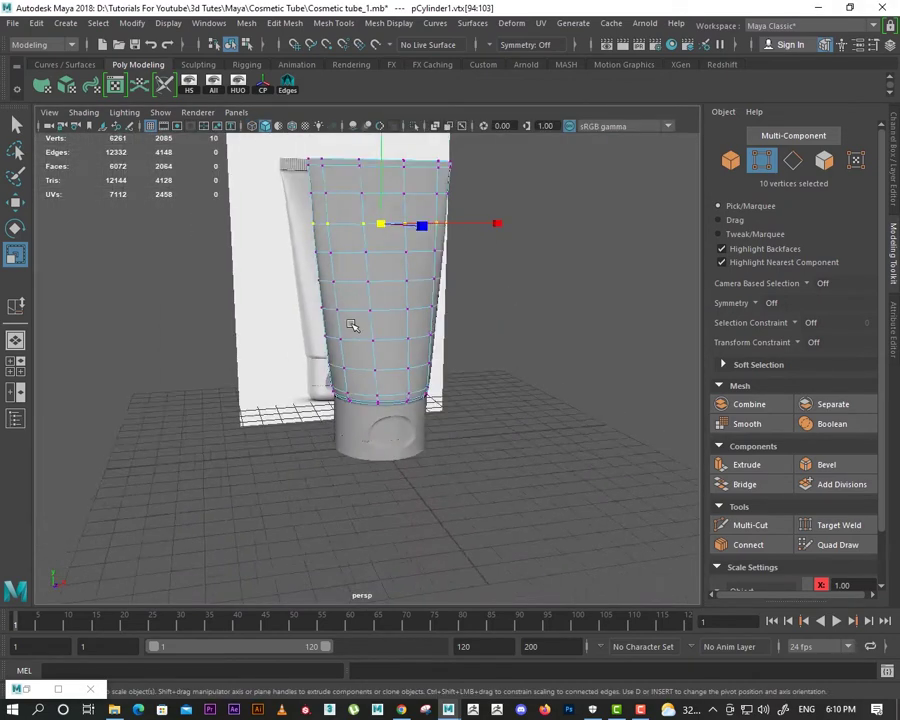
alt+drag(354, 324, 420, 318)
alt+right_drag(420, 318, 492, 428)
key(space)
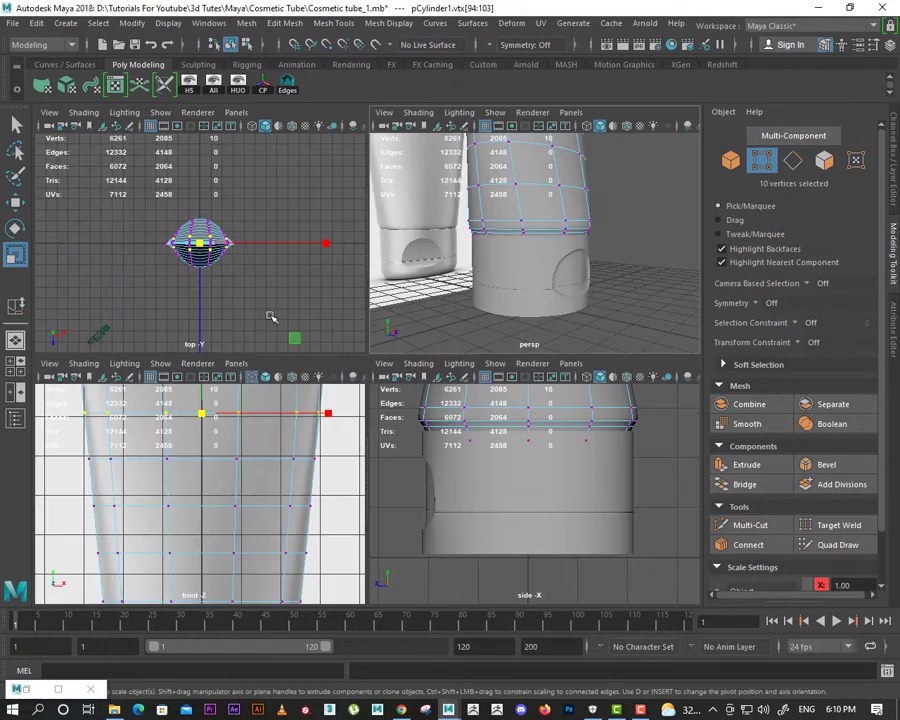
key(space)
alt+middle_drag(148, 139, 146, 264)
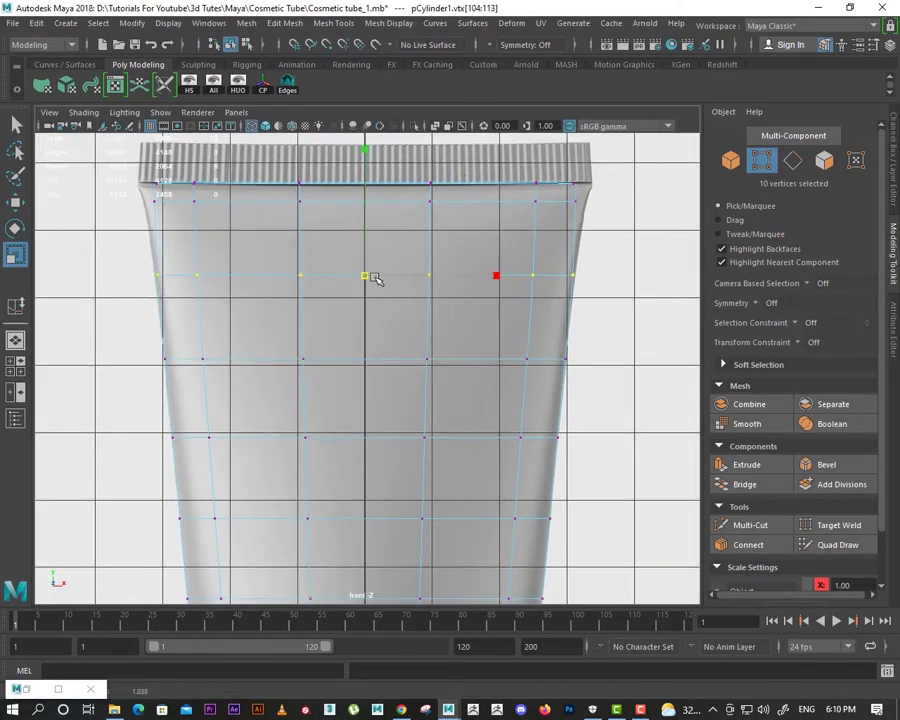
alt+middle_drag(240, 244, 242, 292)
drag(155, 190, 540, 269)
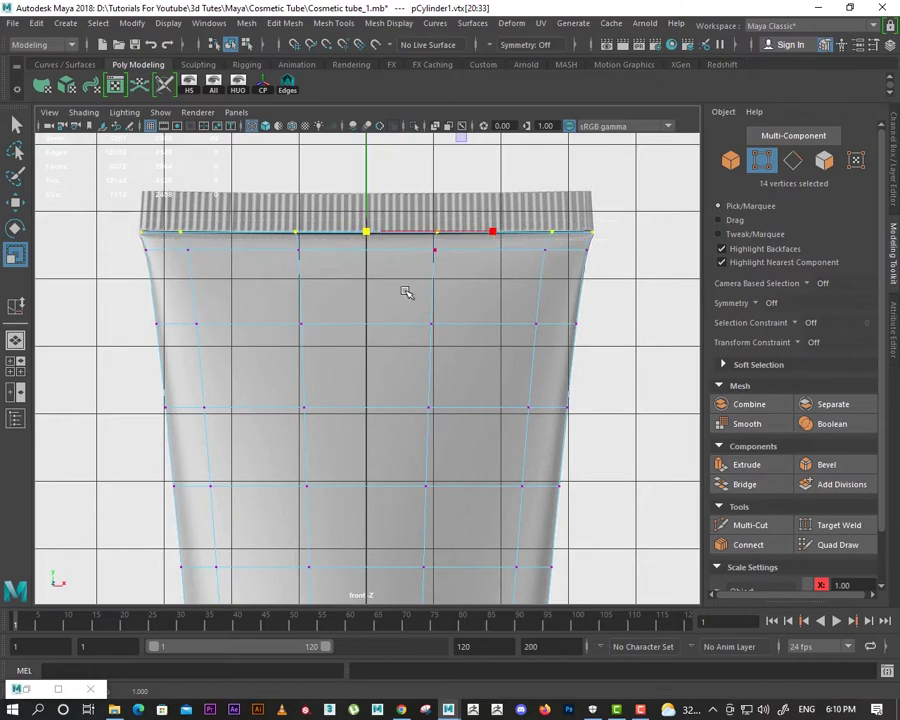
Step: Scale the bottom vertex ring slightly outward so the body meets the cap band
key(space)
key(space)
mouse_move(382, 331)
alt+mouse_down()
mouse_move(372, 418)
mouse_move(464, 442)
alt+mouse_up()
mouse_move(464, 442)
alt+right_down()
mouse_move(409, 438)
mouse_move(502, 369)
alt+right_up()
alt+drag(502, 369, 418, 393)
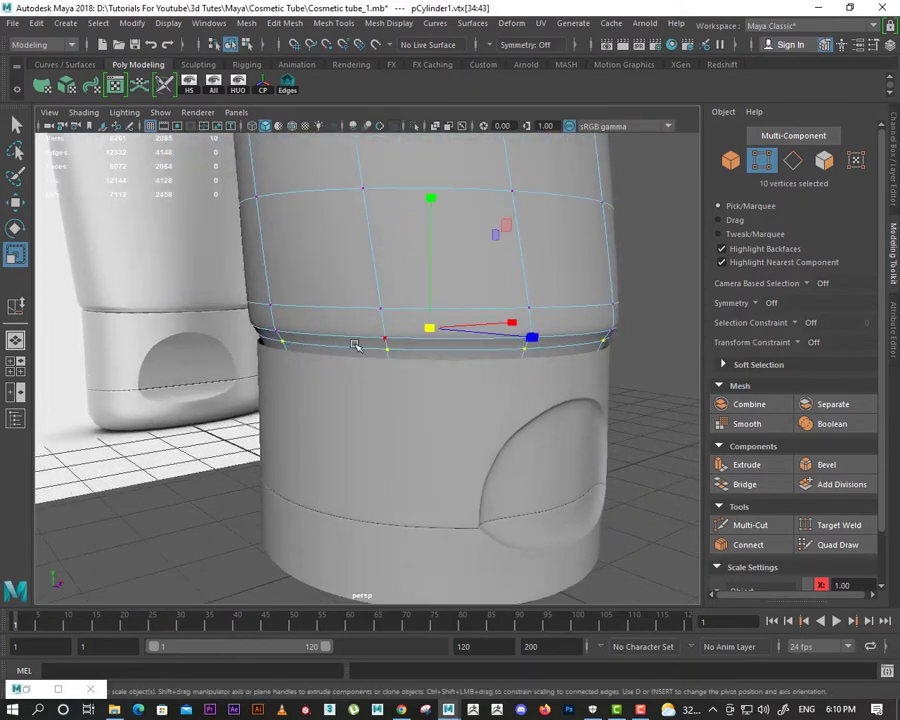
drag(427, 331, 464, 372)
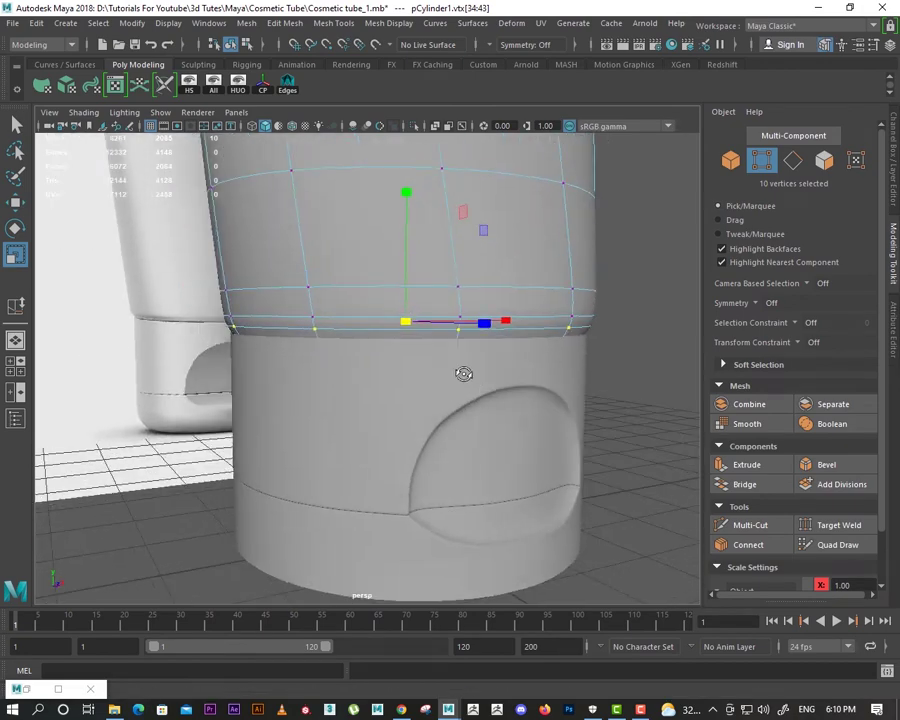
alt+right_drag(464, 372, 442, 420)
mouse_move(442, 420)
alt+mouse_down()
mouse_move(492, 442)
mouse_move(485, 420)
alt+mouse_up()
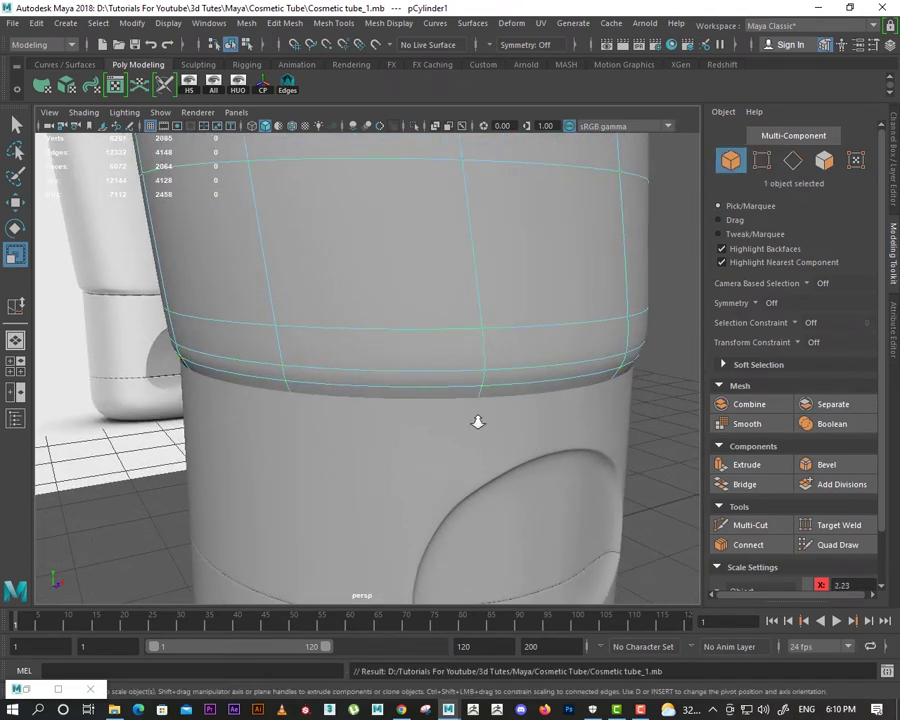
alt+right_drag(478, 422, 424, 442)
Step: Isolate and frame cap band polySurface2, then extrude its top rim edges
click(370, 424)
key(1)
alt+right_drag(370, 424, 450, 430)
alt+drag(450, 430, 383, 403)
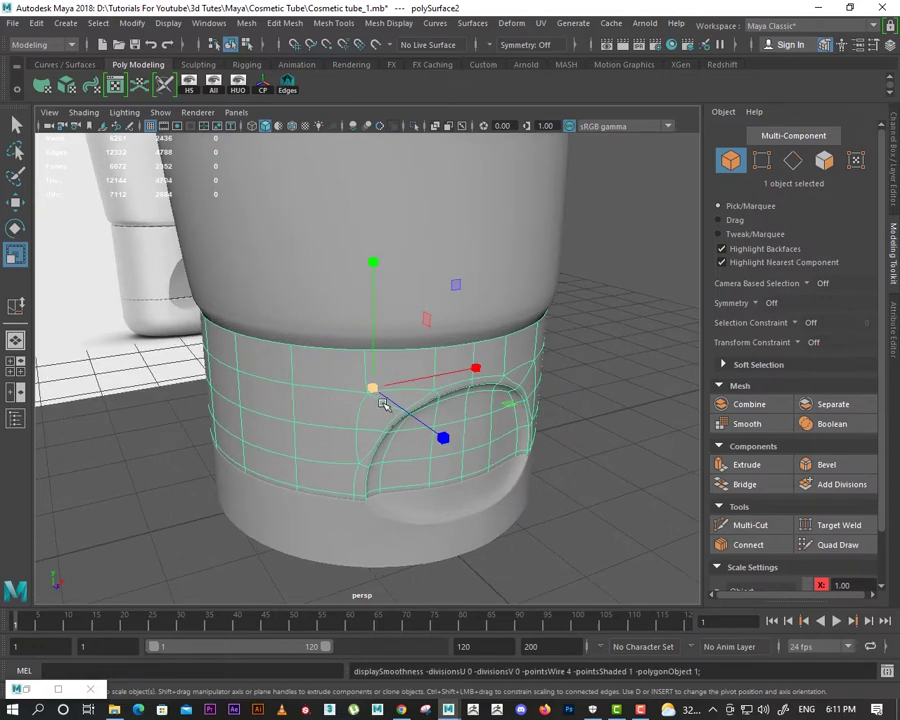
key(ctrl+1)
key(f)
right_drag(335, 305, 340, 260)
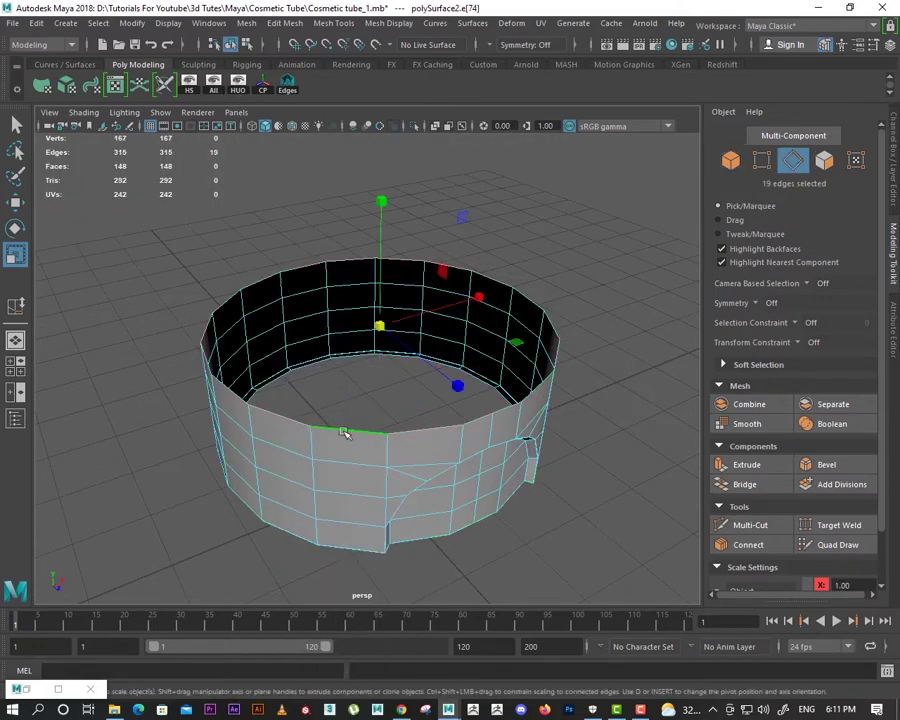
key(ctrl+e)
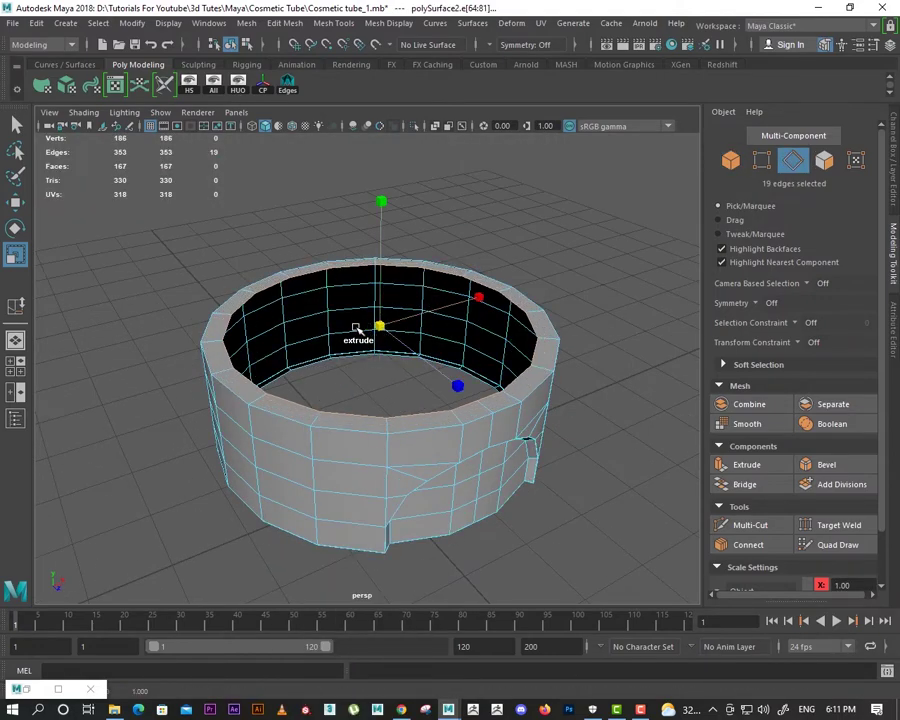
Step: Pick the Insert Edge Loop tool for the band, then end isolation to show all parts
alt+drag(355, 328, 376, 374)
shift+right_drag(376, 374, 352, 372)
alt+drag(352, 372, 348, 352)
mouse_move(348, 352)
alt+right_down()
mouse_move(397, 333)
mouse_move(360, 398)
alt+right_up()
key(F8)
key(w)
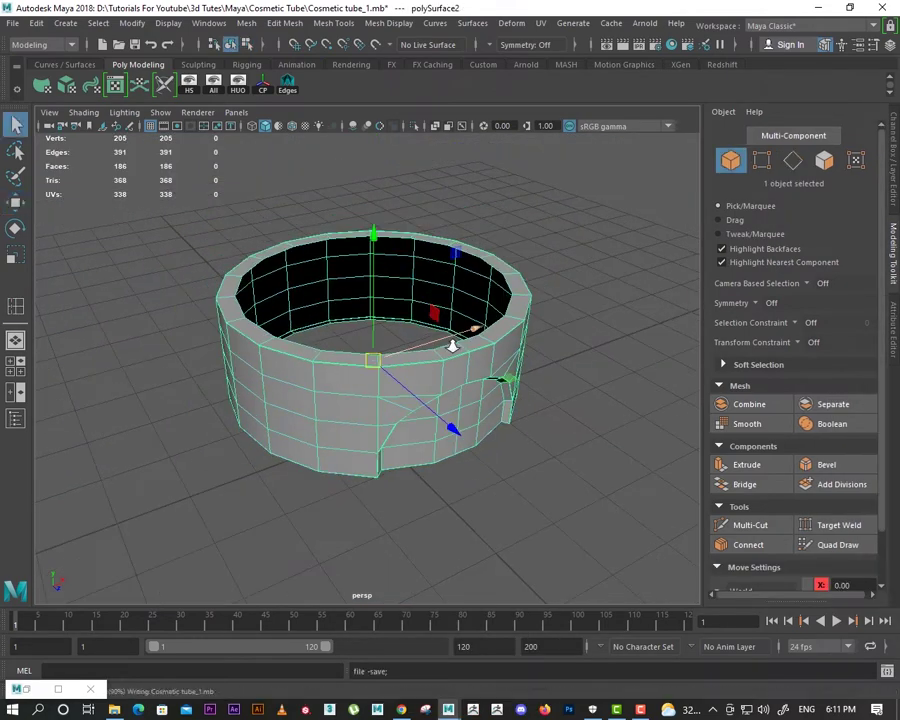
alt+drag(452, 344, 470, 360)
key(ctrl+1)
alt+right_drag(470, 360, 507, 400)
click(585, 396)
mouse_move(585, 396)
alt+right_down()
mouse_move(562, 416)
mouse_move(460, 438)
mouse_move(420, 432)
mouse_move(420, 416)
alt+right_up()
Step: Reselect the cap band's top rim edges and insert an edge loop around the cap
click(420, 416)
alt+drag(420, 416, 424, 460)
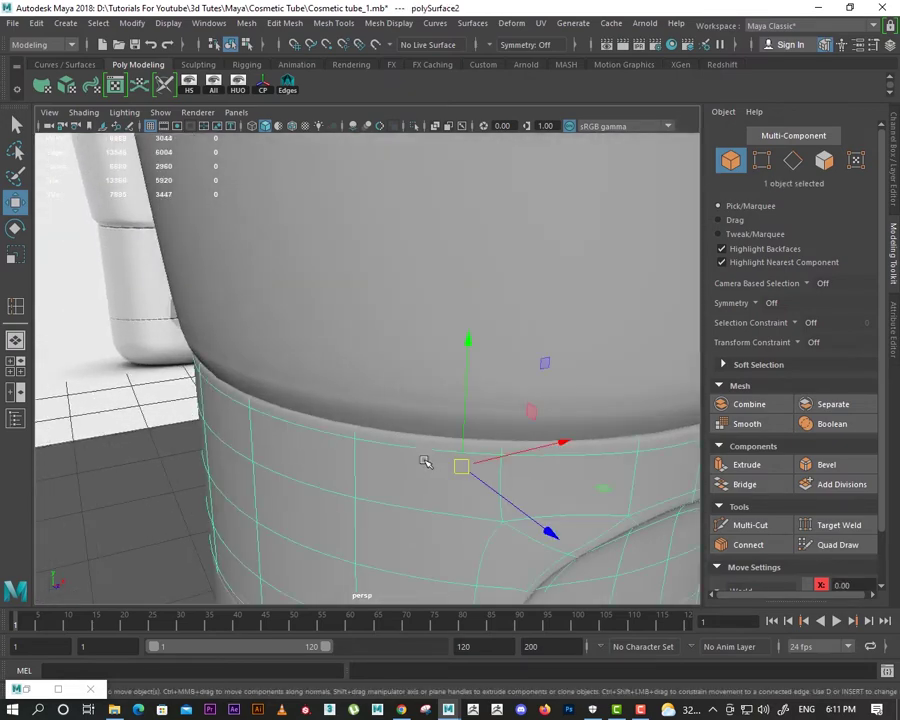
alt+right_drag(424, 460, 430, 478)
mouse_move(430, 478)
alt+mouse_down()
mouse_move(438, 476)
mouse_move(384, 456)
mouse_move(355, 415)
alt+mouse_up()
key(F10)
double_click(400, 418)
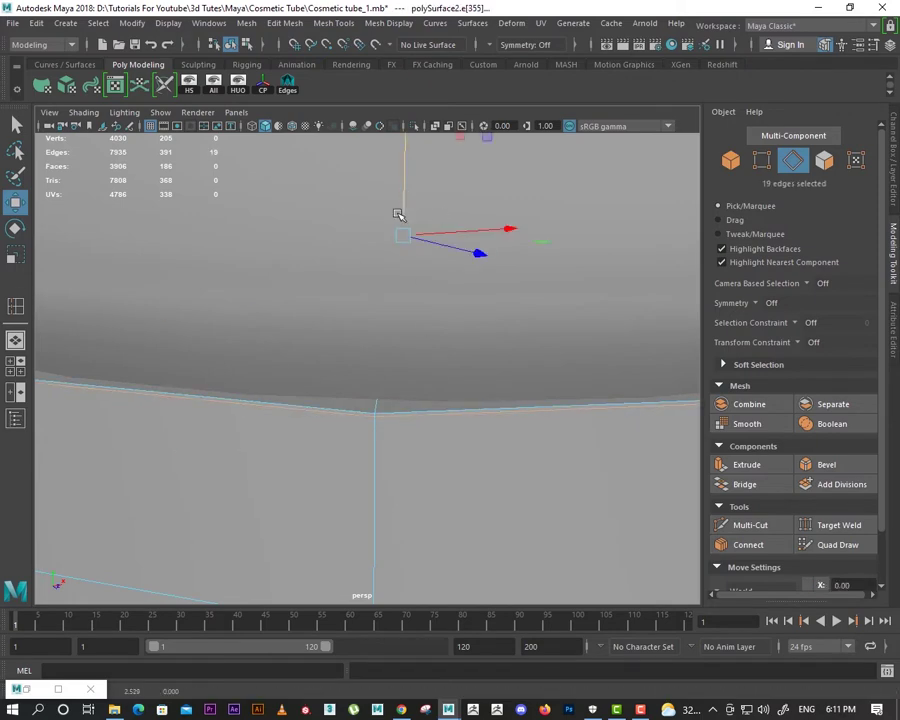
shift+right_drag(442, 408, 370, 396)
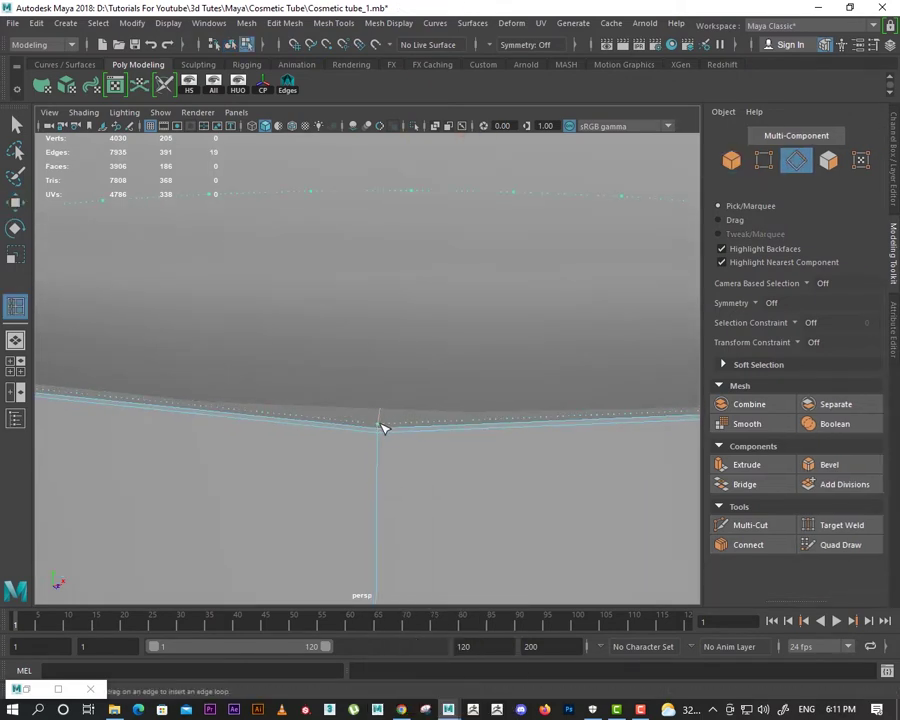
key(w)
alt+drag(463, 359, 418, 435)
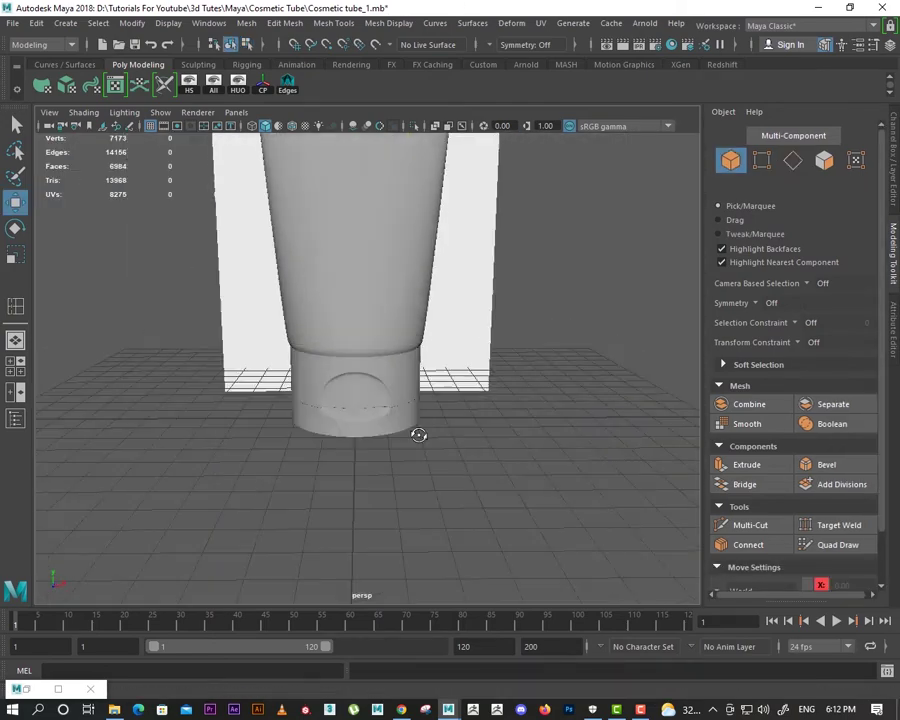
Step: Frame the bottom of the cap and select its lower row of faces
alt+right_drag(418, 435, 326, 334)
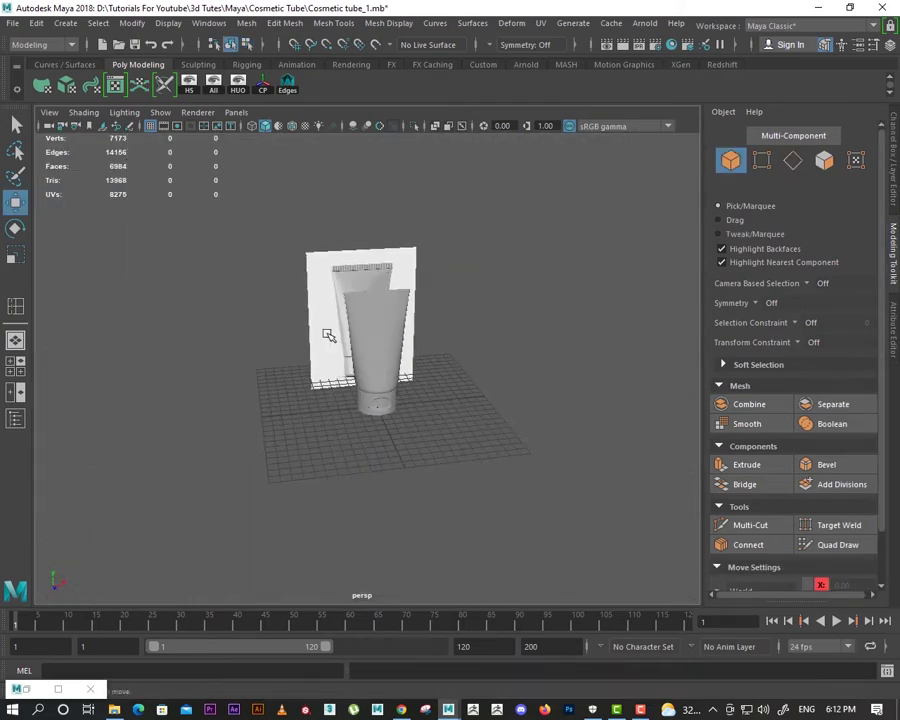
mouse_move(326, 334)
alt+mouse_down()
mouse_move(402, 256)
mouse_move(526, 326)
mouse_move(409, 308)
mouse_move(498, 295)
mouse_move(241, 307)
mouse_move(484, 310)
mouse_move(235, 299)
mouse_move(398, 301)
mouse_move(315, 330)
mouse_move(373, 394)
alt+mouse_up()
alt+right_drag(373, 394, 225, 277)
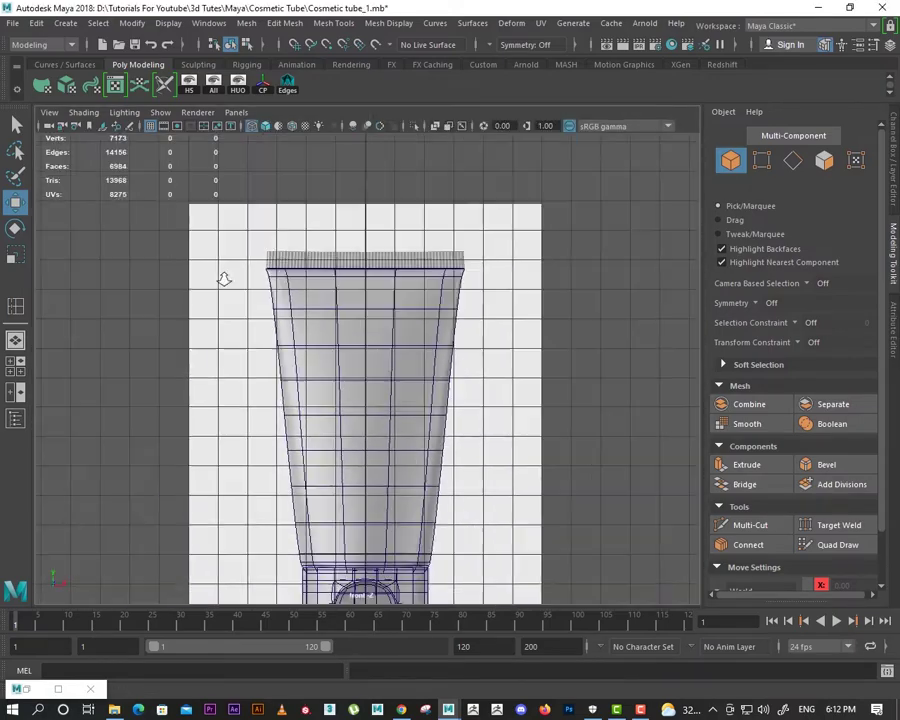
alt+middle_drag(225, 277, 440, 305)
alt+right_drag(370, 470, 511, 426)
scroll(511, 426, up, 3)
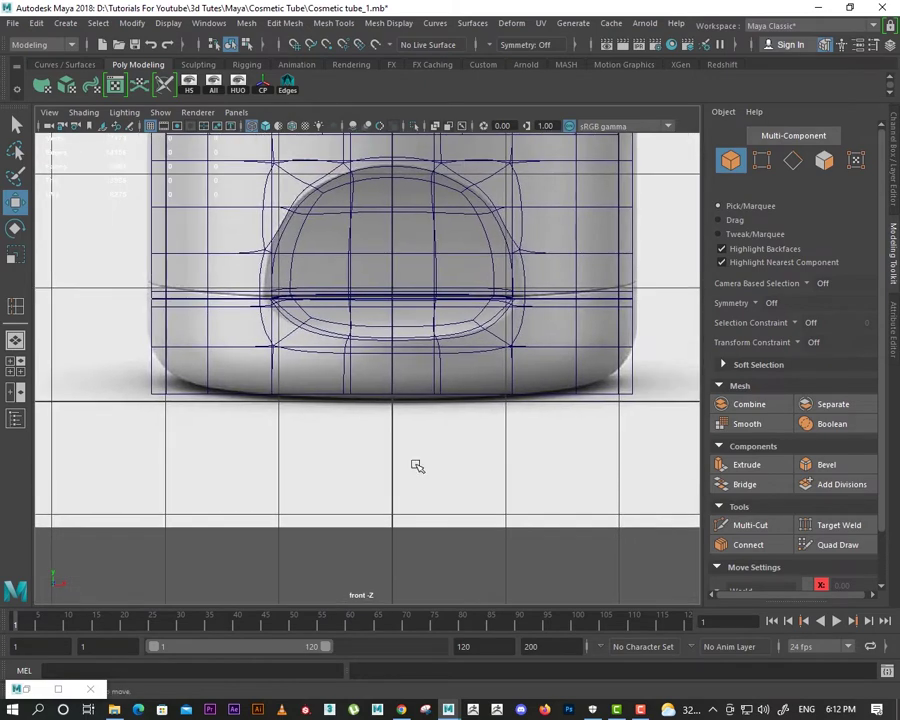
click(476, 392)
right_drag(476, 392, 476, 338)
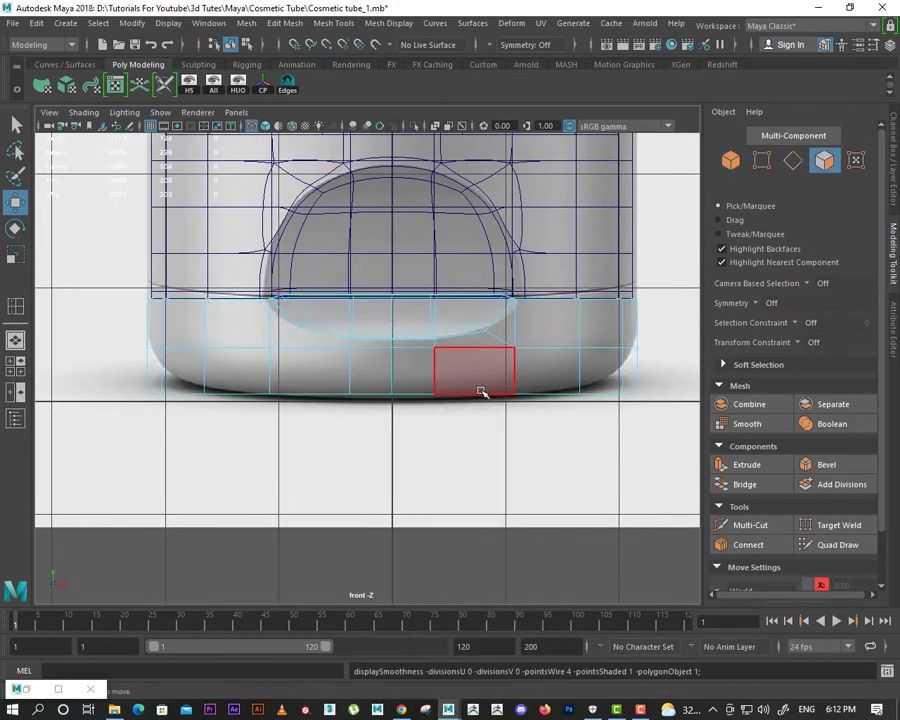
drag(322, 440, 486, 446)
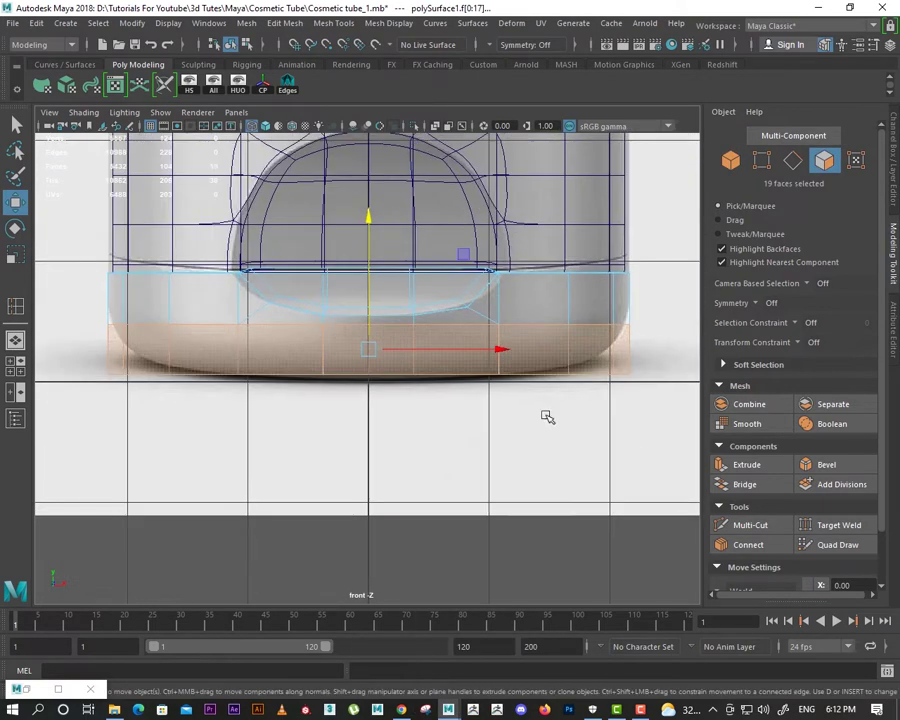
key(space)
key(space)
alt+drag(344, 330, 344, 400)
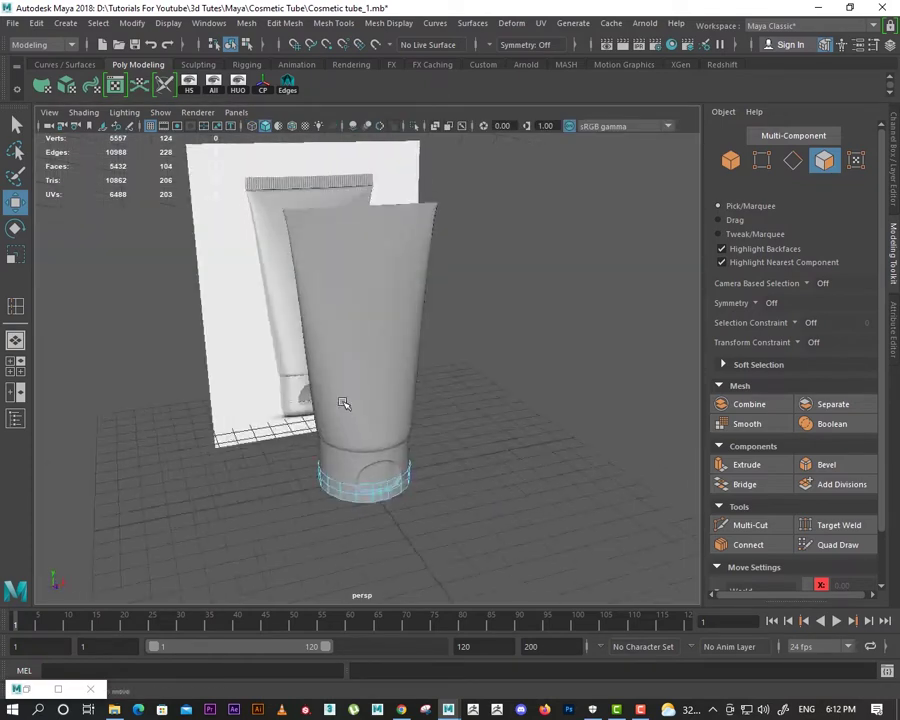
mouse_move(344, 400)
alt+right_down()
mouse_move(428, 516)
mouse_move(450, 474)
alt+right_up()
Step: Select the cap's bottom edge loop in the front view
right_drag(434, 298, 434, 262)
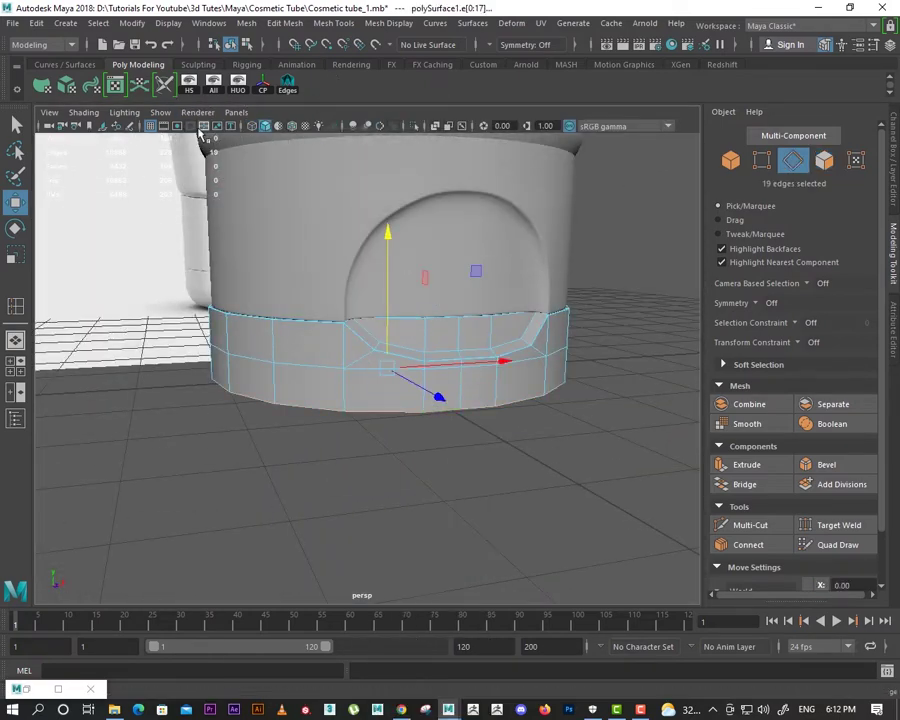
alt+drag(203, 138, 428, 414)
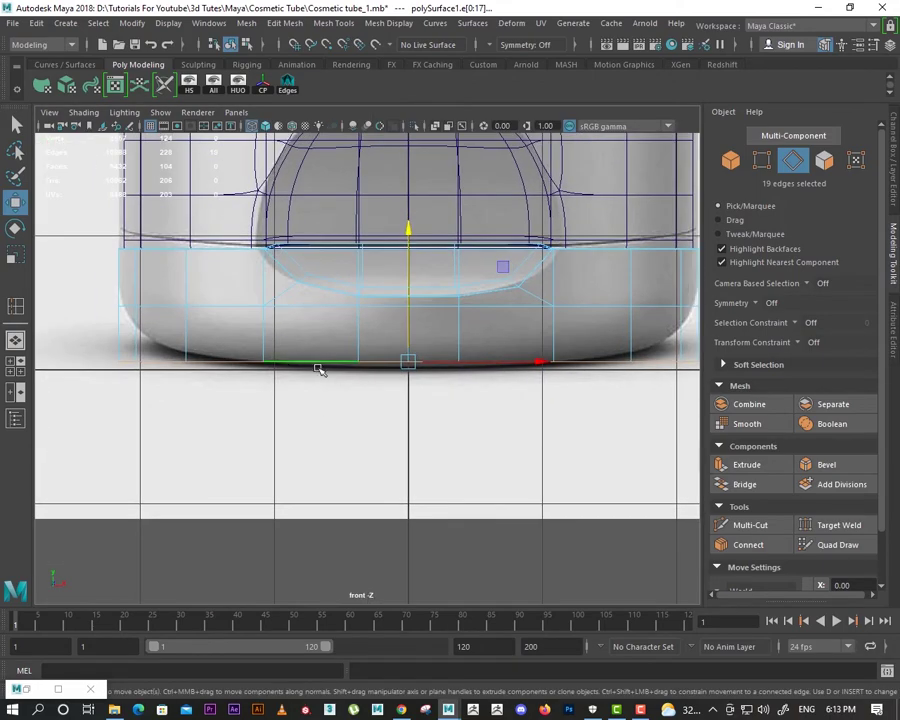
right_drag(356, 300, 356, 342)
scroll(410, 390, down, 2)
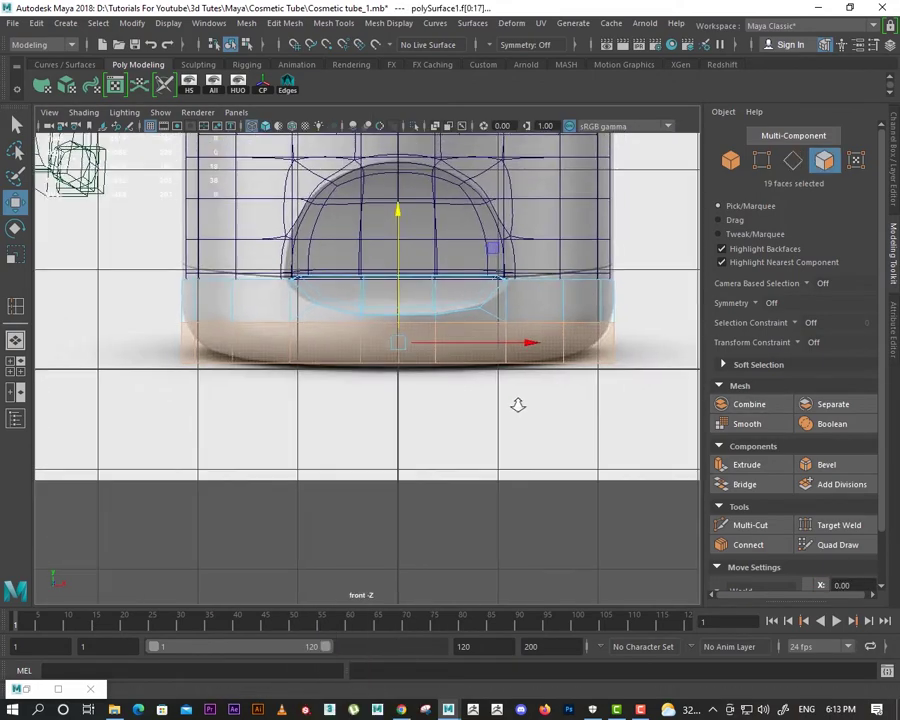
alt+right_drag(206, 400, 344, 398)
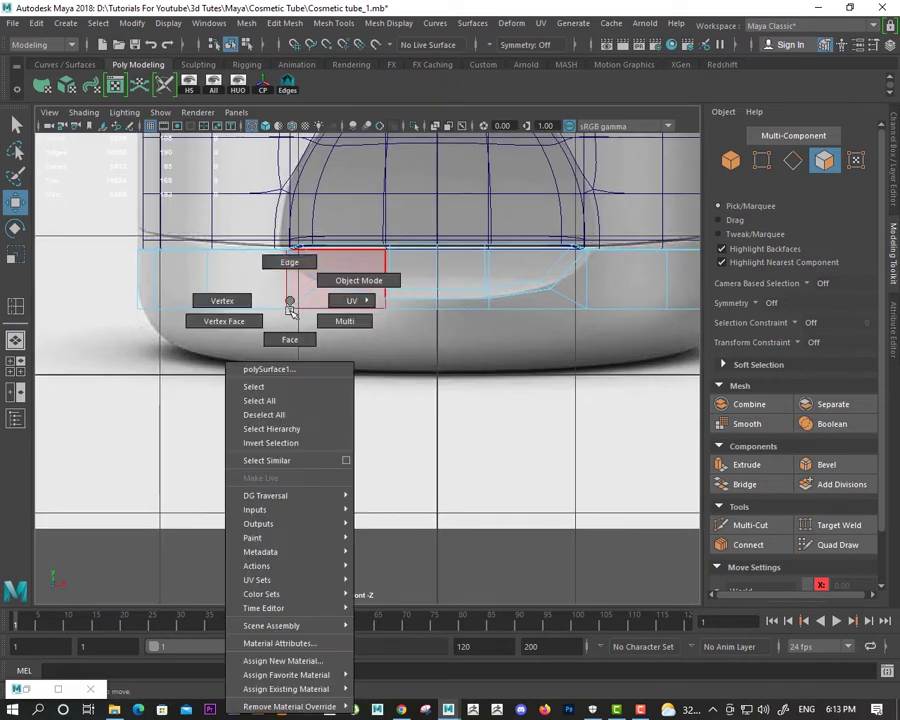
right_drag(290, 300, 290, 260)
double_click(228, 310)
key(w)
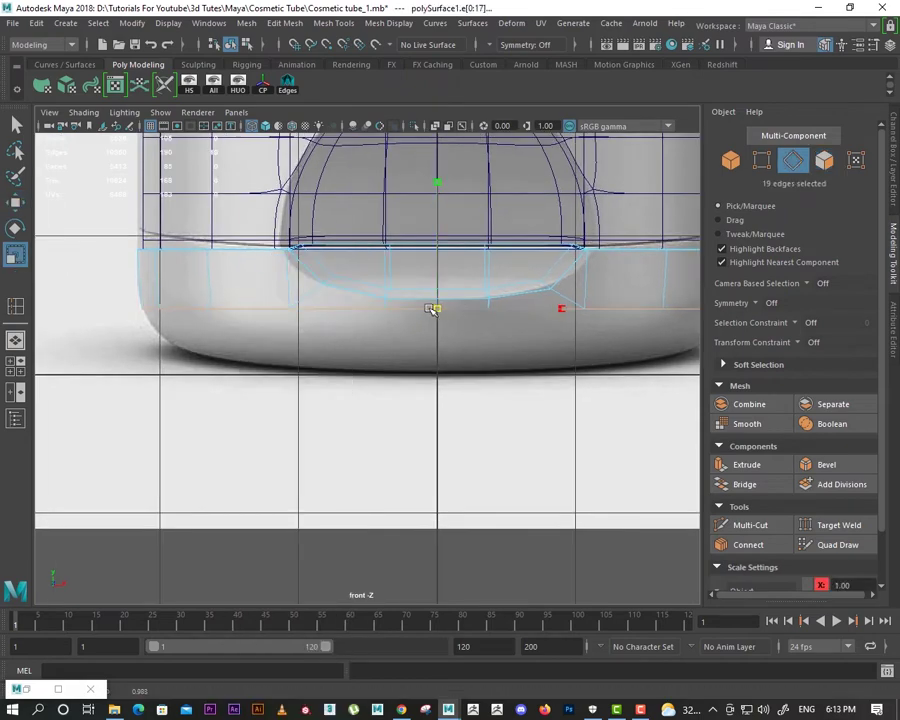
alt+right_drag(428, 323, 460, 385)
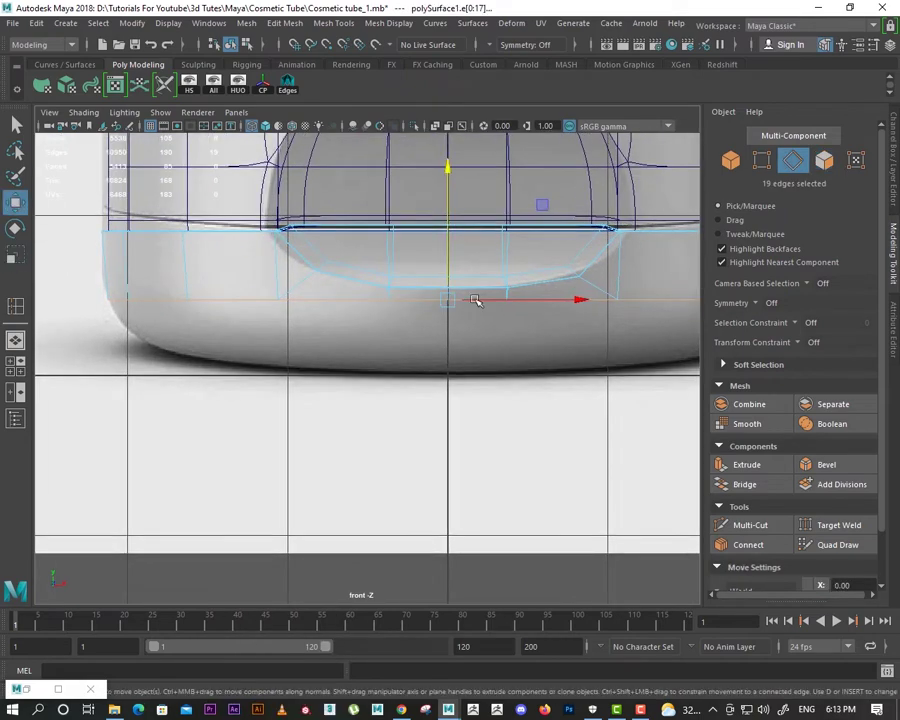
alt+right_drag(442, 300, 352, 387)
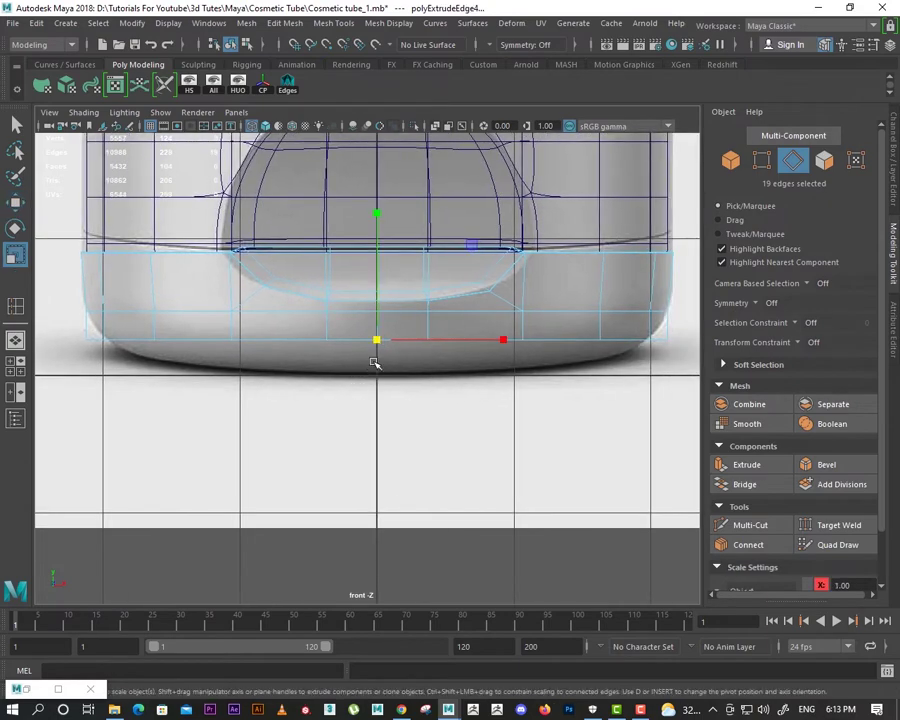
Step: Extrude the bottom edge loop, raise it slightly and scale it inward
key(w)
alt+right_drag(352, 340, 448, 424)
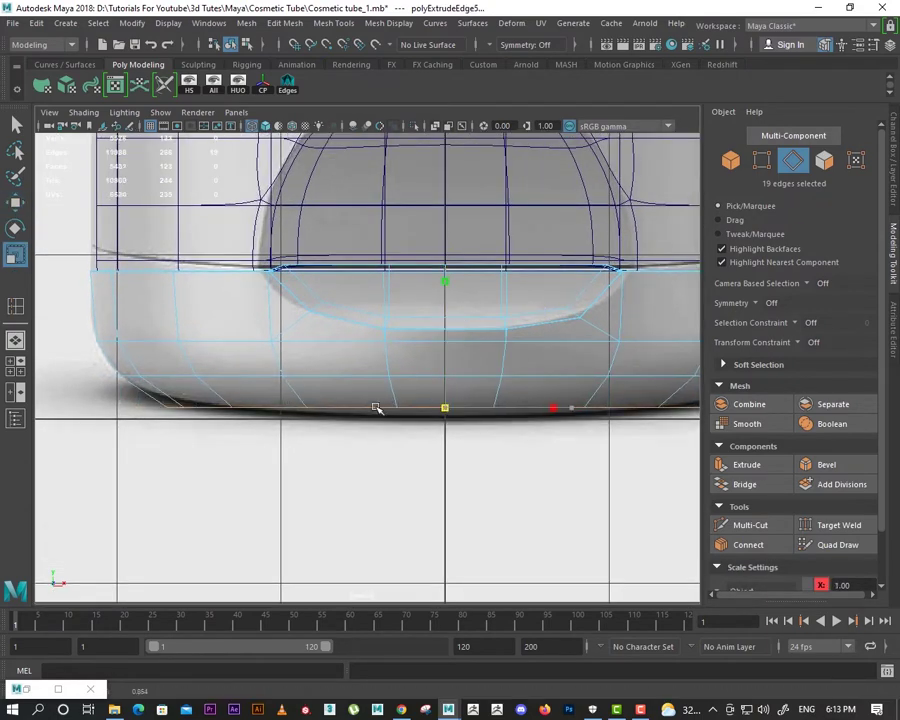
drag(444, 345, 448, 339)
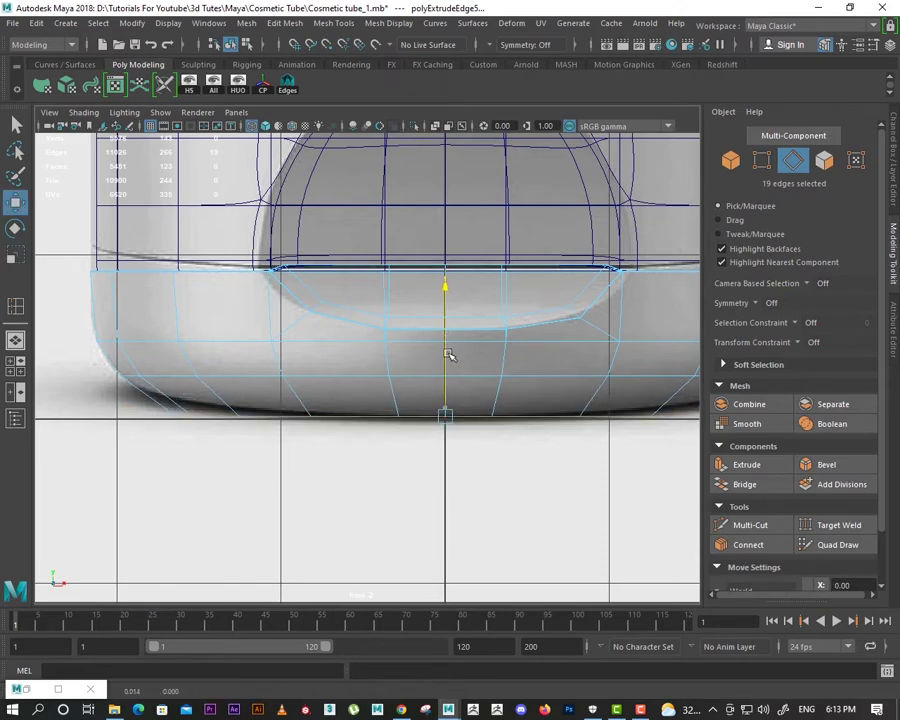
key(space)
key(space)
mouse_move(472, 334)
alt+mouse_down()
mouse_move(400, 386)
mouse_move(417, 395)
mouse_move(352, 362)
mouse_move(426, 388)
mouse_move(454, 411)
mouse_move(464, 452)
mouse_move(388, 404)
mouse_move(446, 420)
mouse_move(500, 386)
mouse_move(476, 456)
mouse_move(506, 470)
mouse_move(507, 427)
mouse_move(408, 388)
alt+mouse_up()
key(r)
key(w)
Step: Merge the bottom opening into a single centre vertex with Merge to Center
shift+right_click(418, 336)
click(416, 295)
click(480, 424)
Step: Save the scene and orbit around the closed-off cap
key(ctrl+s)
alt+right_drag(408, 388, 488, 470)
mouse_move(488, 470)
alt+mouse_down()
mouse_move(394, 412)
mouse_move(346, 432)
mouse_move(346, 490)
alt+mouse_up()
key(space)
scroll(370, 374, down, 3)
Step: Select the box at the tube top, switch it to vertex mode, and save
scroll(370, 374, up, 4)
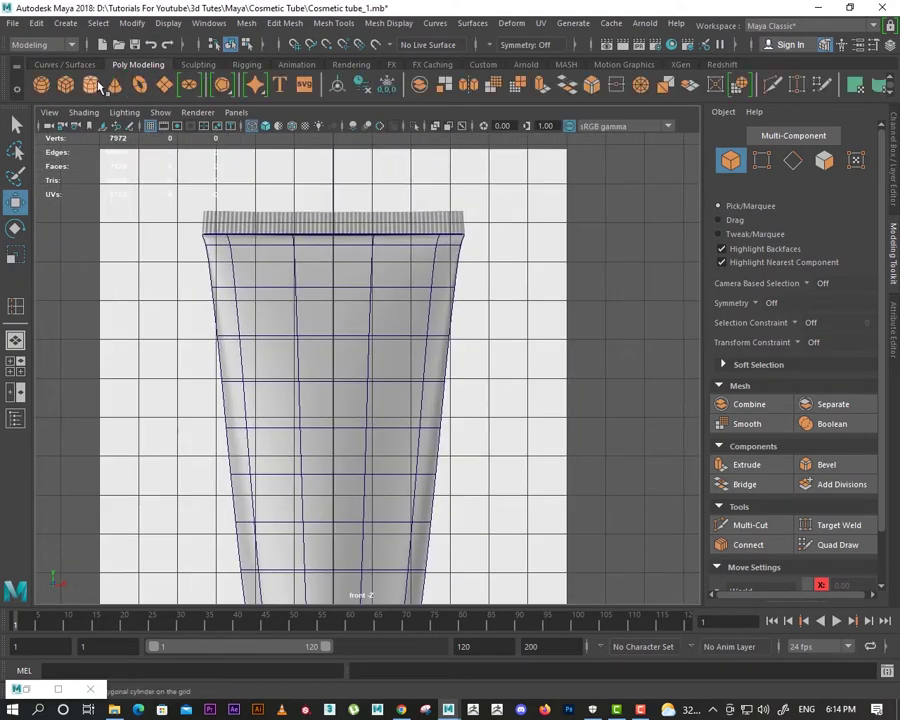
scroll(341, 490, down, 2)
click(341, 490)
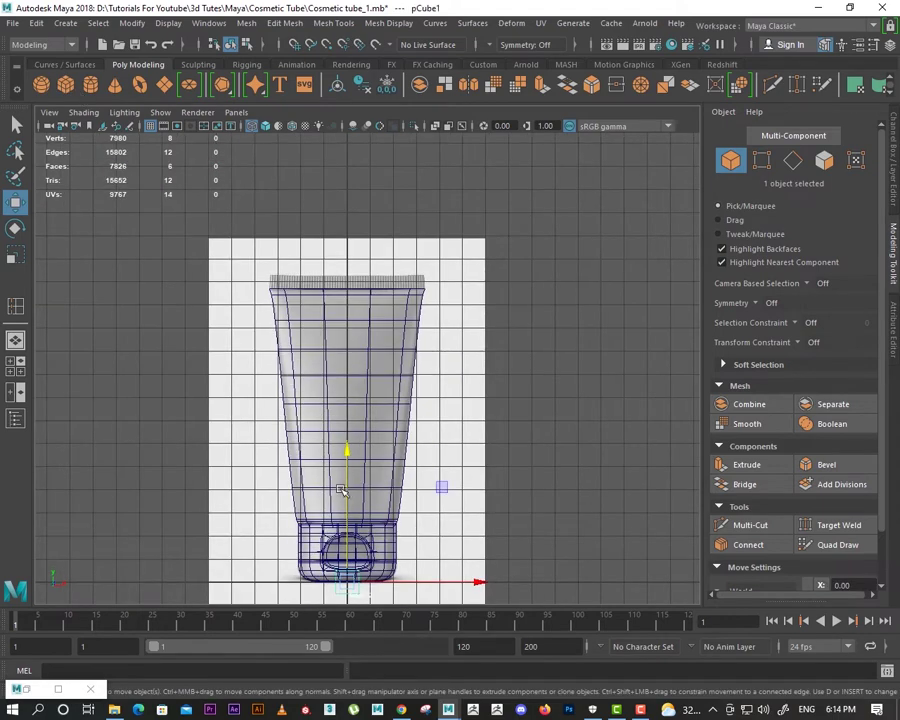
scroll(530, 362, up, 2)
scroll(434, 376, up, 3)
scroll(396, 367, up, 1)
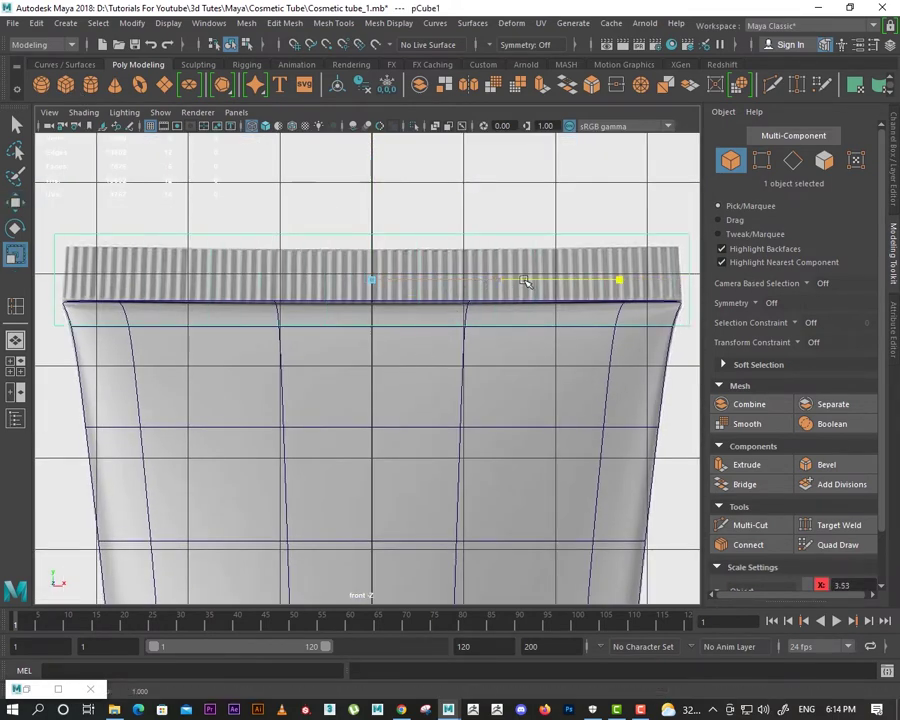
right_click(311, 233)
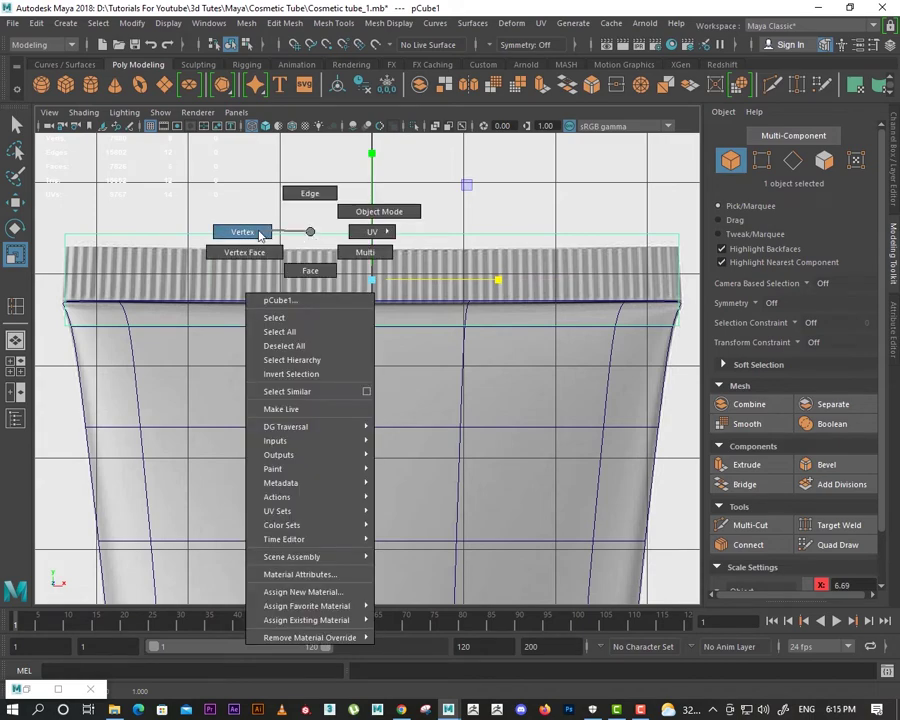
click(260, 233)
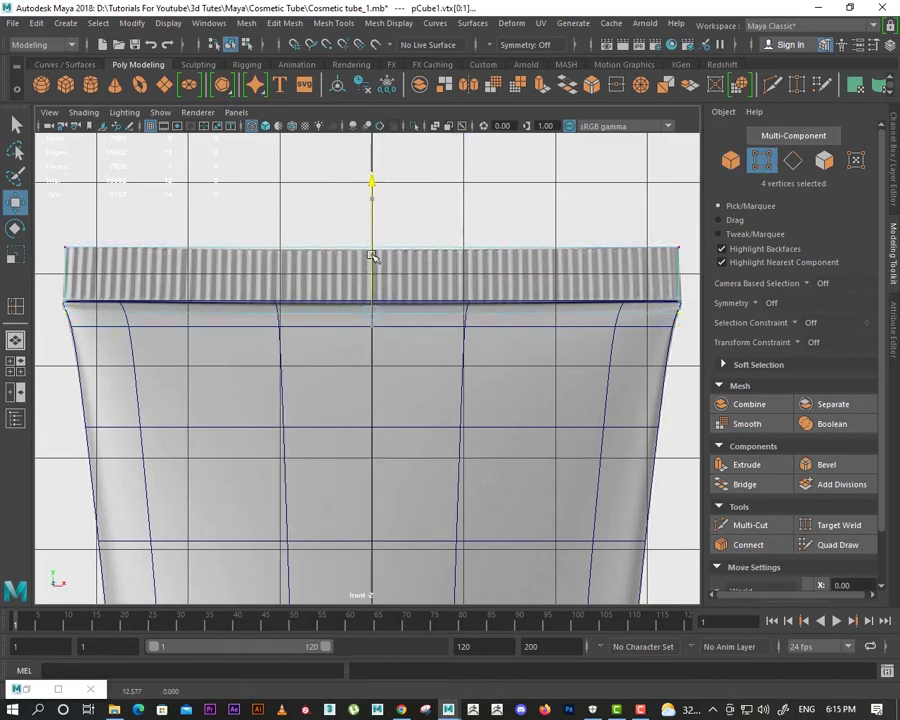
key(ctrl+s)
Step: Scale pCube1 down into a thin slat over the tube's top edge
scroll(316, 390, up, 1)
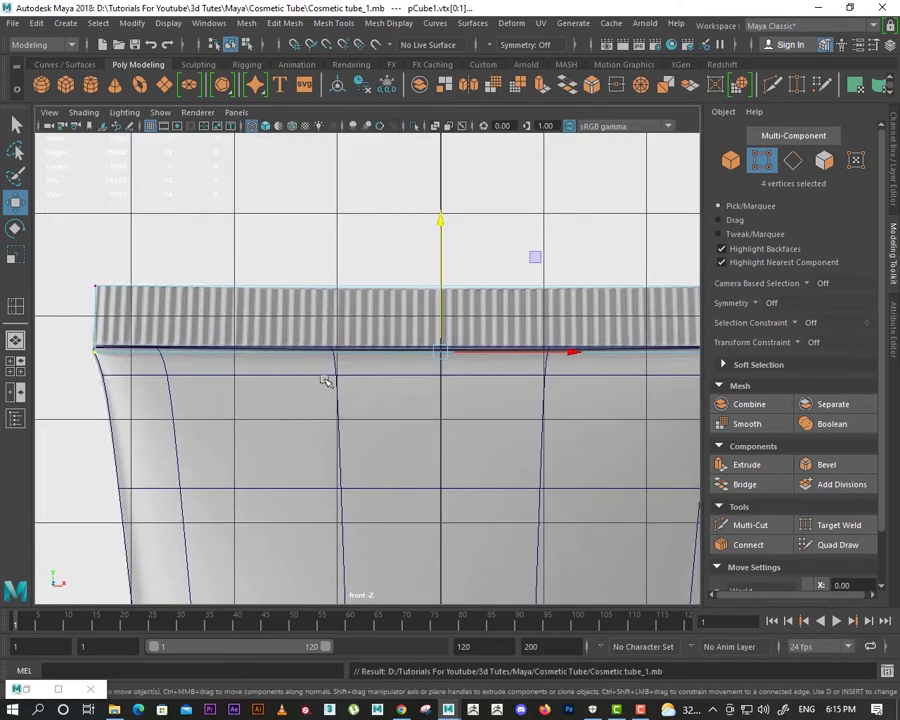
key(F8)
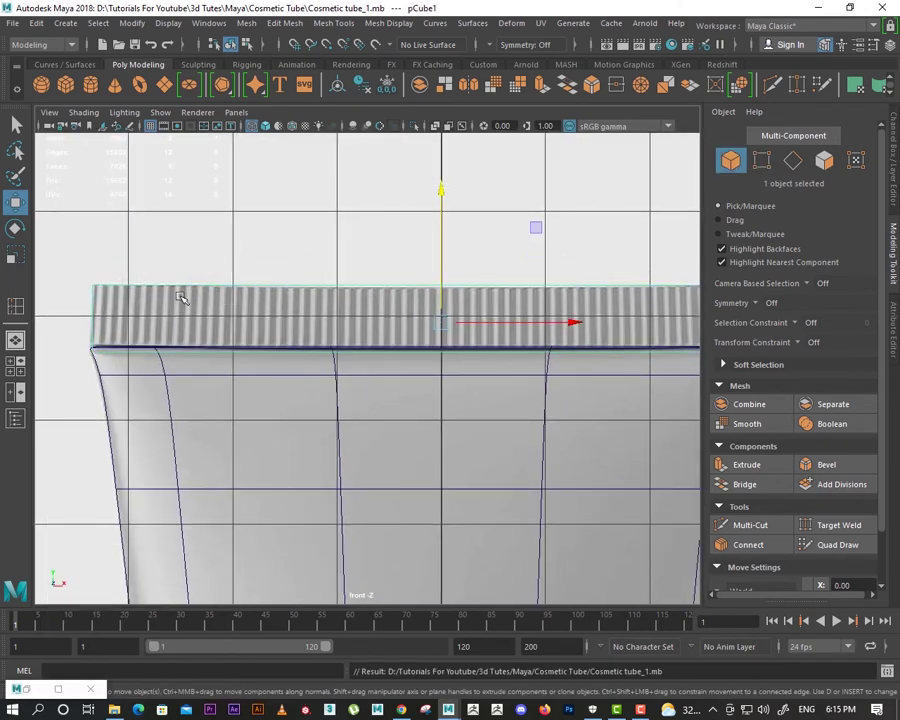
key(space)
key(space)
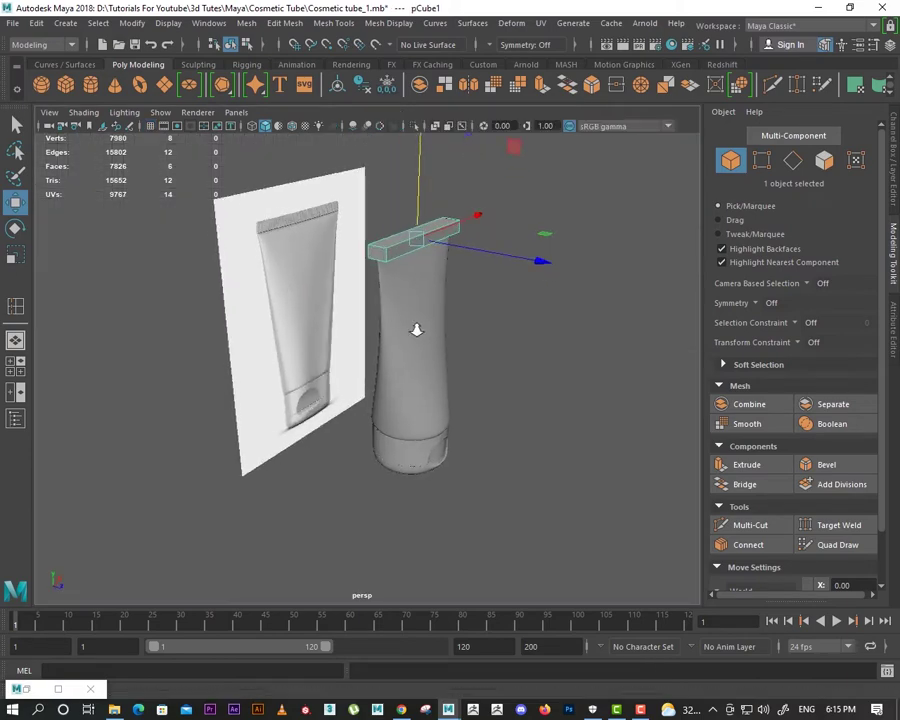
key(r)
key(space)
key(f)
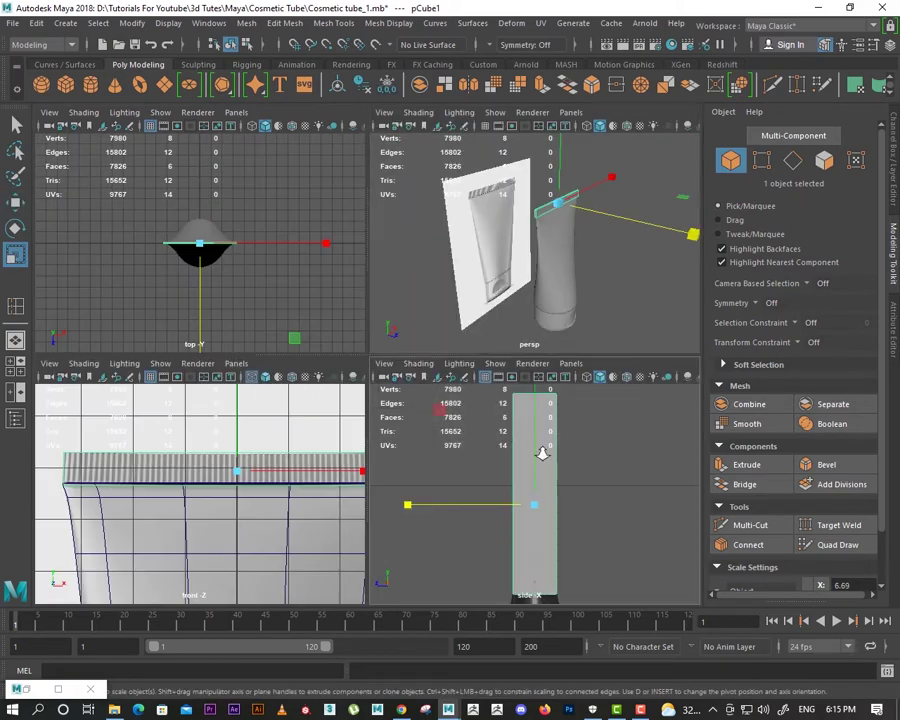
key(space)
scroll(415, 393, up, 3)
scroll(434, 406, up, 2)
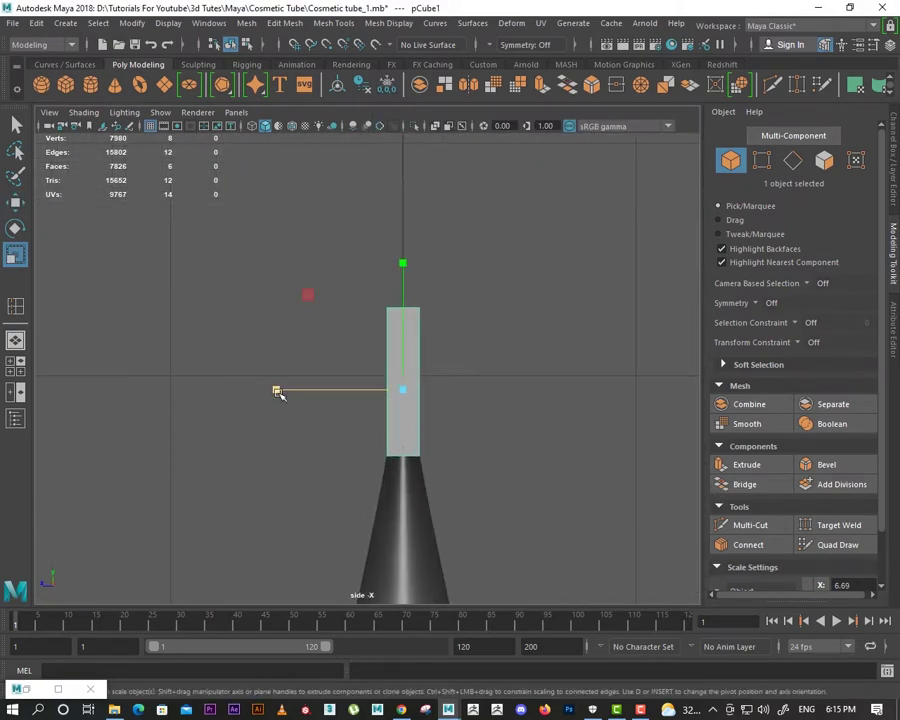
drag(274, 390, 357, 392)
scroll(241, 341, up, 2)
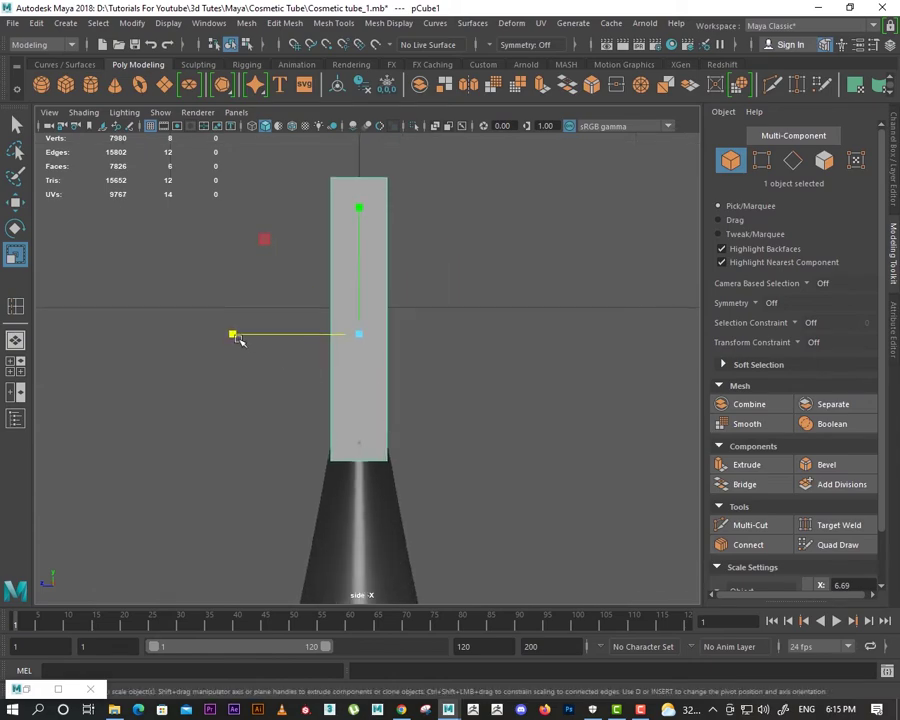
key(space)
key(space)
scroll(424, 392, up, 5)
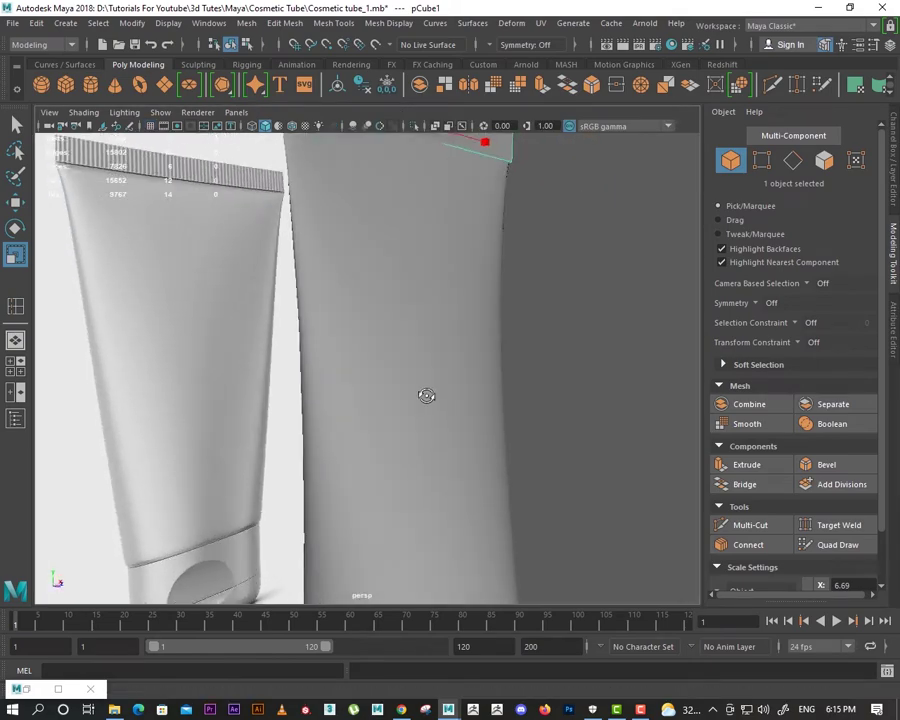
scroll(422, 486, down, 2)
key(w)
mouse_move(422, 486)
alt+mouse_down()
mouse_move(482, 460)
mouse_move(410, 426)
mouse_move(400, 442)
mouse_move(468, 464)
mouse_move(456, 460)
mouse_move(438, 420)
mouse_move(450, 406)
mouse_move(74, 204)
mouse_move(297, 375)
mouse_move(536, 426)
mouse_move(504, 440)
mouse_move(400, 340)
alt+mouse_up()
Step: Compare against the tube body's vertices, reselect the slab and check it in front and perspective
click(438, 420)
key(F9)
scroll(484, 398, up, 5)
scroll(484, 398, down, 3)
key(F8)
click(400, 340)
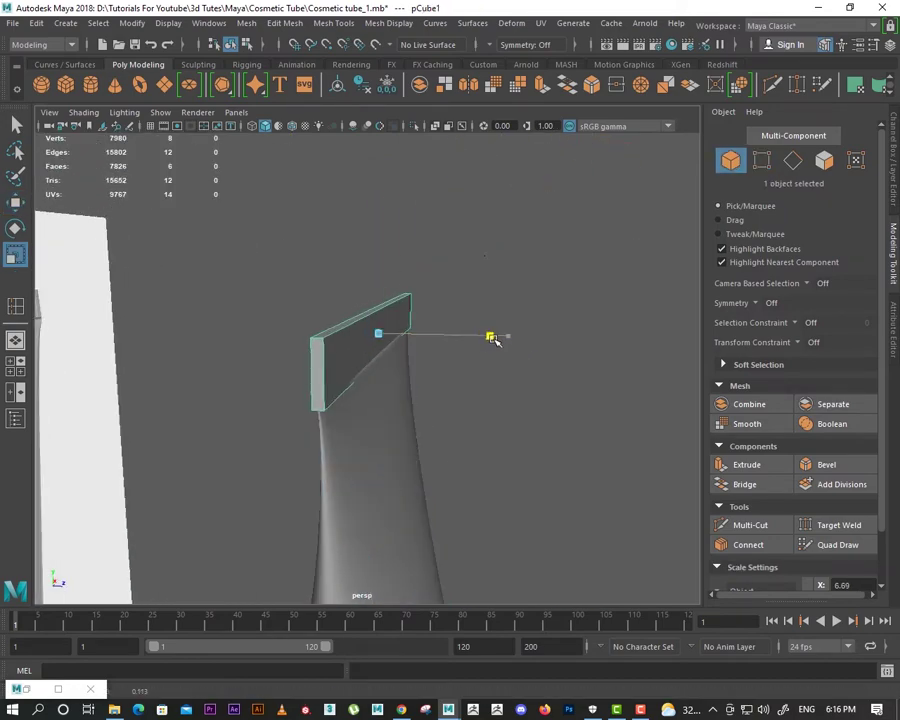
alt+drag(498, 342, 450, 458)
key(space)
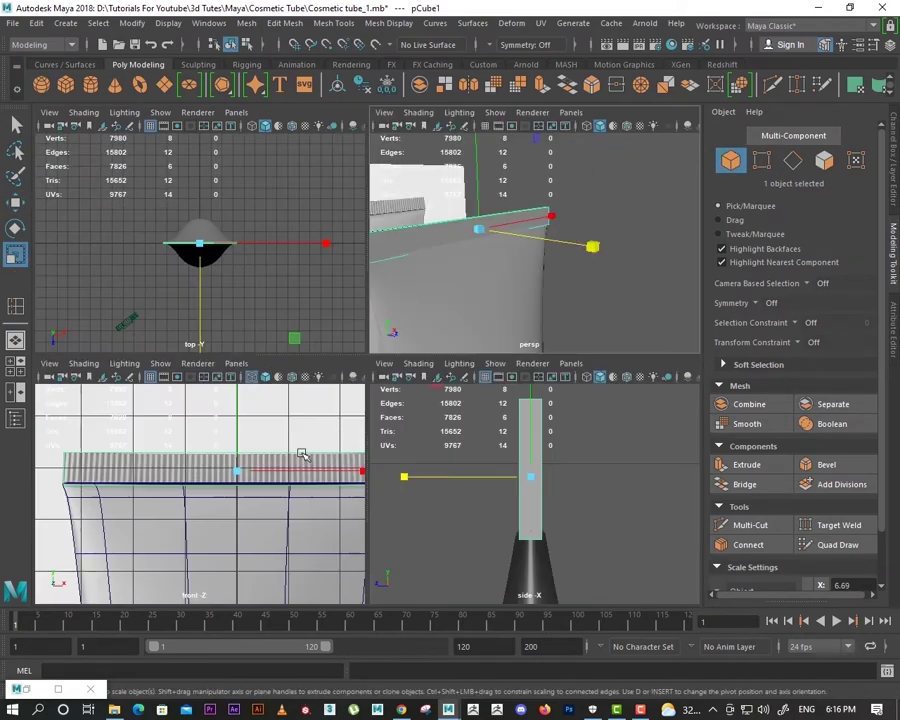
key(space)
key(space)
mouse_move(569, 317)
mouse_down()
mouse_move(373, 421)
mouse_move(401, 430)
mouse_move(382, 481)
mouse_move(476, 374)
mouse_move(331, 416)
mouse_move(406, 406)
mouse_move(342, 438)
mouse_move(388, 430)
mouse_move(347, 428)
mouse_move(308, 446)
mouse_up()
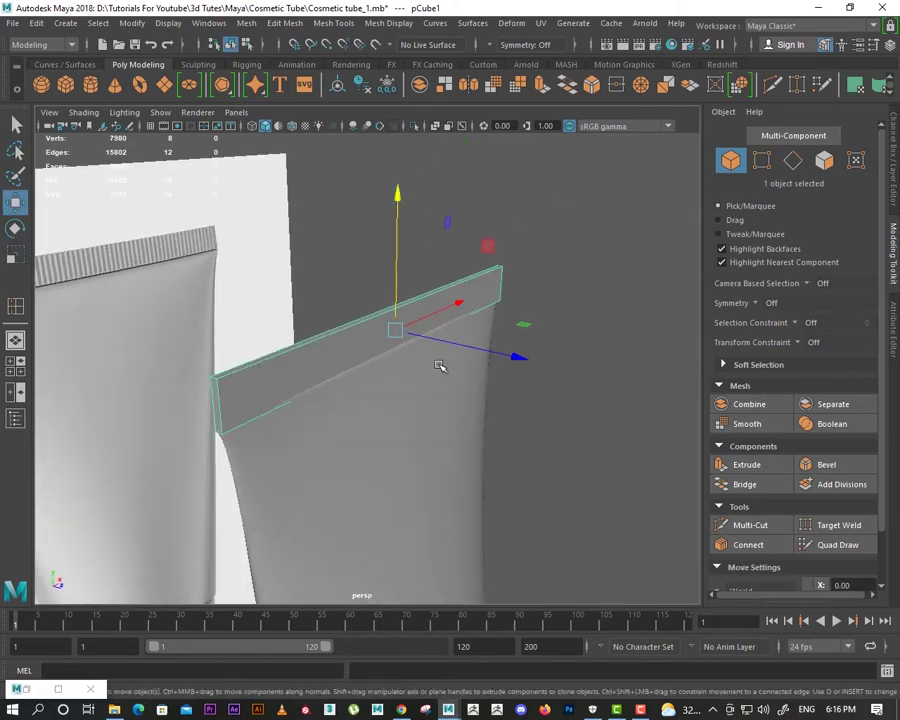
Step: Narrow the new box to a thin vertical slat (X 0.03) in the top view
alt+drag(456, 304, 364, 338)
key(space)
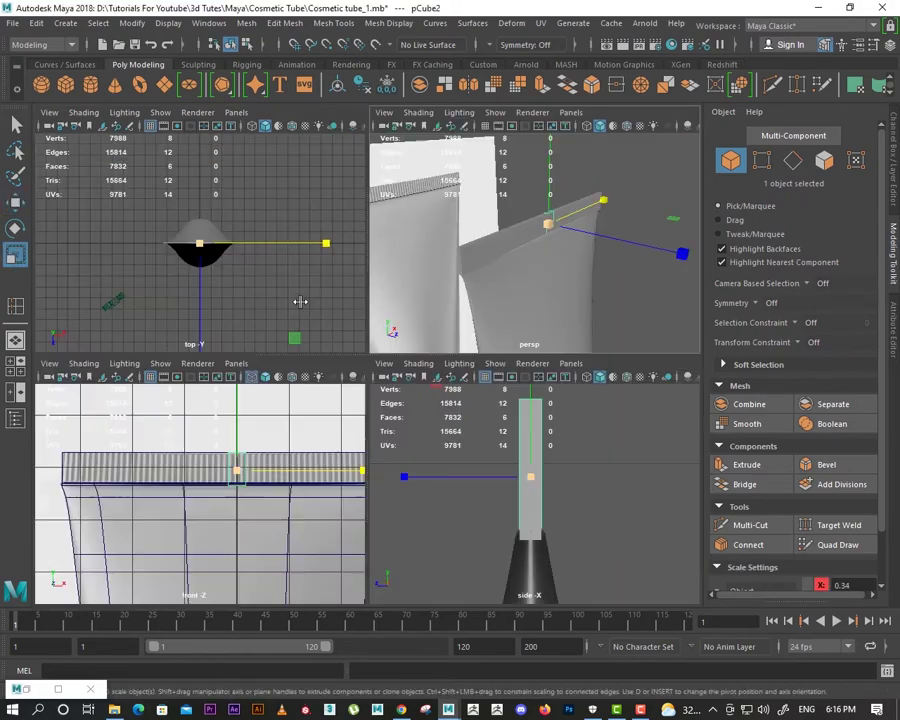
scroll(209, 297, up, 3)
key(space)
drag(372, 385, 491, 373)
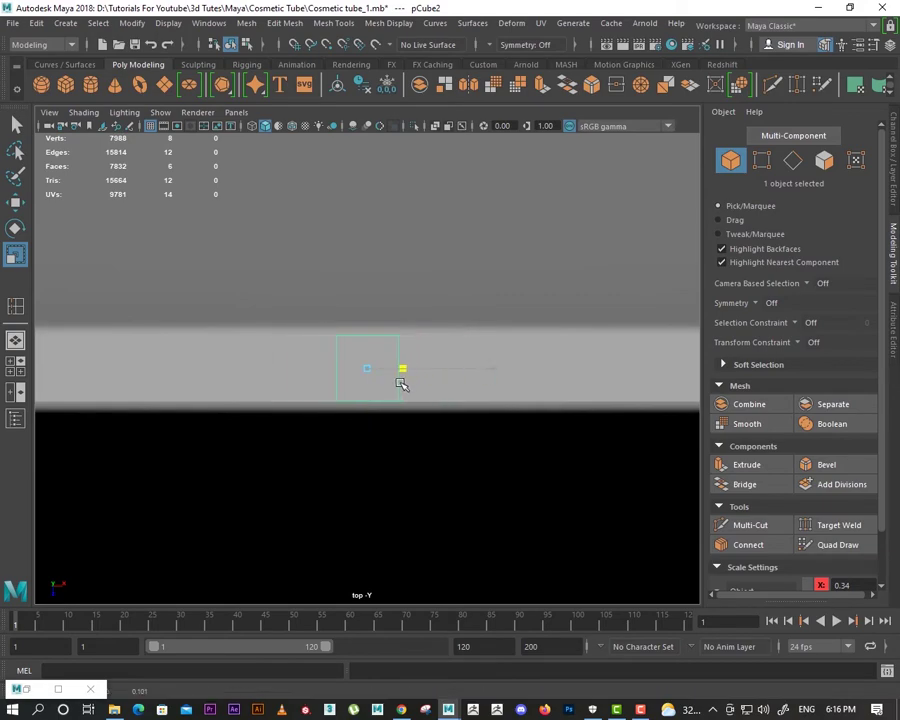
key(space)
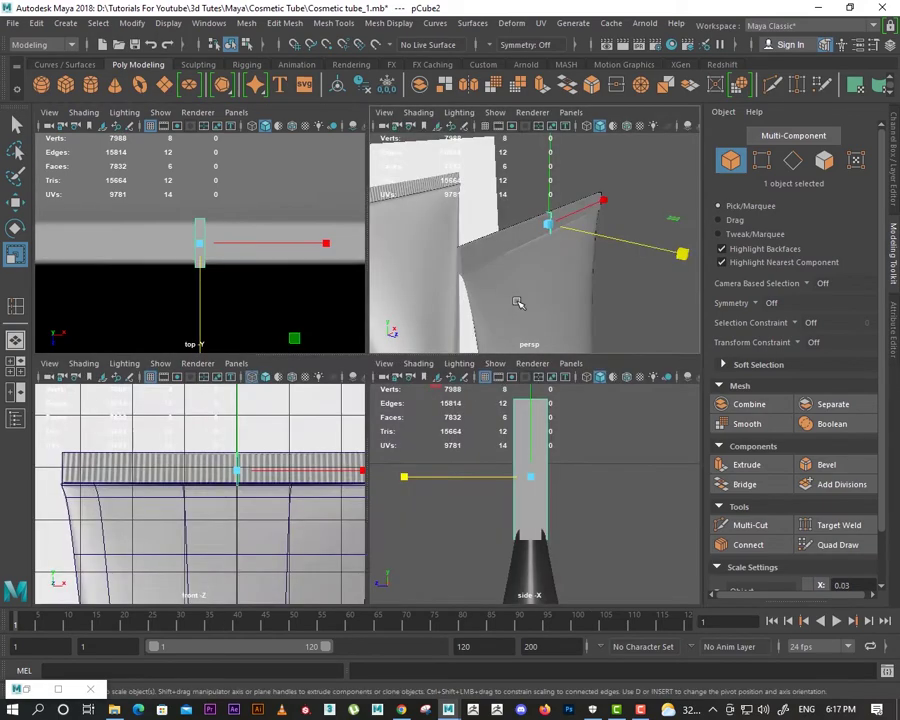
key(space)
mouse_move(386, 341)
alt+mouse_down()
mouse_move(296, 392)
mouse_move(440, 402)
mouse_move(458, 434)
mouse_move(404, 440)
alt+mouse_up()
Step: Check the slat's position at the seal's left end in the front and side views
key(space)
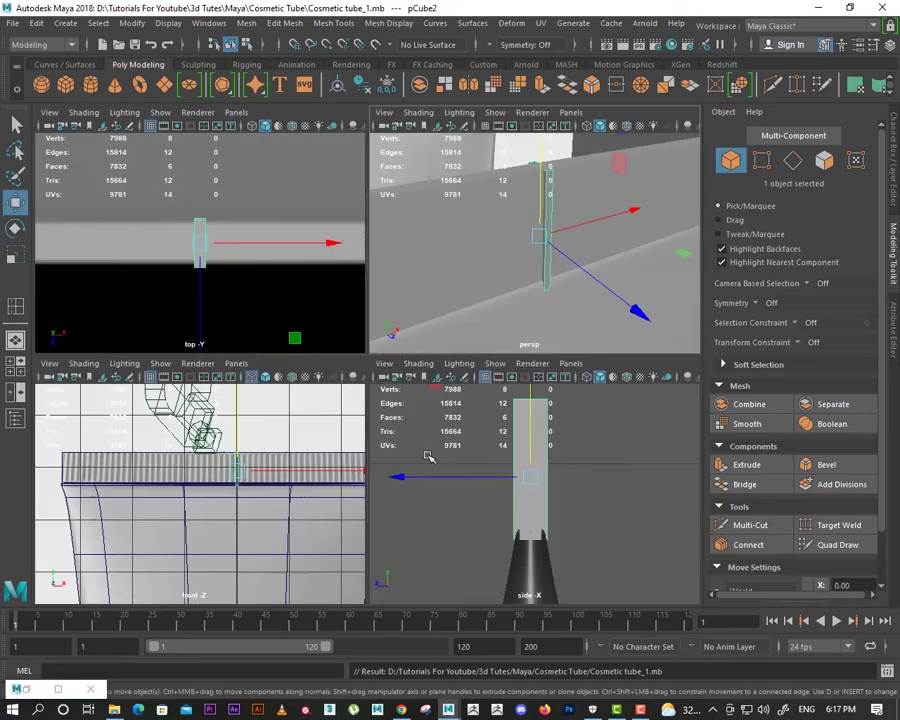
key(space)
scroll(519, 357, up, 1)
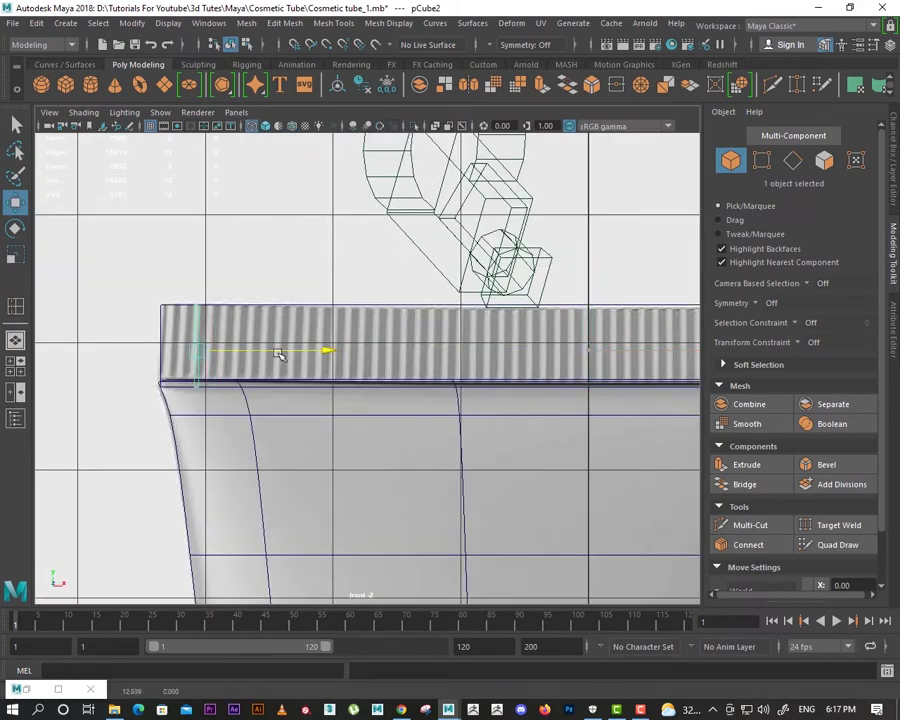
scroll(285, 420, up, 1)
scroll(310, 434, up, 1)
key(r)
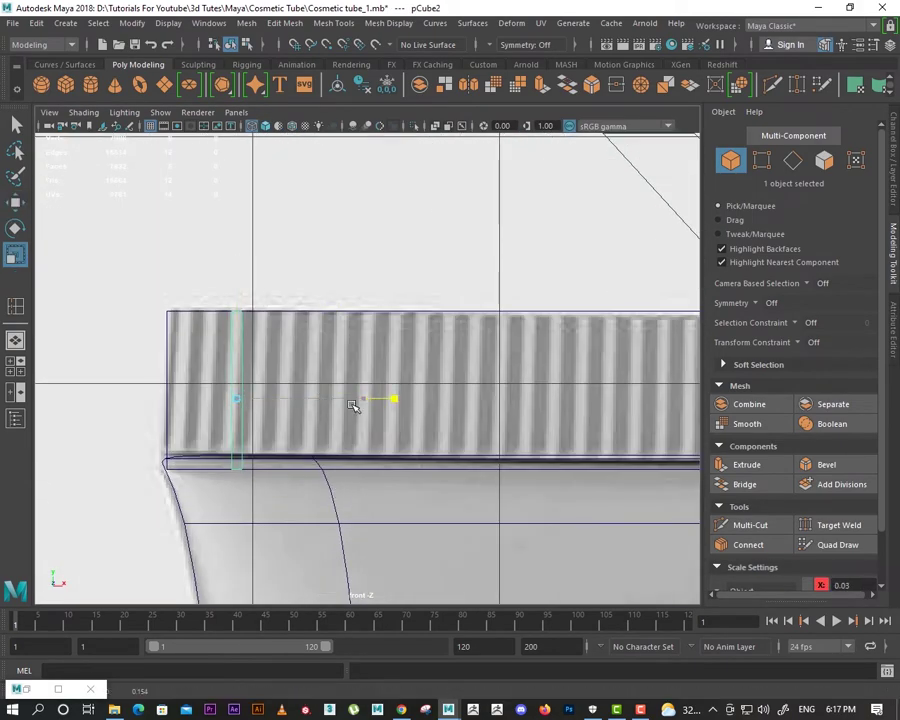
key(w)
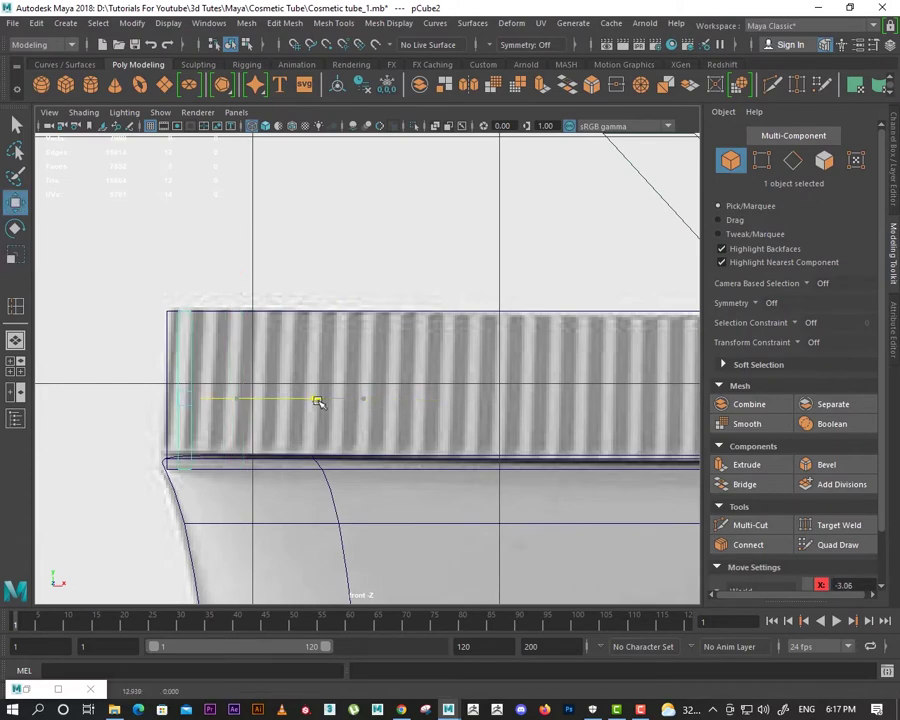
mouse_move(283, 426)
alt+mouse_down()
mouse_move(500, 428)
mouse_move(311, 478)
mouse_move(529, 450)
alt+mouse_up()
key(space)
key(space)
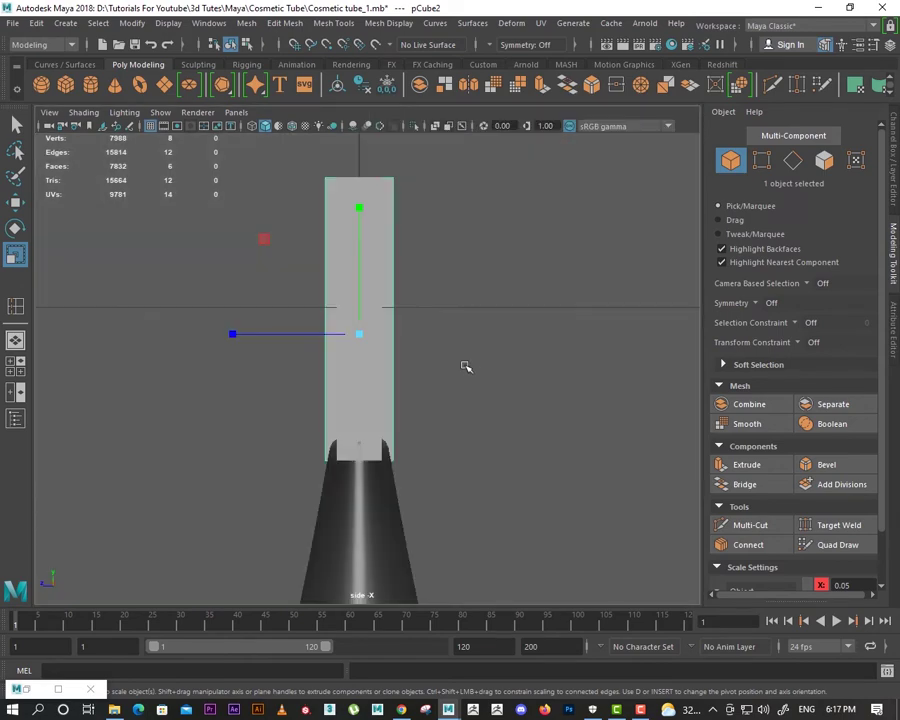
key(4)
alt+middle_drag(452, 358, 373, 386)
scroll(372, 386, up, 2)
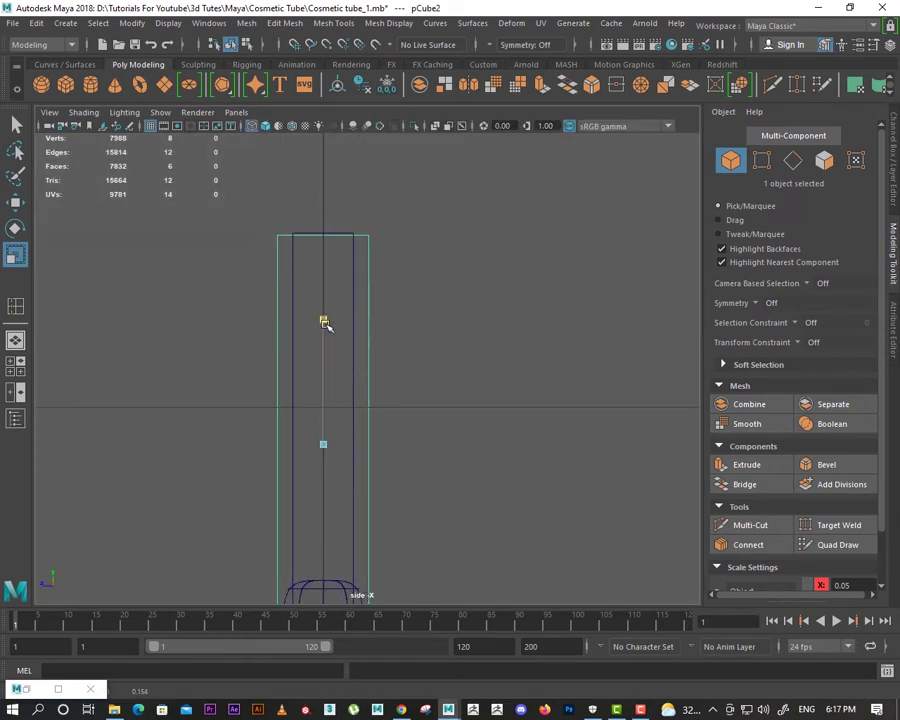
scroll(366, 378, down, 5)
key(space)
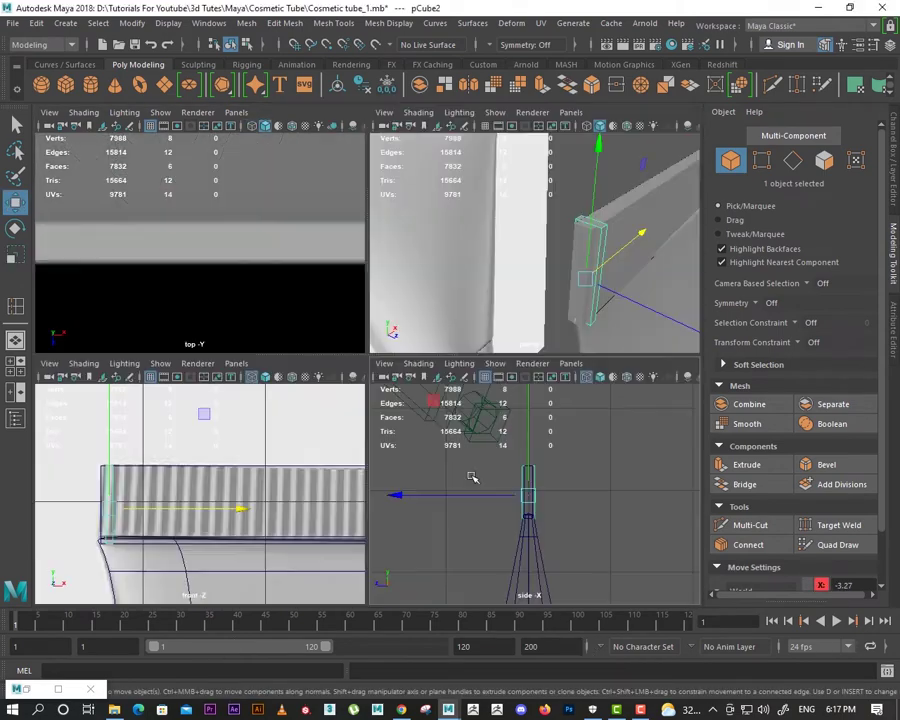
key(space)
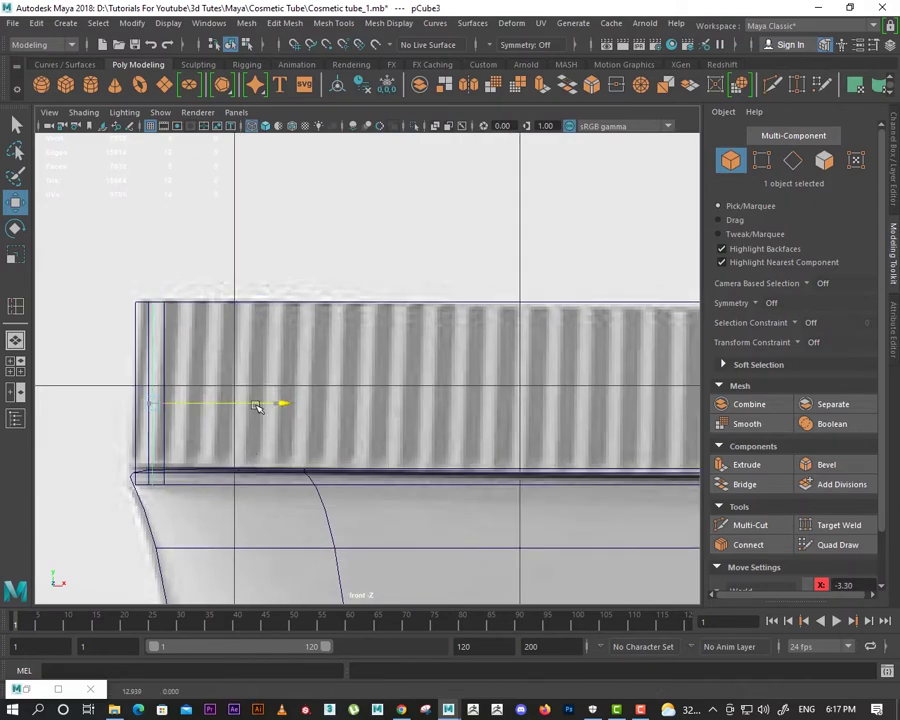
key(space)
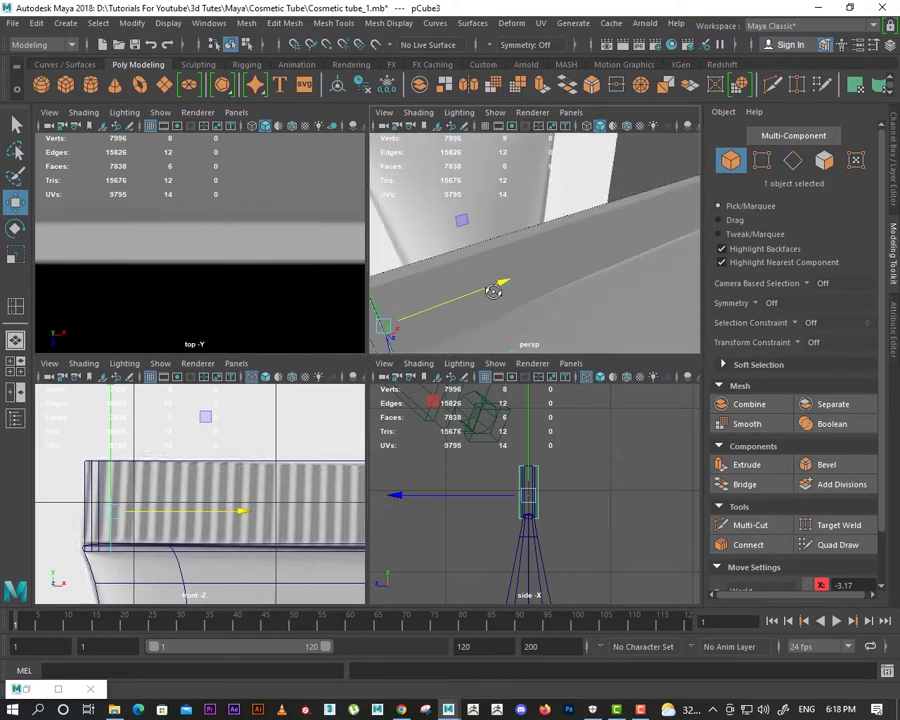
key(space)
Step: Slide the copied slat sideways along the seal to continue the row of ridges
mouse_move(345, 408)
alt+mouse_down()
mouse_move(343, 317)
mouse_move(310, 340)
mouse_move(384, 370)
mouse_move(249, 424)
alt+mouse_up()
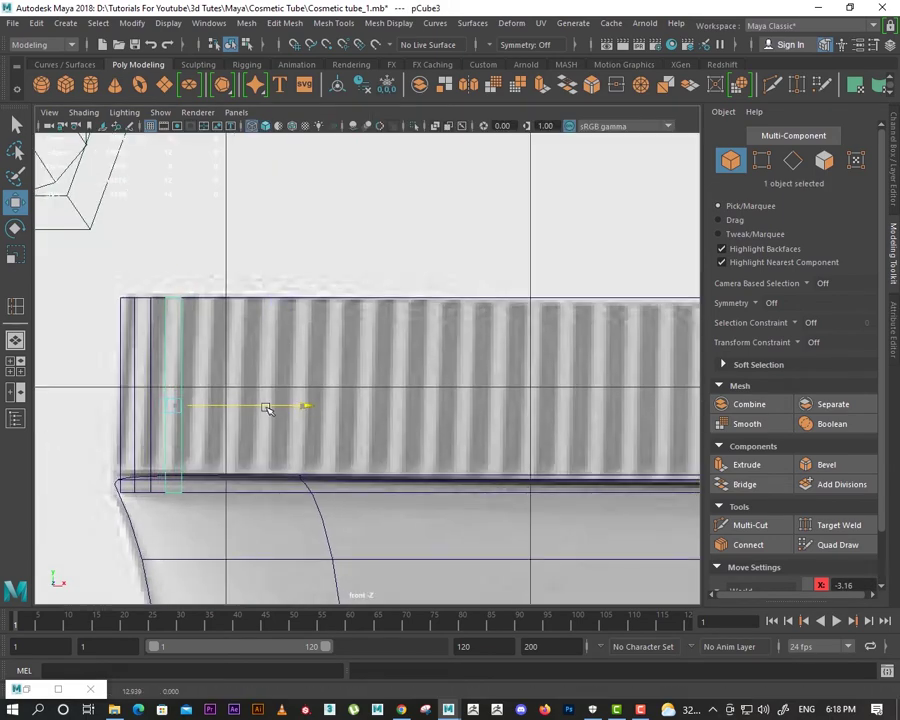
middle_drag(267, 408, 336, 424)
scroll(350, 440, down, 5)
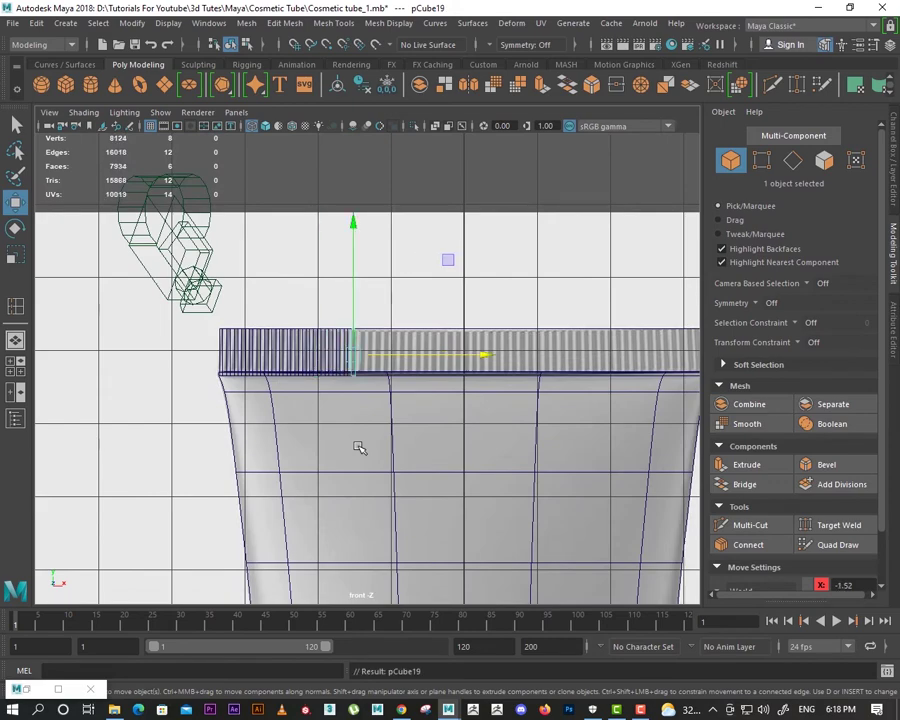
Step: Orbit around the ribbed band to confirm the slats span the tube's full top width
scroll(520, 426, down, 3)
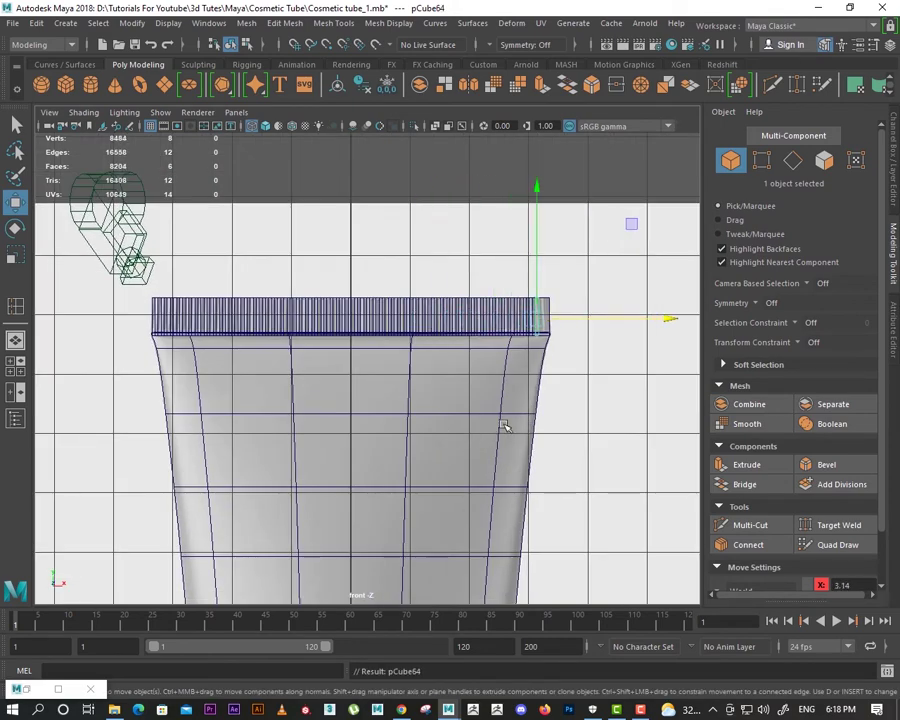
scroll(629, 378, up, 1)
scroll(404, 333, up, 3)
scroll(384, 413, up, 2)
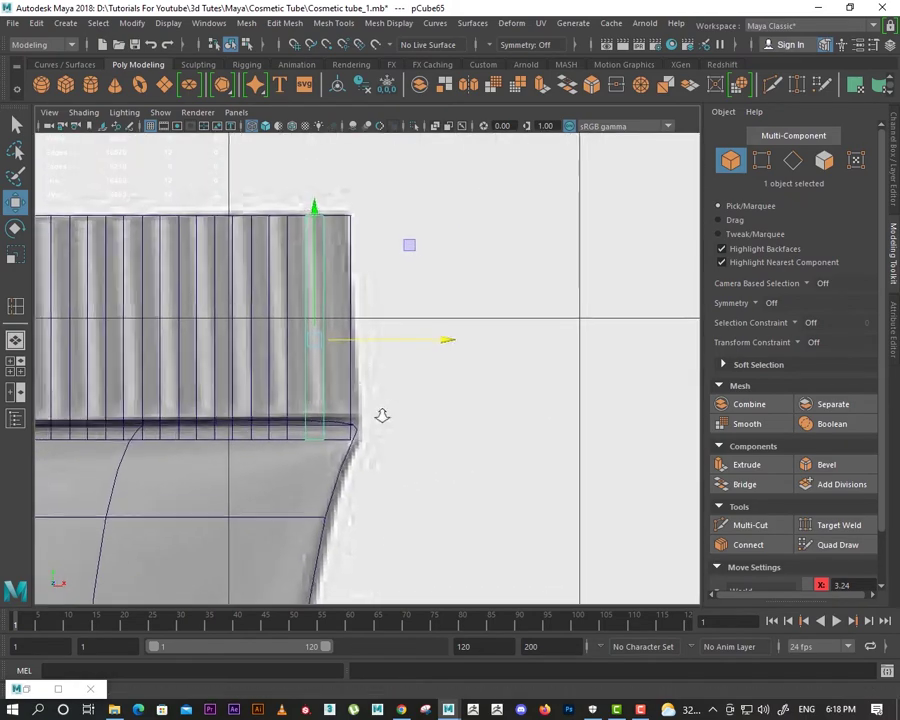
scroll(382, 417, up, 2)
mouse_move(388, 418)
alt+mouse_down()
mouse_move(458, 305)
mouse_move(396, 450)
mouse_move(447, 457)
mouse_move(478, 436)
mouse_move(446, 456)
mouse_move(374, 466)
mouse_move(344, 428)
alt+mouse_up()
scroll(580, 488, up, 5)
mouse_move(580, 488)
alt+mouse_down()
mouse_move(429, 437)
mouse_move(393, 606)
alt+mouse_up()
scroll(448, 519, up, 5)
mouse_move(398, 513)
alt+mouse_down()
mouse_move(458, 506)
mouse_move(470, 494)
mouse_move(432, 433)
alt+mouse_up()
mouse_move(533, 461)
alt+mouse_down()
mouse_move(530, 416)
mouse_move(480, 422)
mouse_move(476, 452)
mouse_move(420, 400)
alt+mouse_up()
Step: Select the last slat, pCube66, at the seal's right end and inspect it up close
click(400, 381)
alt+right_drag(400, 381, 533, 530)
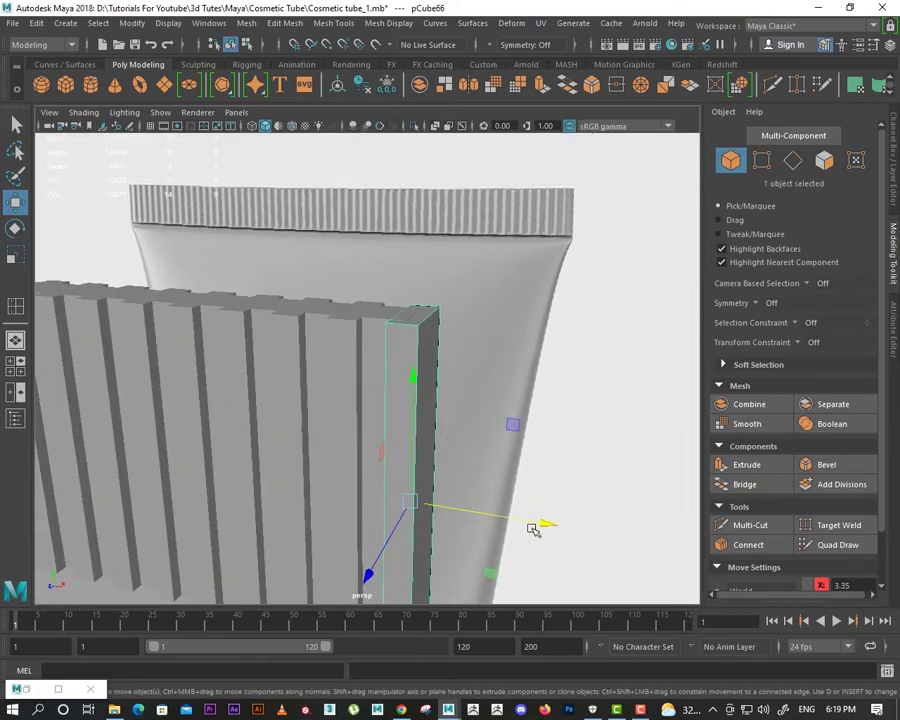
mouse_move(467, 492)
alt+mouse_down()
mouse_move(428, 428)
mouse_move(345, 472)
alt+mouse_up()
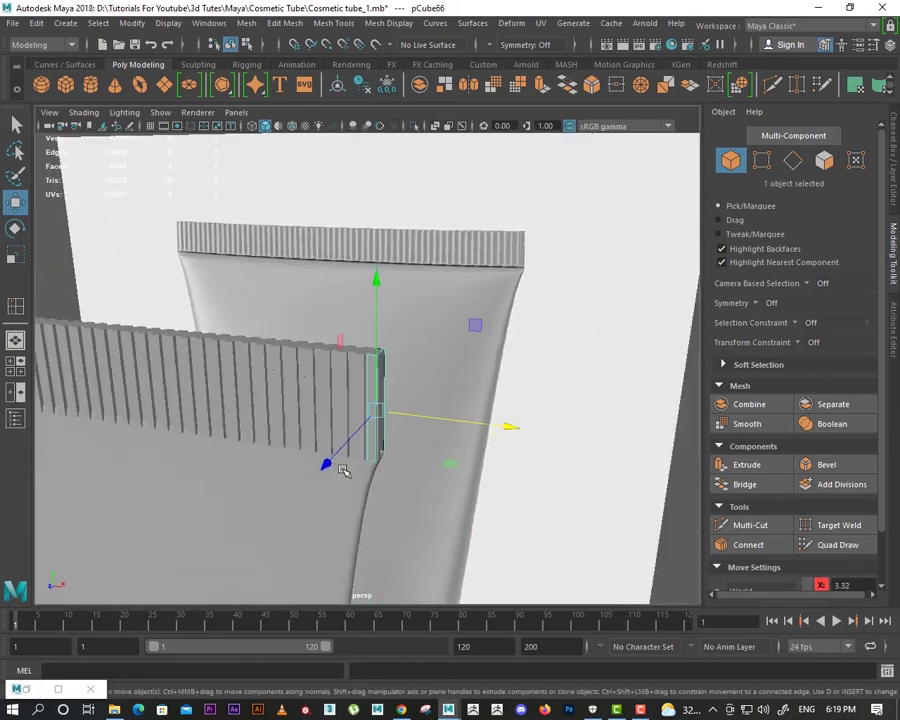
alt+right_drag(345, 472, 474, 450)
mouse_move(474, 450)
alt+mouse_down()
mouse_move(459, 446)
mouse_move(460, 432)
mouse_move(500, 452)
mouse_move(448, 466)
mouse_move(487, 501)
mouse_move(315, 368)
mouse_move(450, 466)
alt+mouse_up()
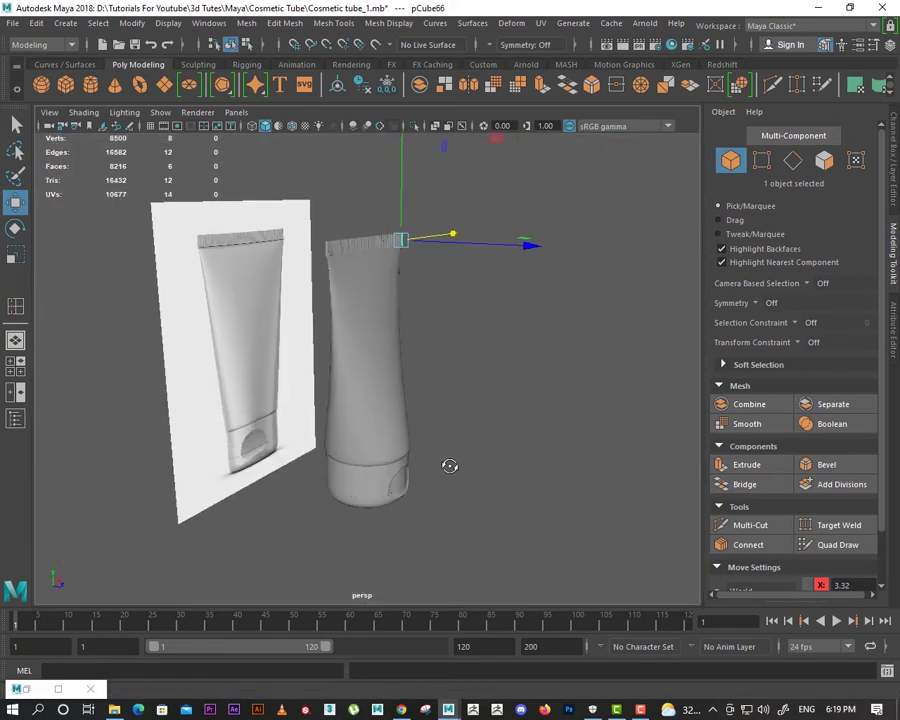
alt+drag(147, 401, 348, 383)
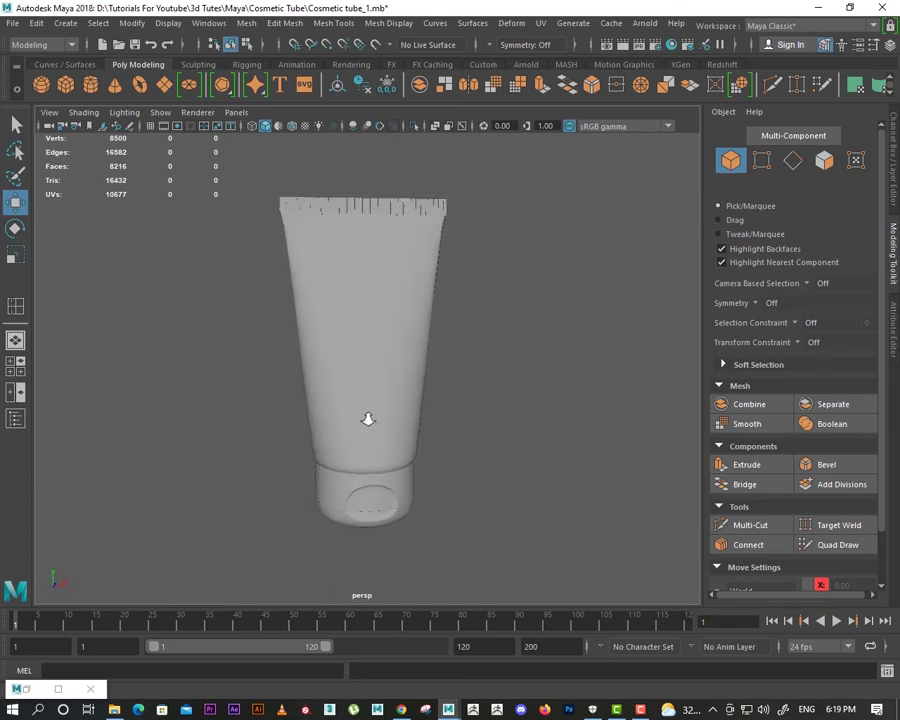
alt+right_drag(391, 377, 526, 491)
mouse_move(526, 491)
alt+mouse_down()
mouse_move(436, 464)
mouse_move(235, 458)
mouse_move(494, 478)
mouse_move(474, 474)
mouse_move(591, 470)
mouse_move(550, 476)
mouse_move(476, 452)
mouse_move(538, 436)
alt+mouse_up()
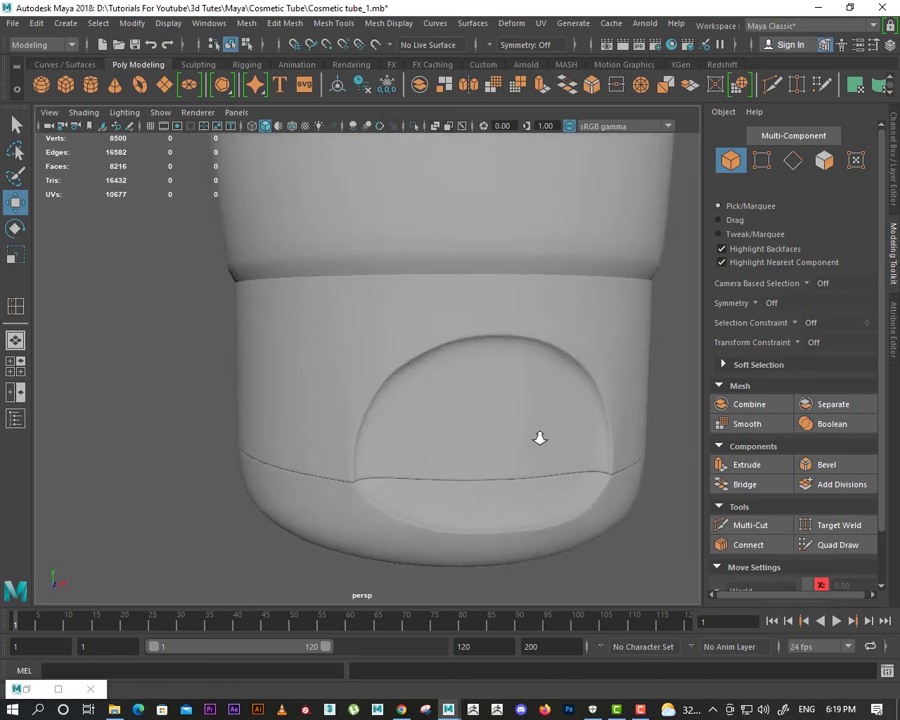
alt+right_drag(538, 436, 287, 356)
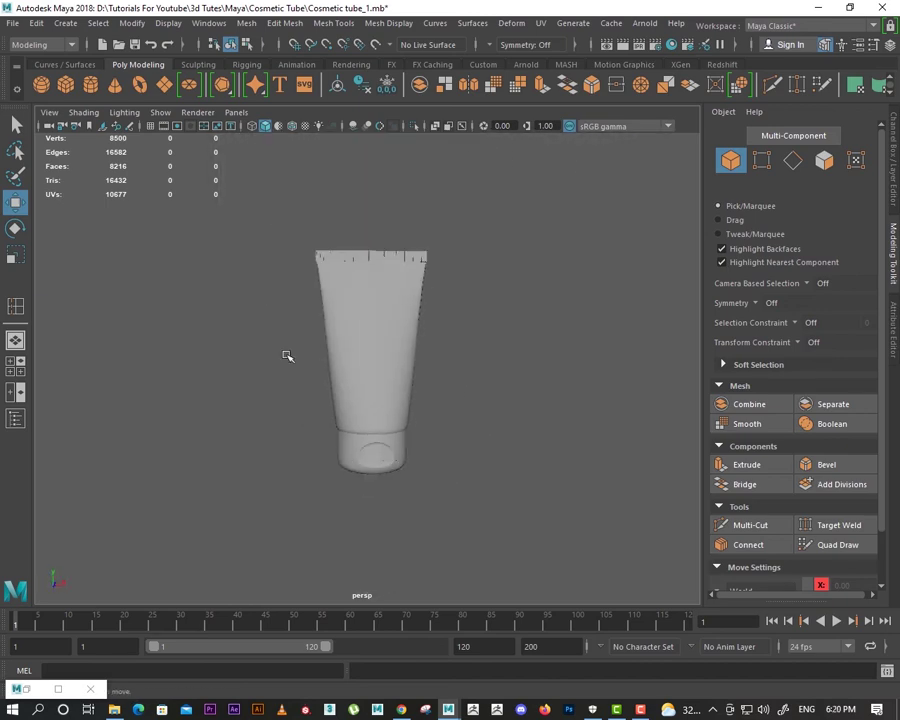
mouse_move(345, 358)
alt+right_down()
mouse_move(442, 503)
mouse_move(408, 388)
alt+right_up()
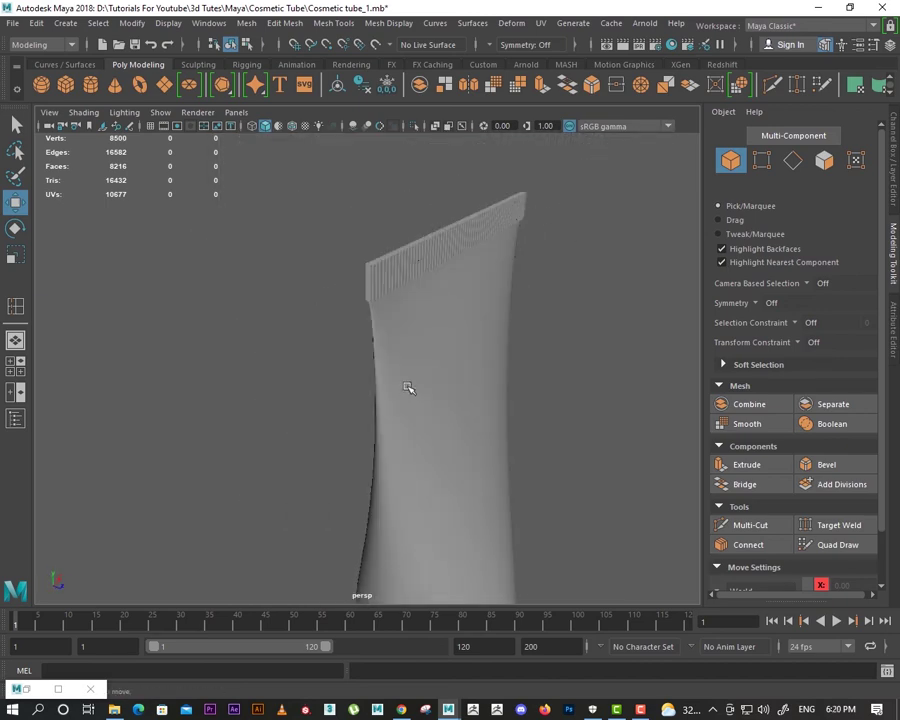